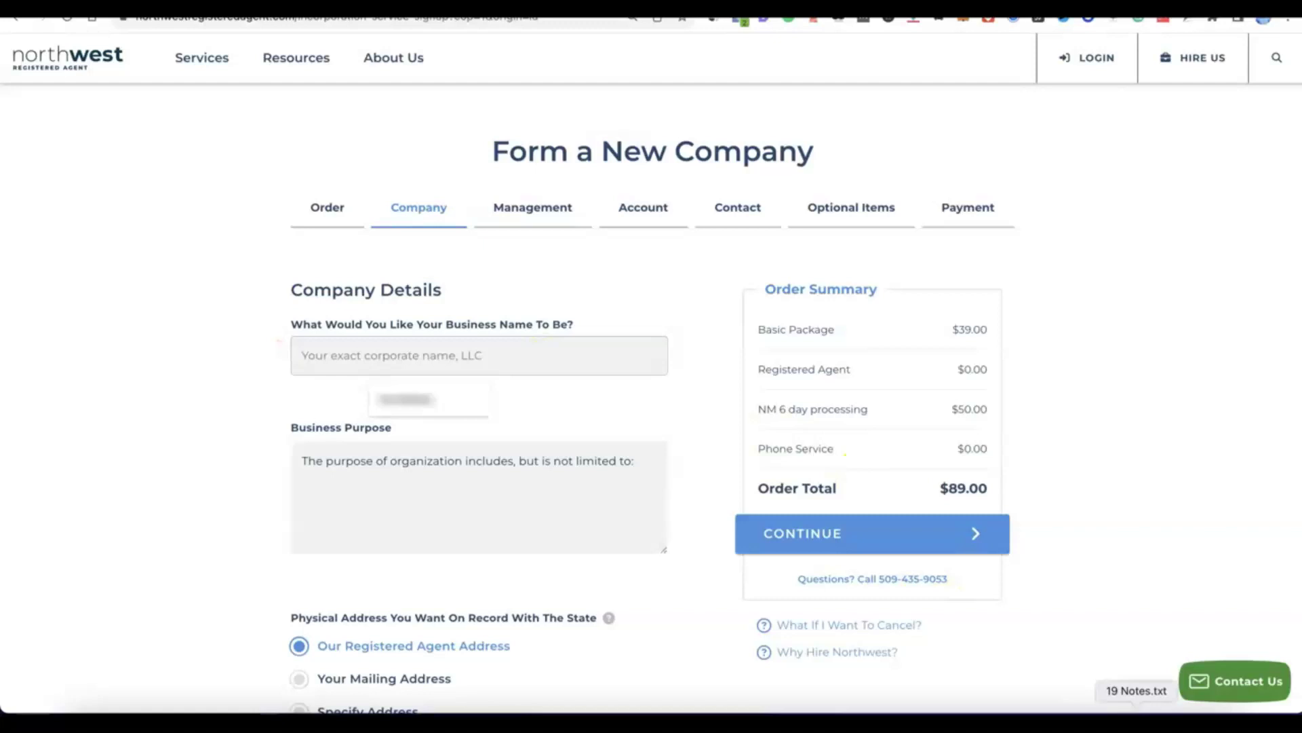
Name the business 'Modoe' and give it an e-commerce purpose, keeping both registered agent addresses.
click(505, 353)
text(Modoe)
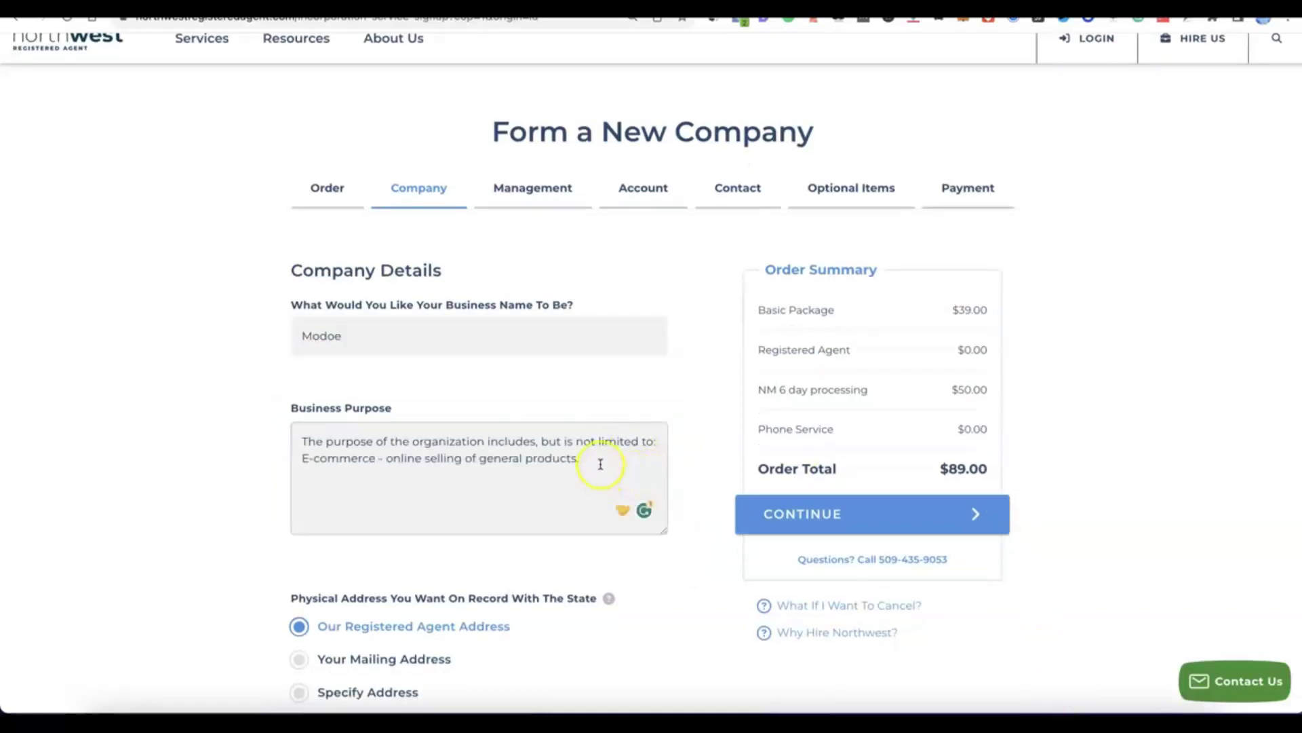
scroll(589, 465, down, 2)
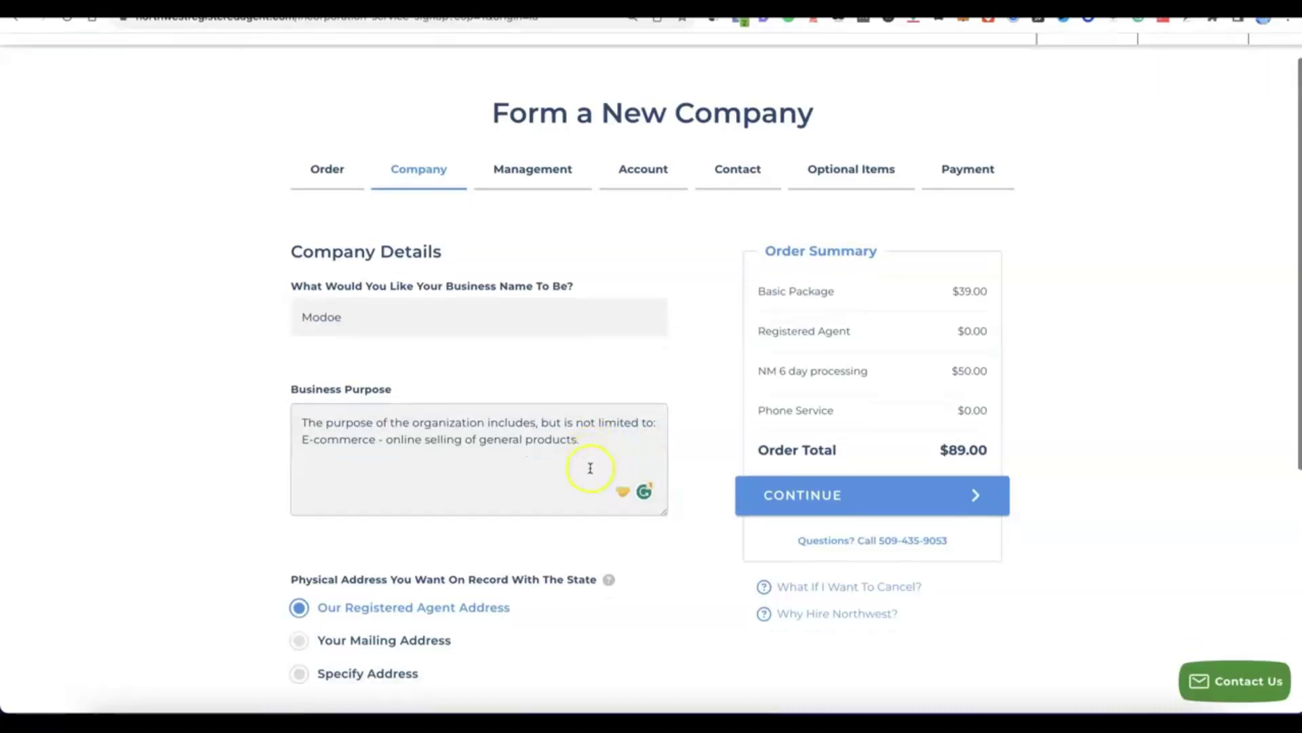
scroll(590, 467, down, 1)
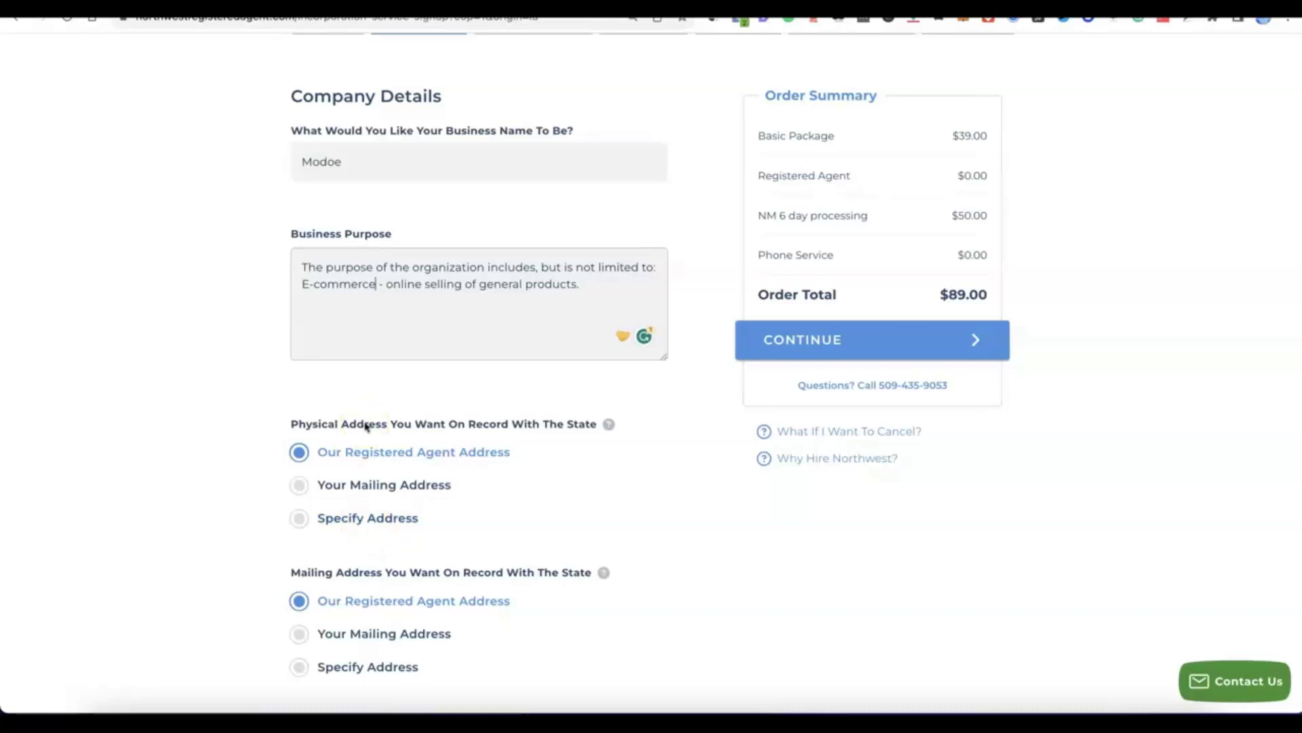
scroll(366, 426, down, 2)
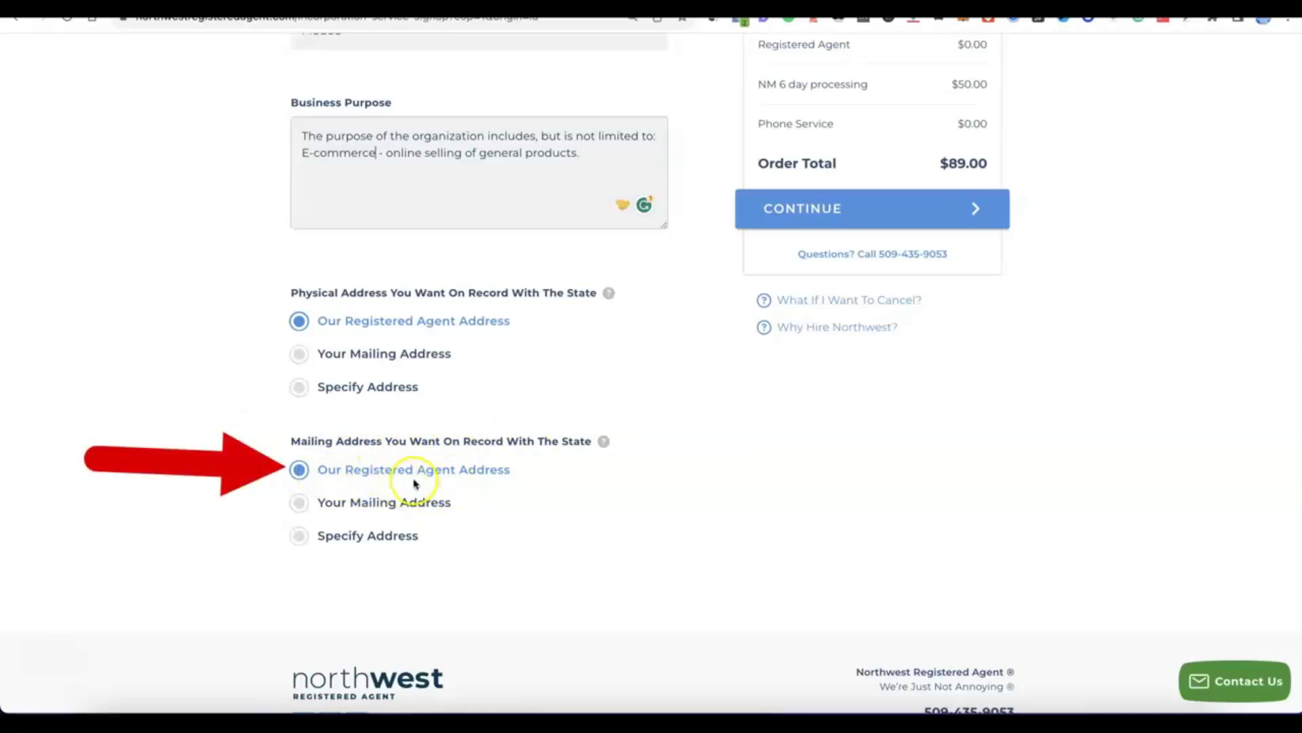
scroll(511, 475, up, 5)
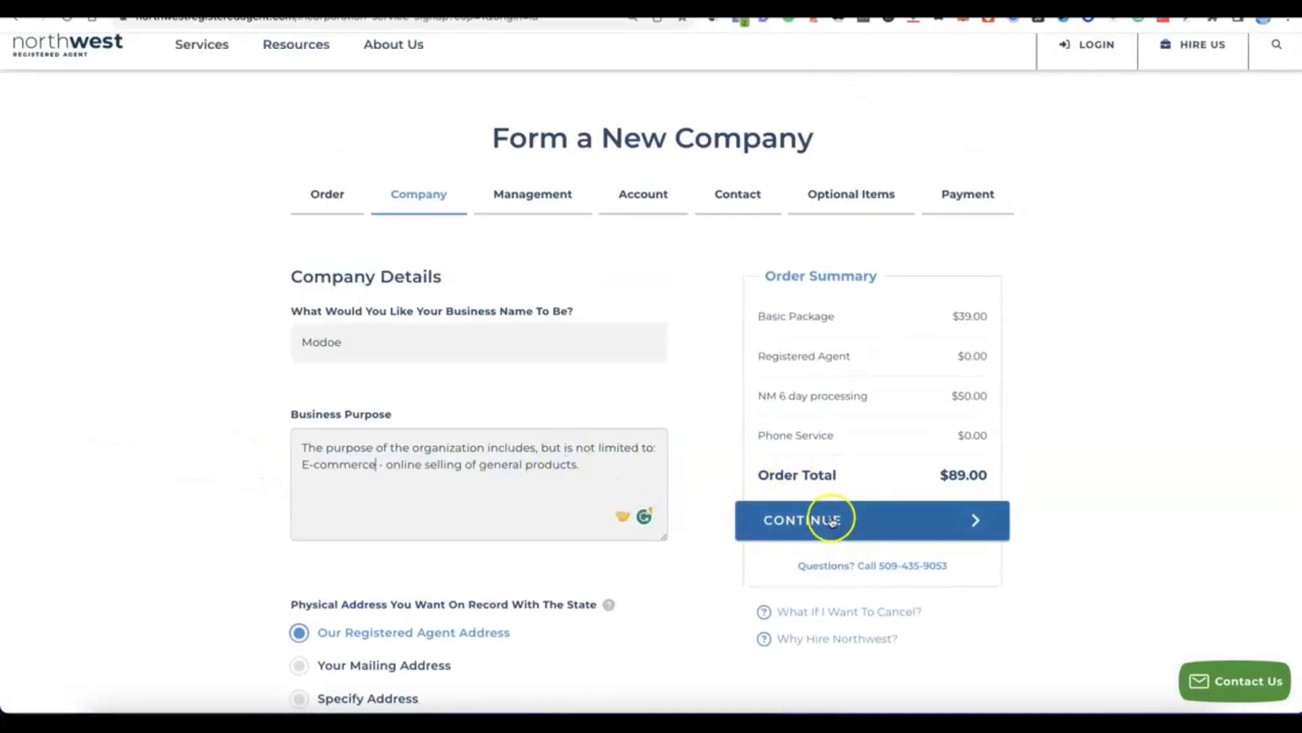
Keep the company Member Managed and raise the member count to 2.
click(808, 536)
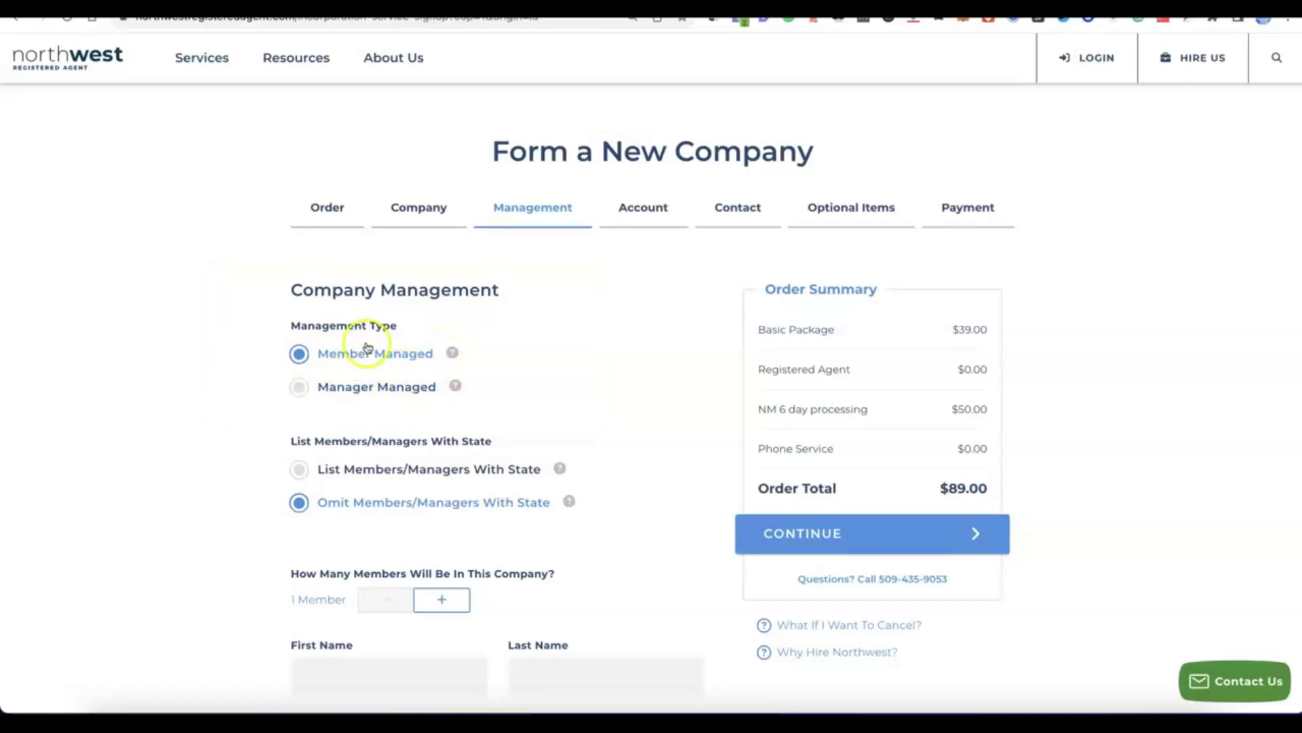
scroll(366, 346, down, 2)
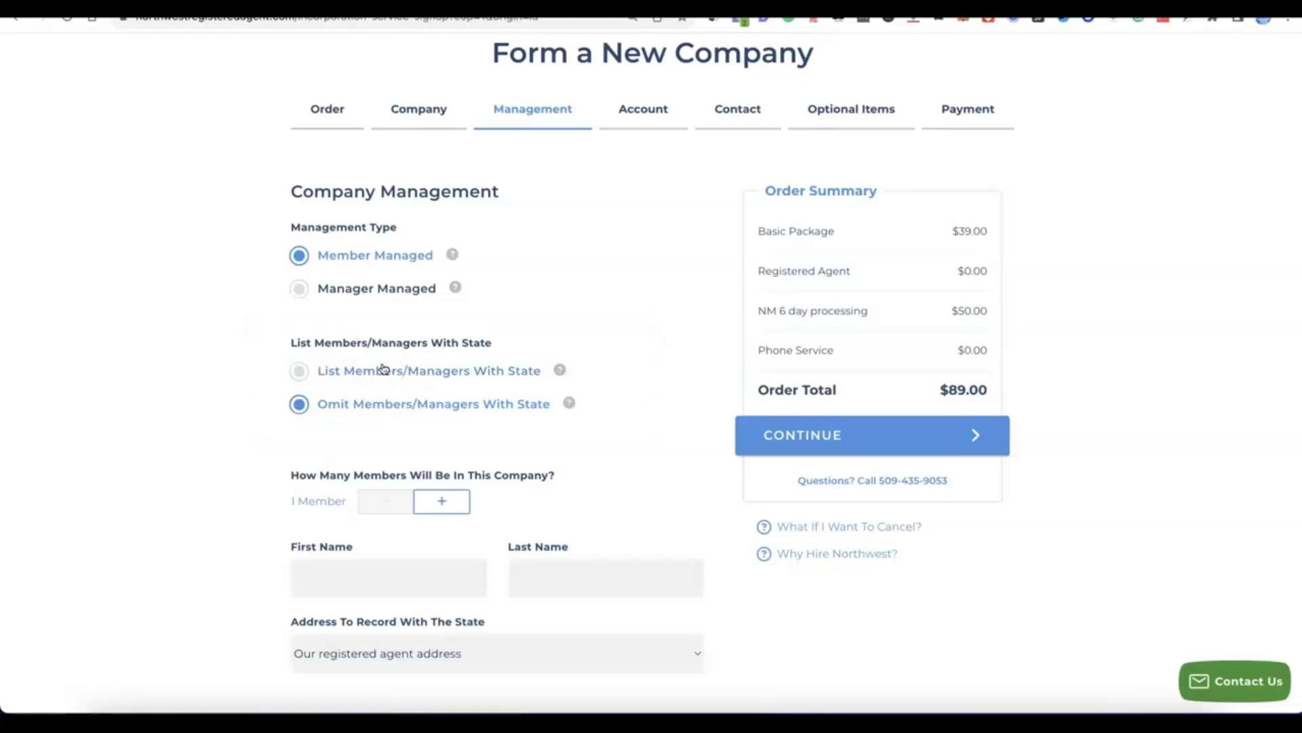
click(458, 498)
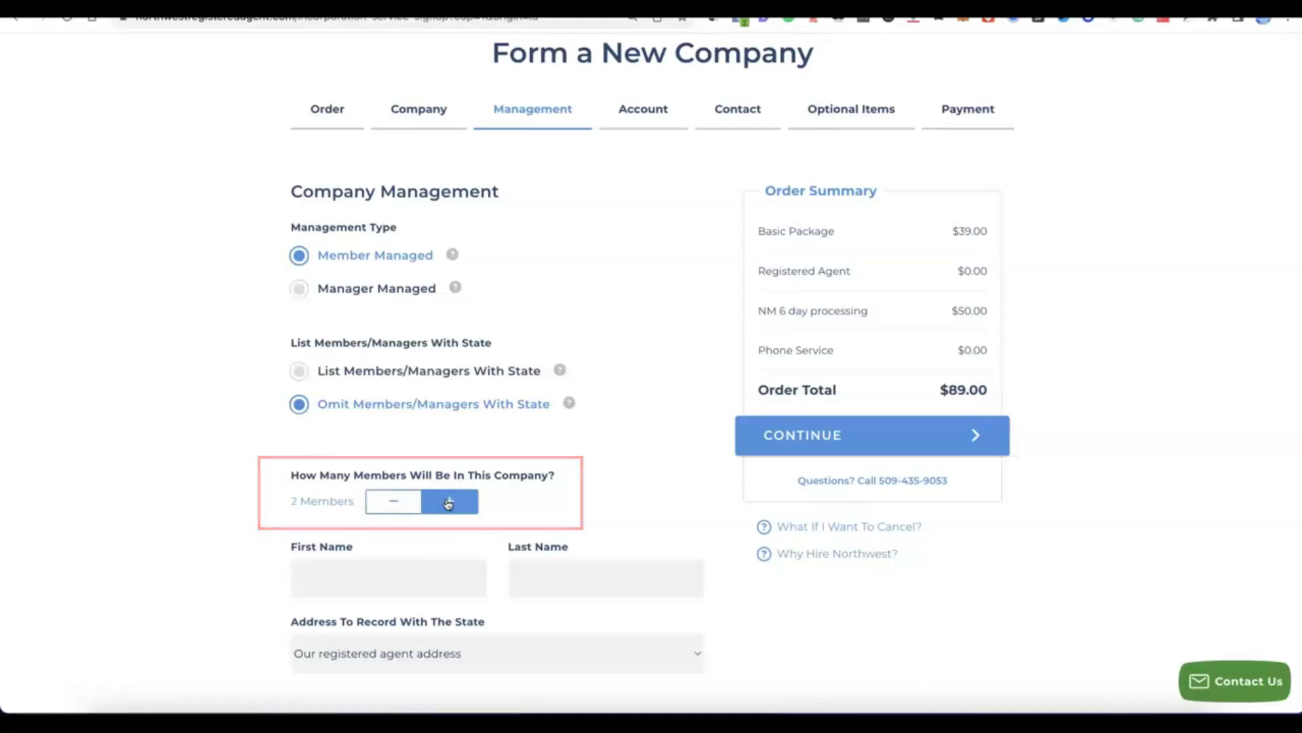
scroll(445, 504, down, 5)
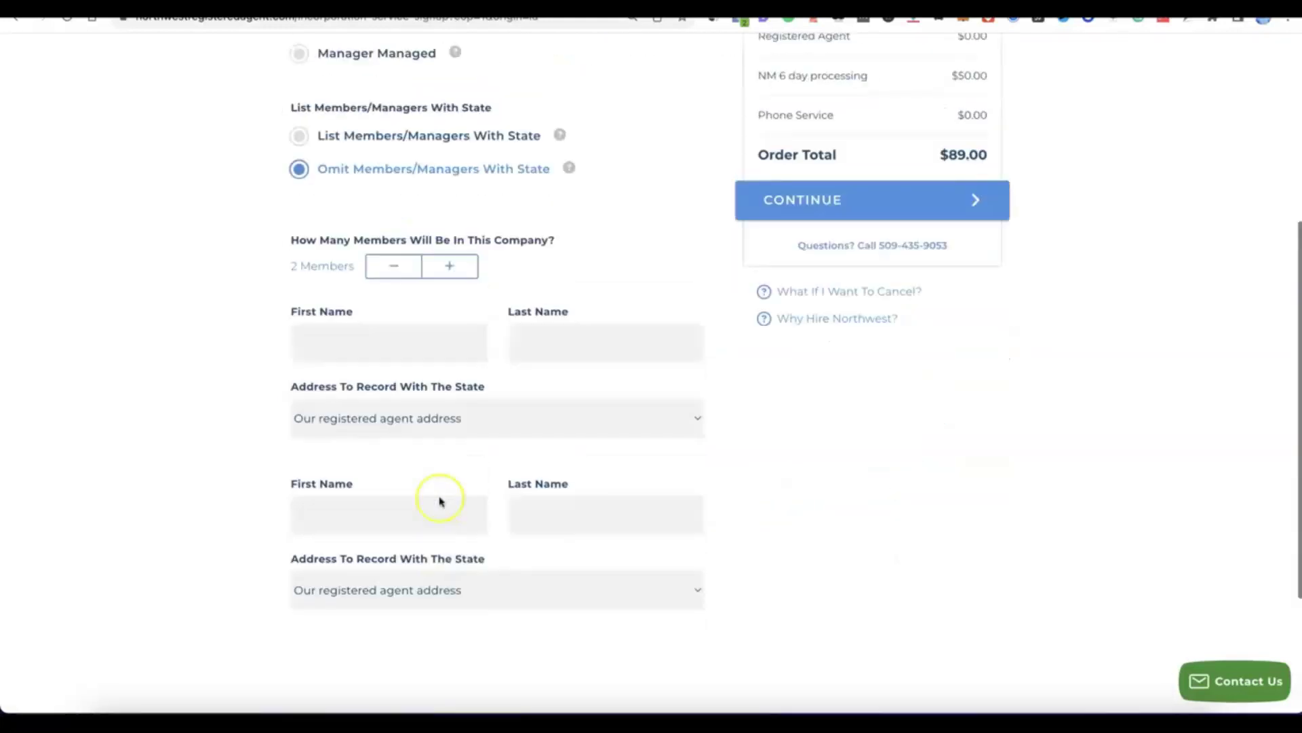
scroll(439, 502, up, 1)
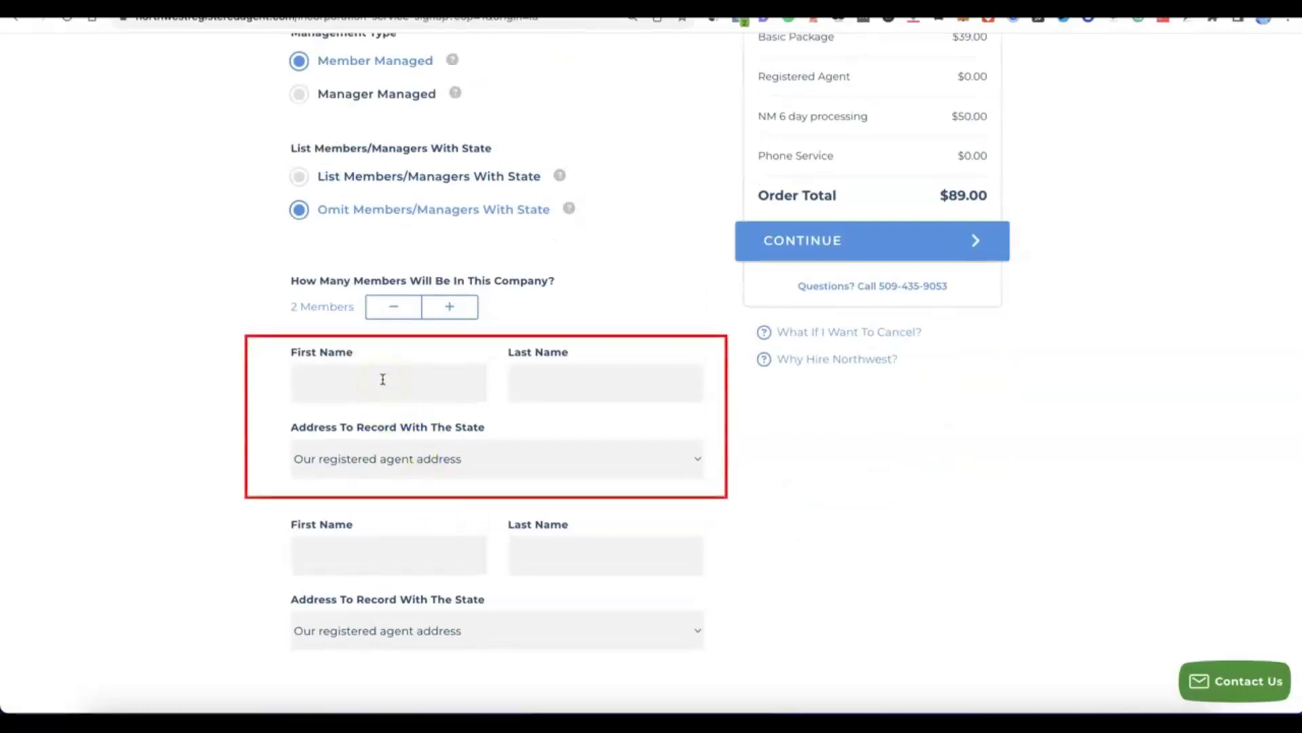
Fill in both members' first and last names and continue to Account Setup.
click(635, 381)
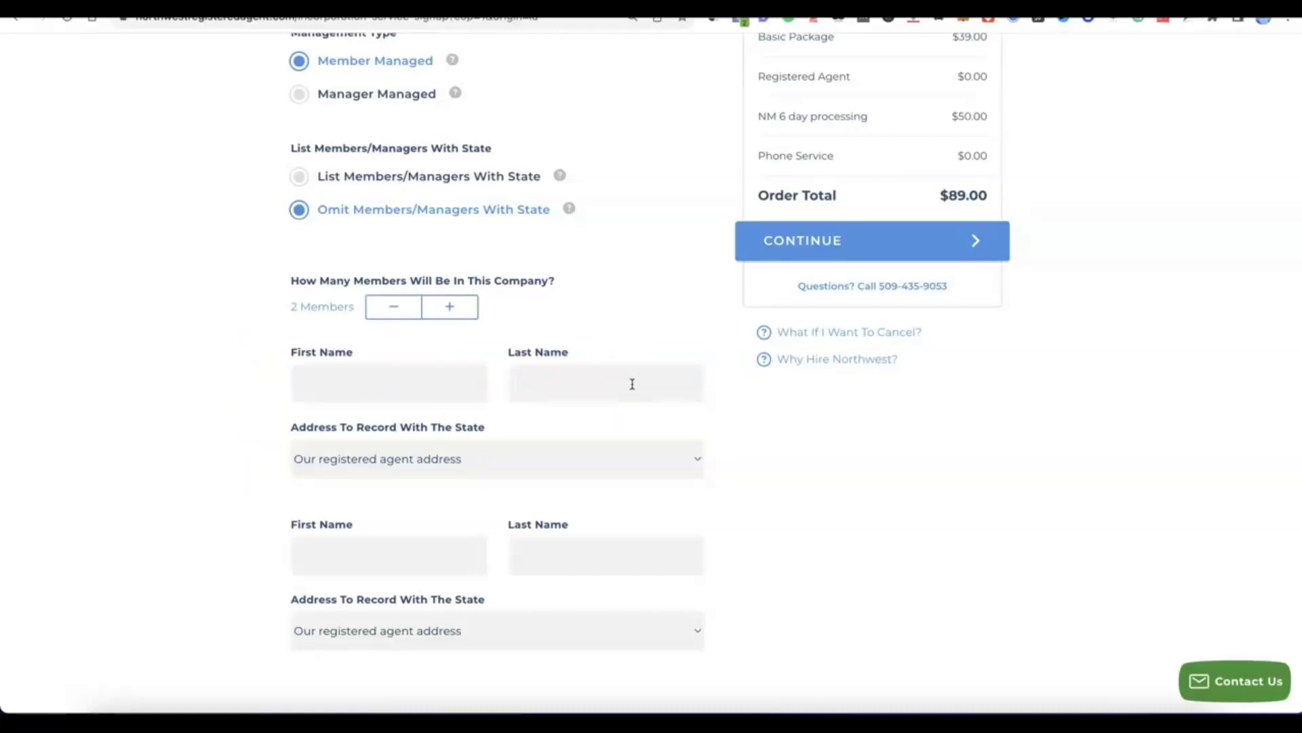
click(820, 378)
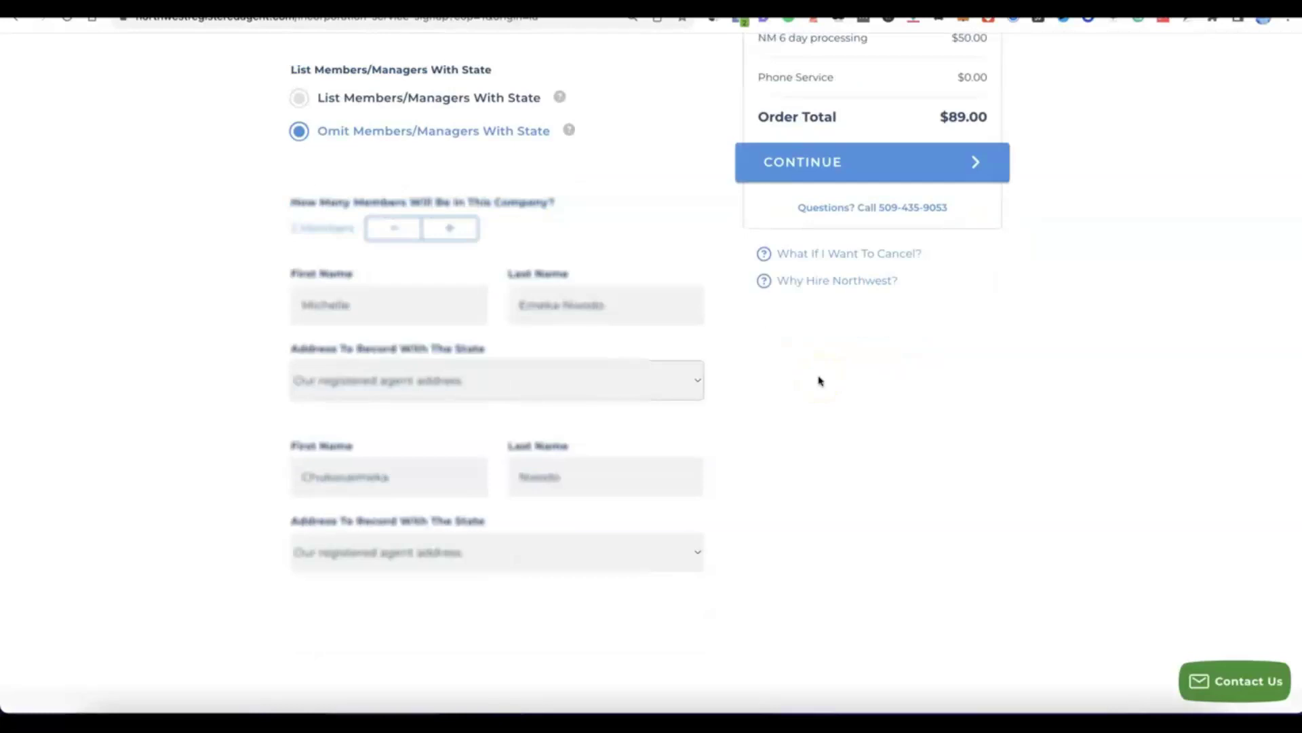
click(769, 380)
scroll(780, 393, up, 3)
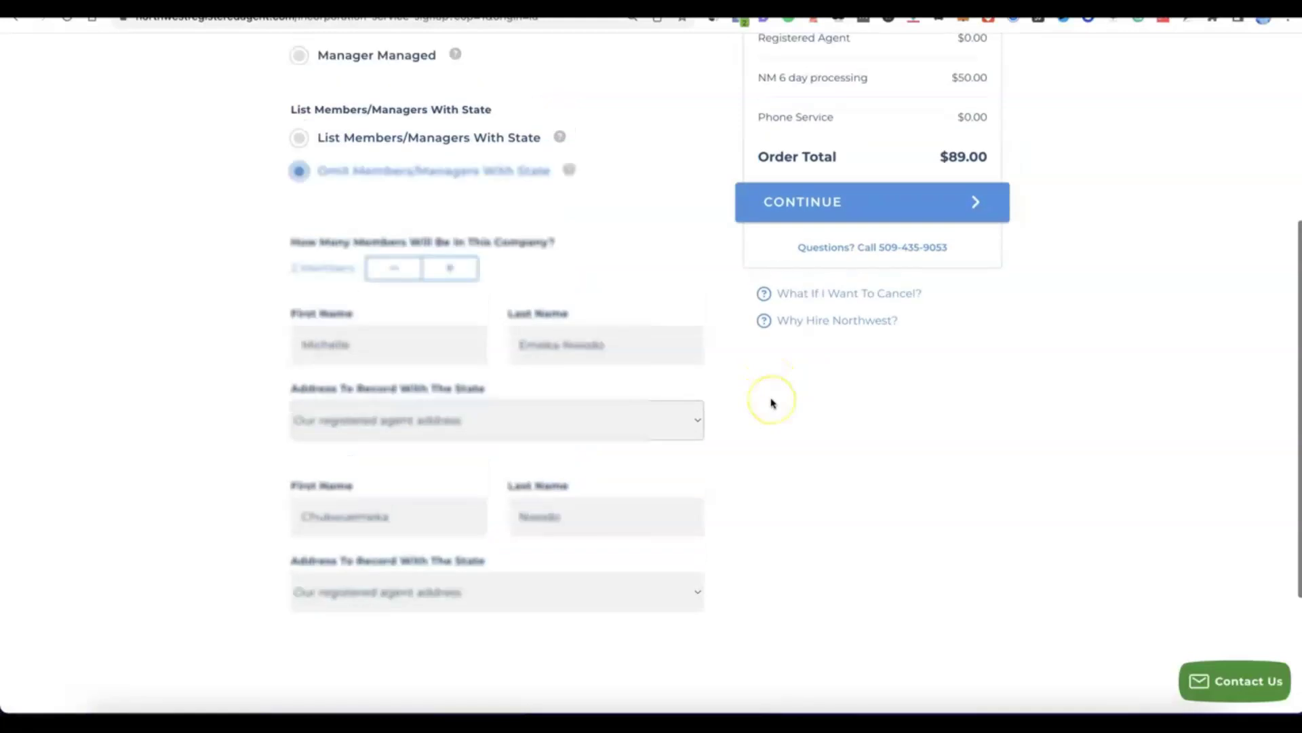
click(823, 432)
scroll(821, 256, up, 1)
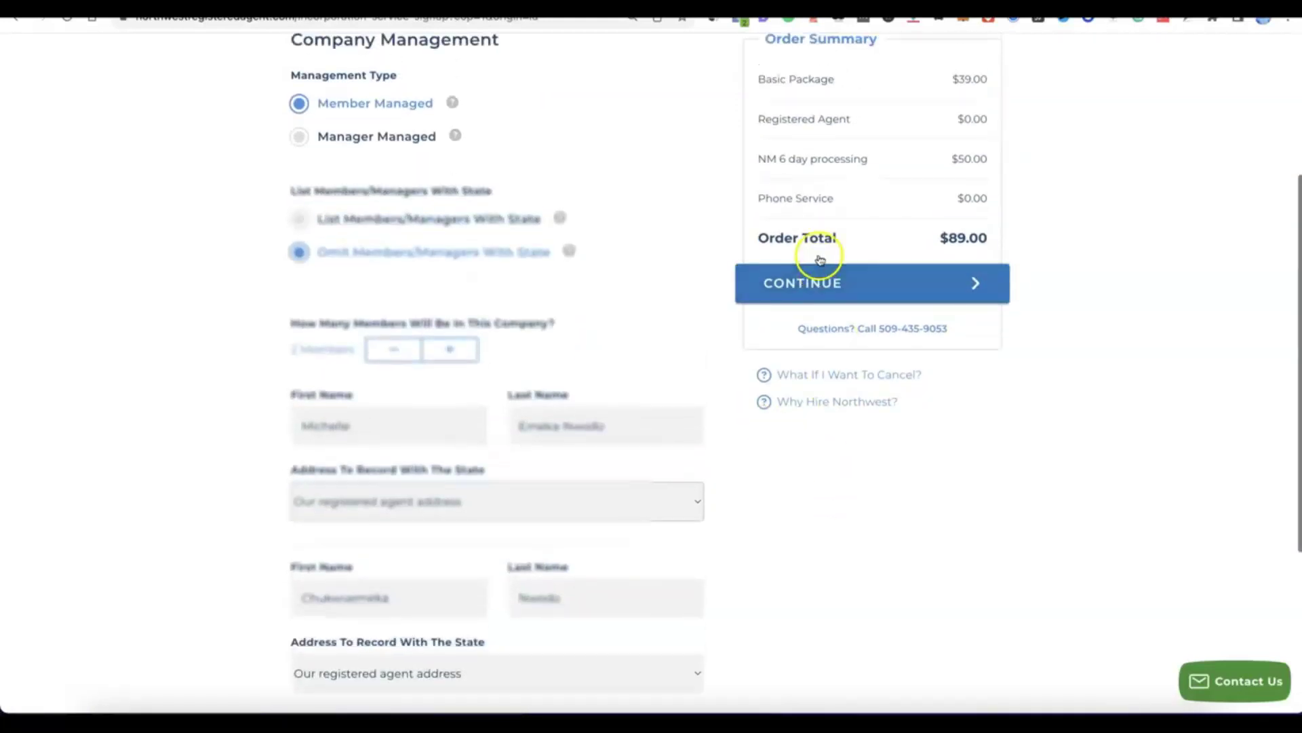
click(821, 274)
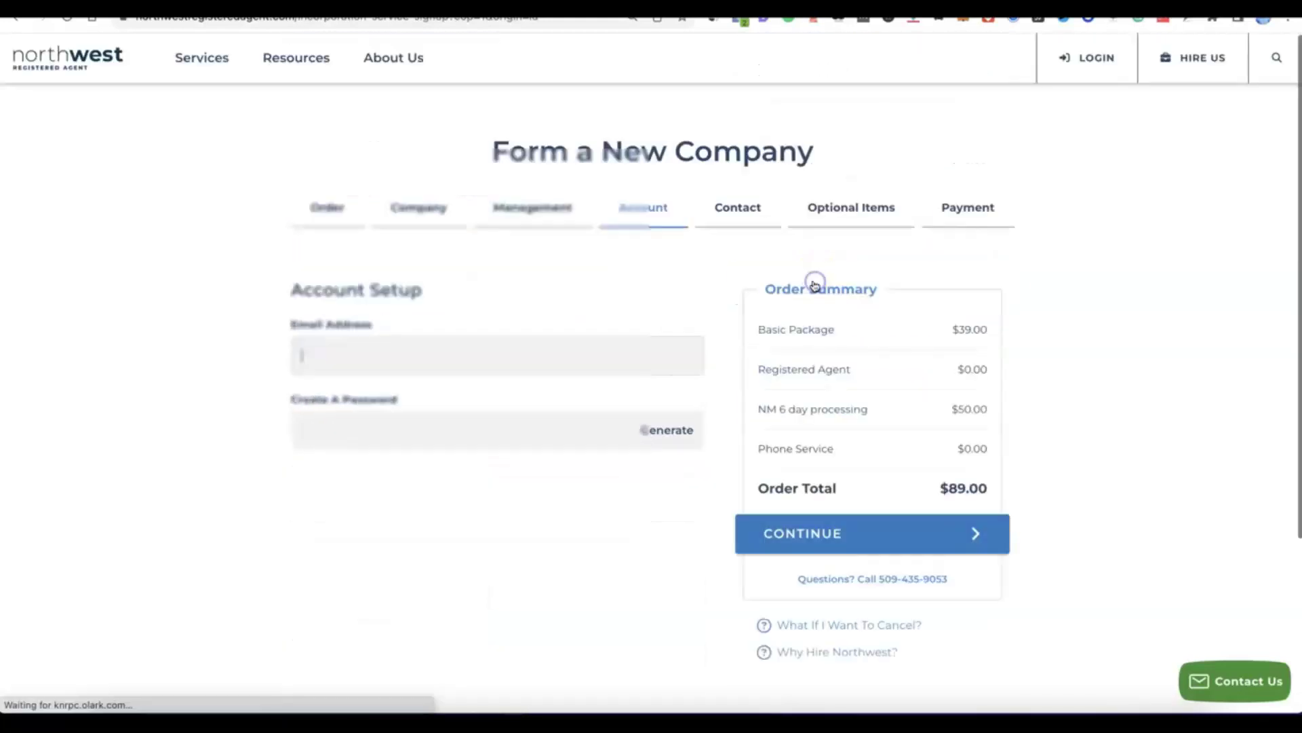
Enter the account email address, generate a strong password, and continue to Contact Details.
click(808, 280)
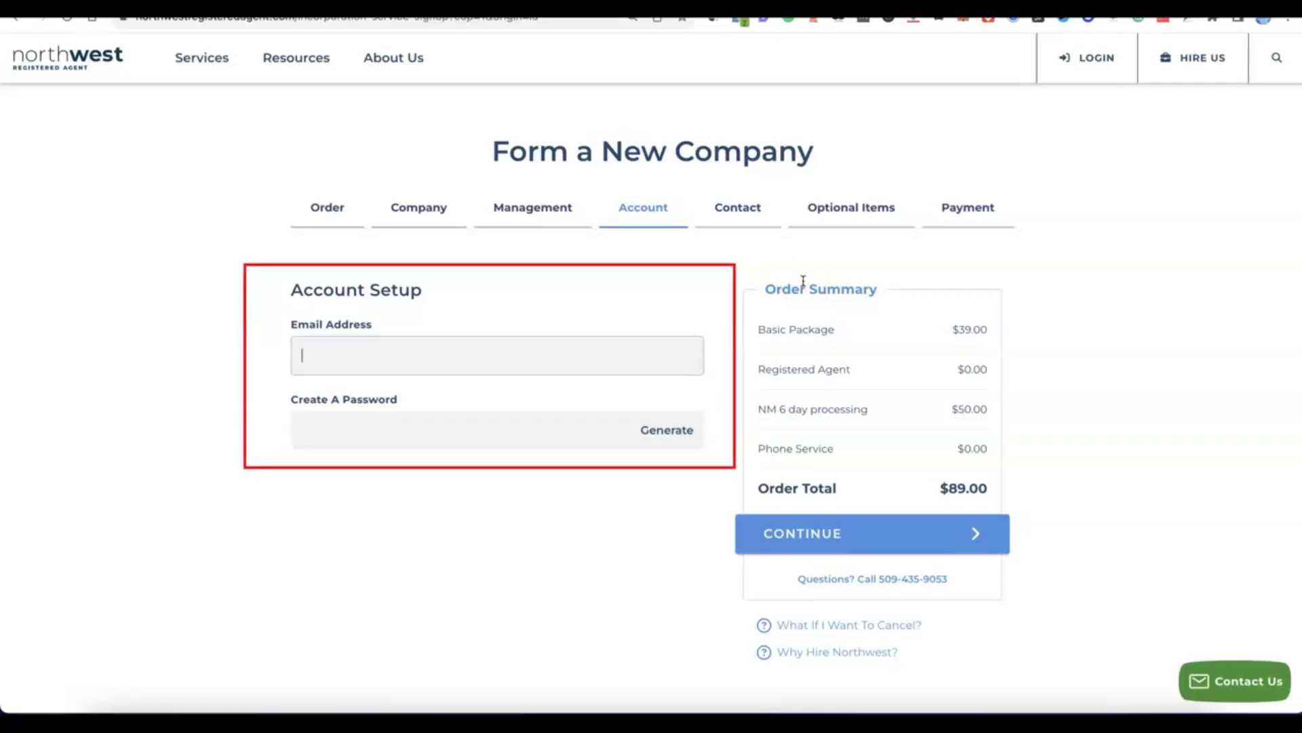
click(449, 347)
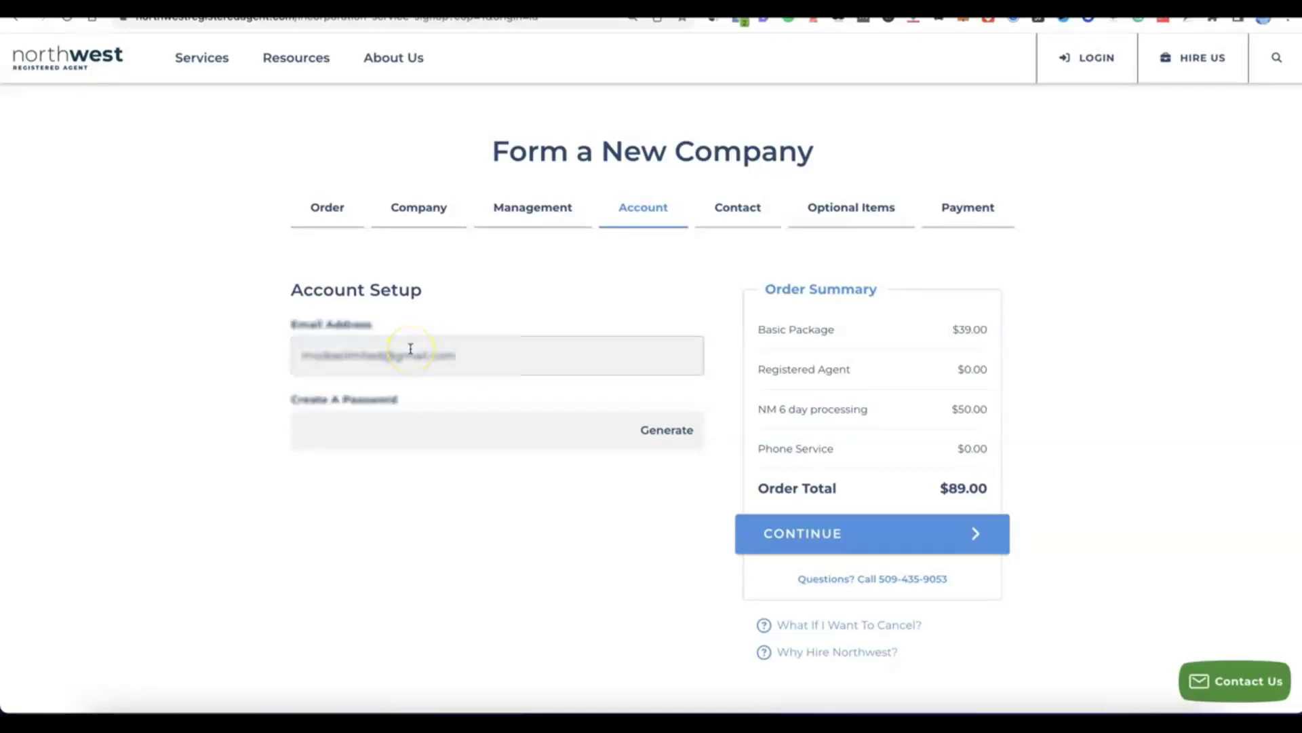
click(418, 430)
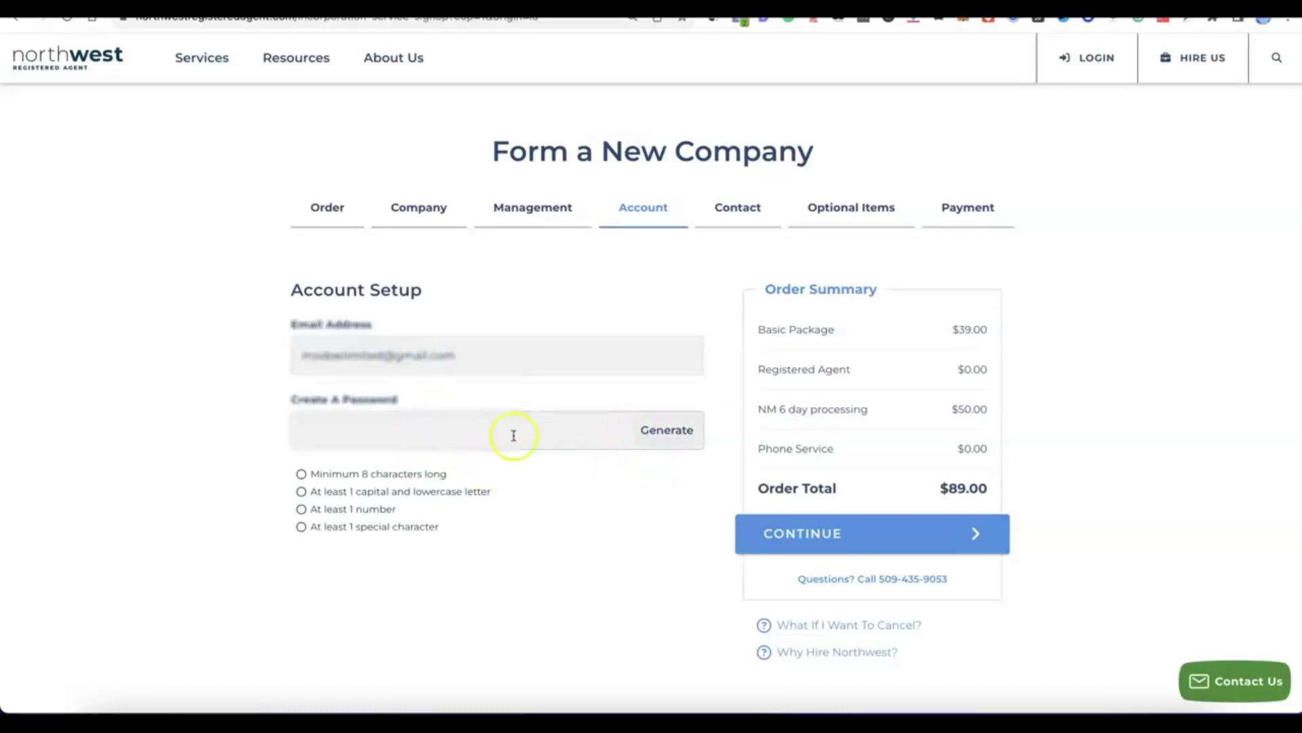
click(670, 430)
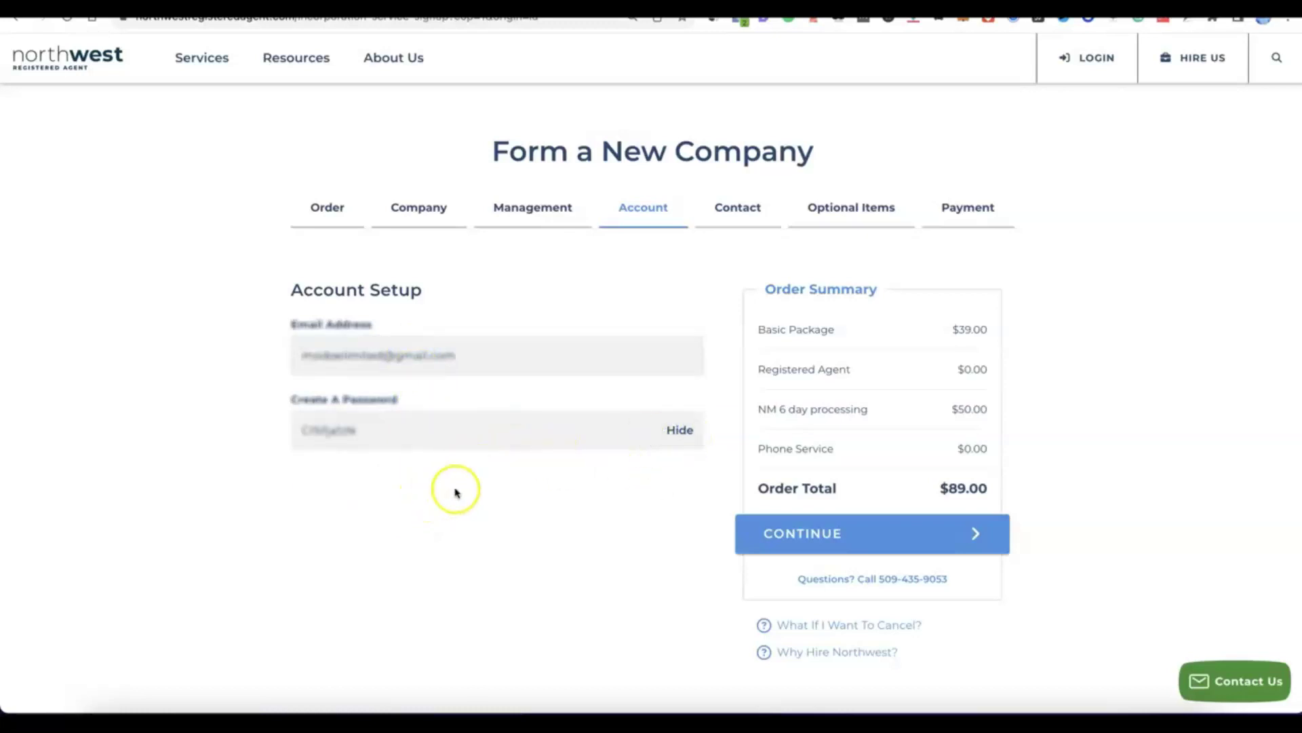
scroll(472, 489, down, 1)
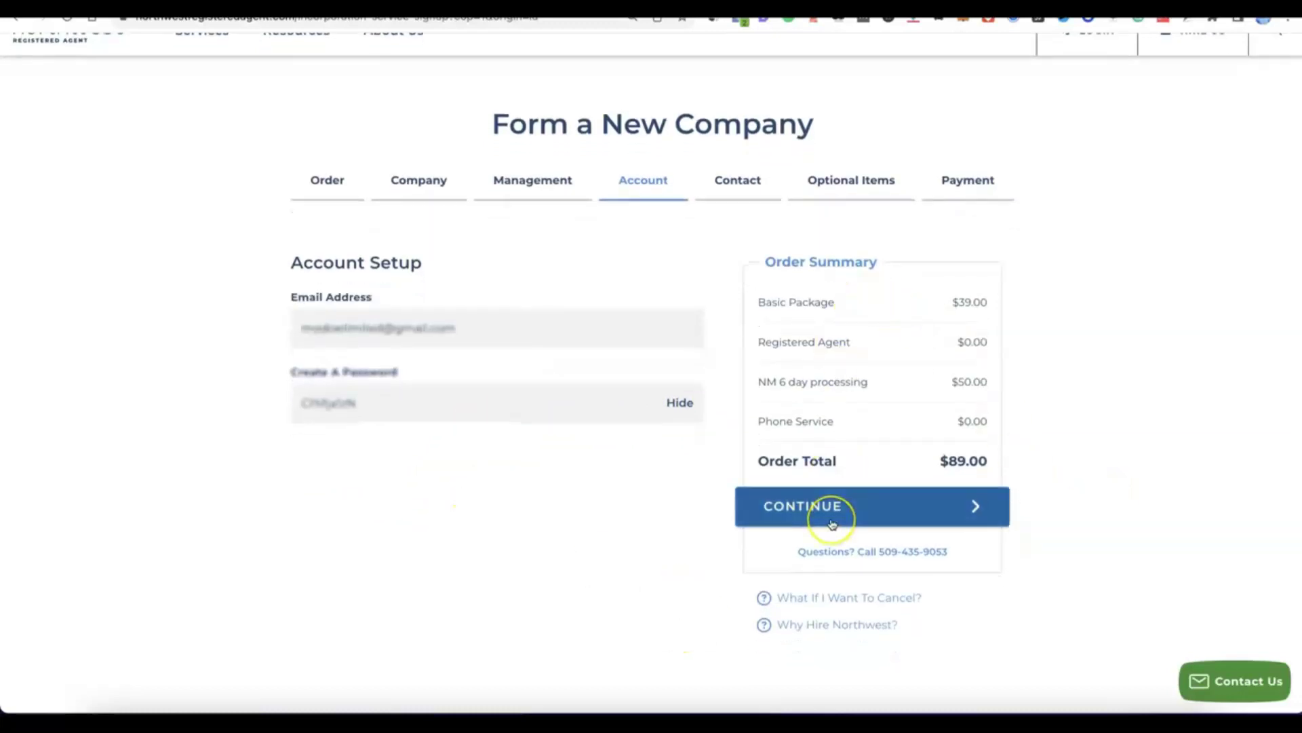
click(862, 514)
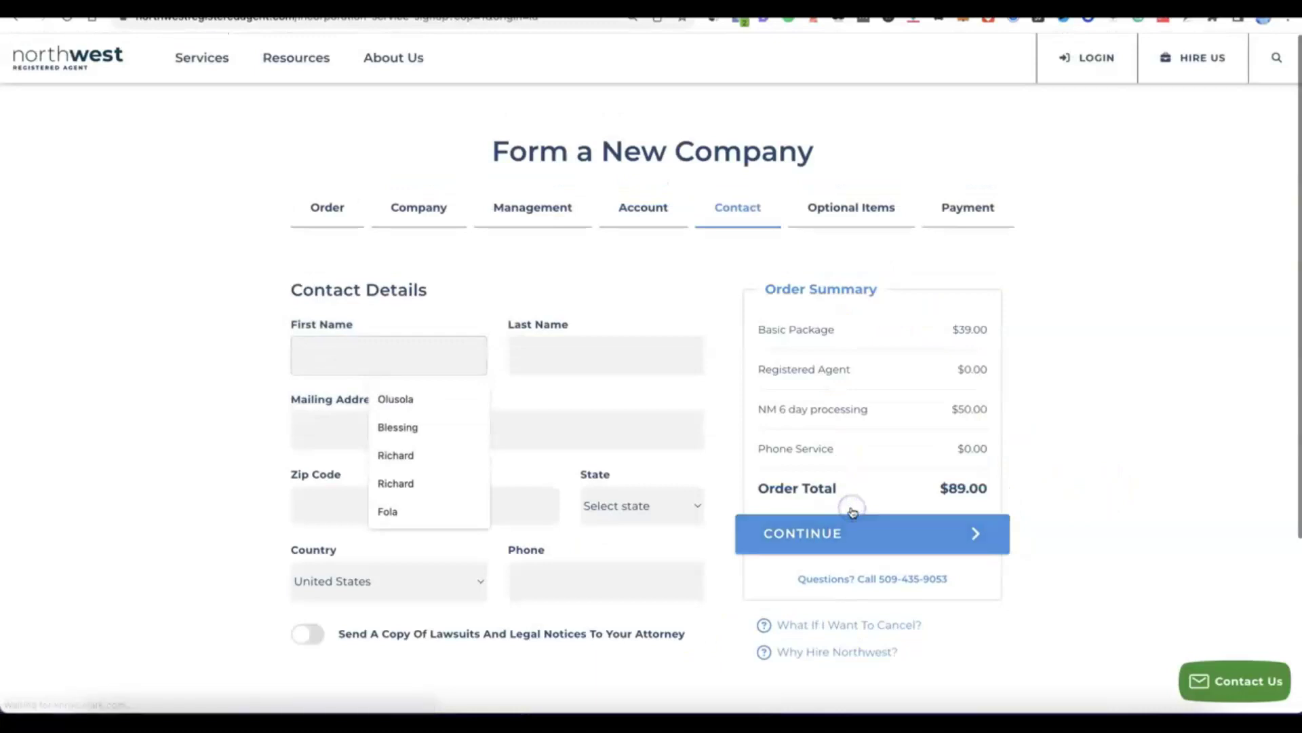
click(207, 318)
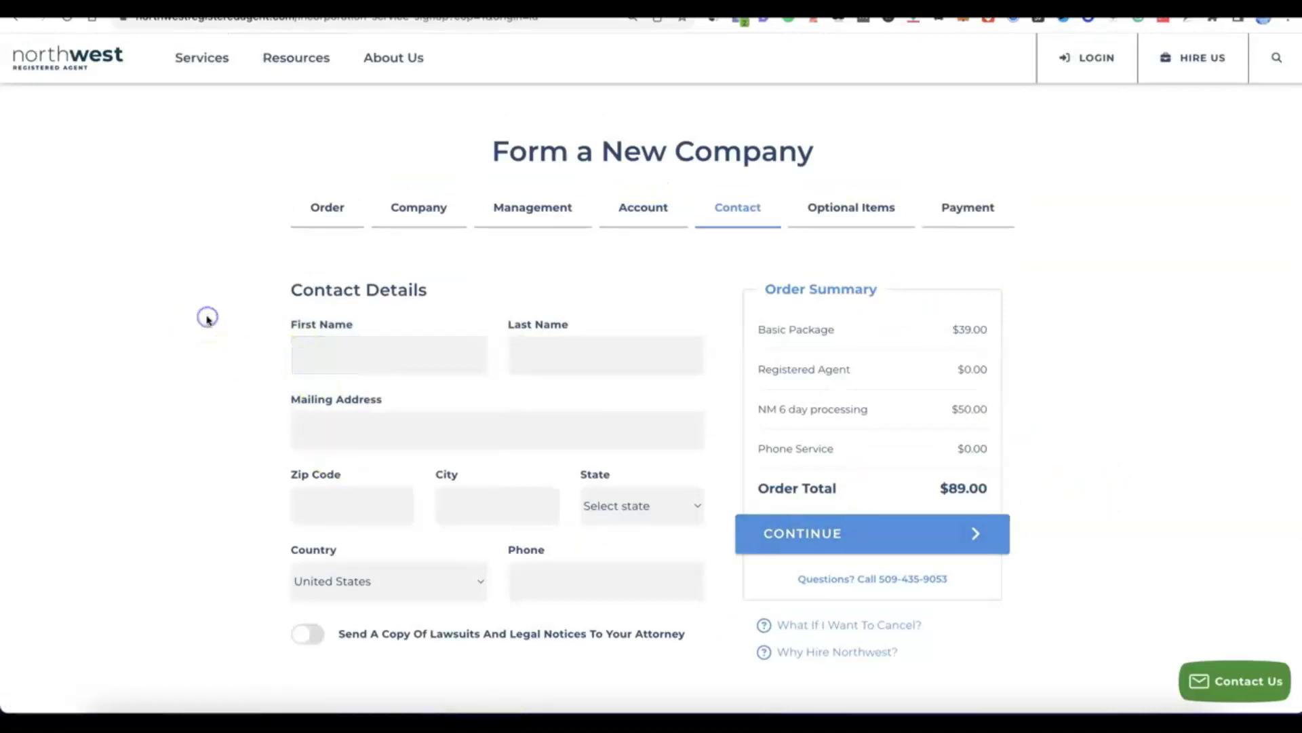
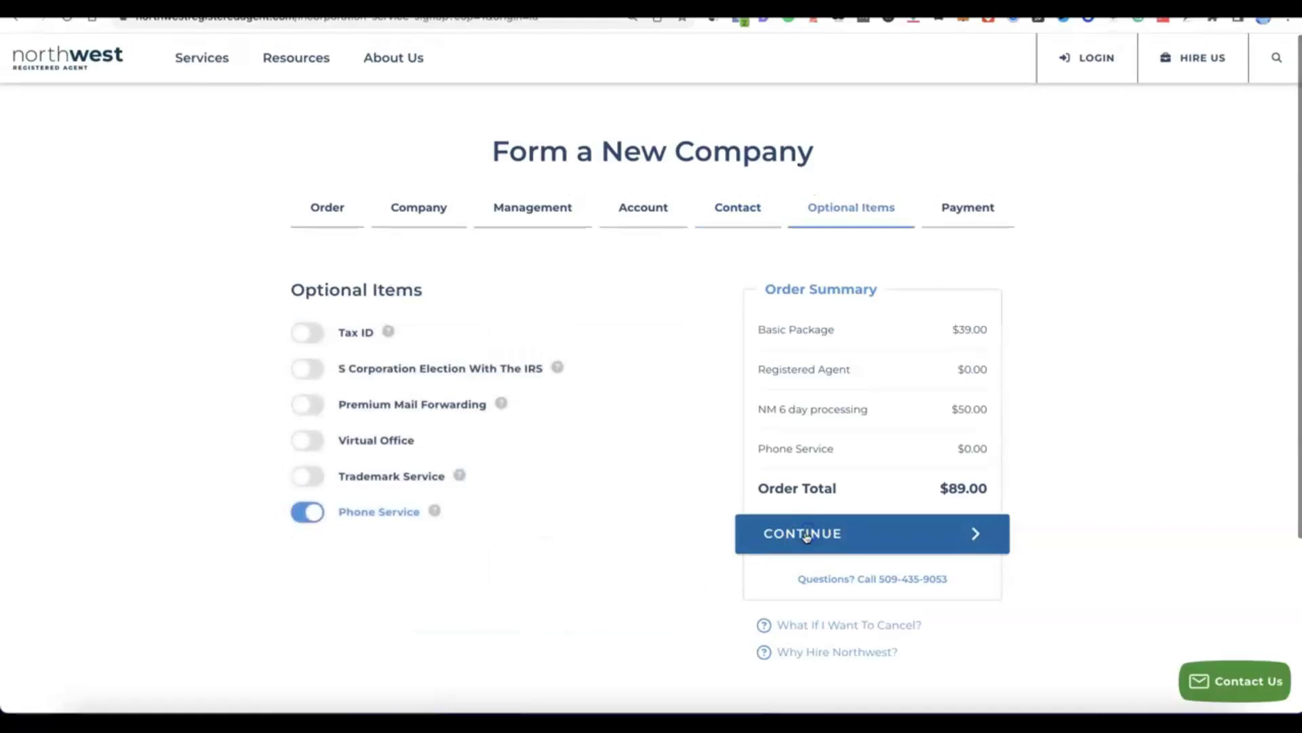
Leave the Phone Service add-on off and switch Tax ID on to reveal the FEIN options.
click(483, 514)
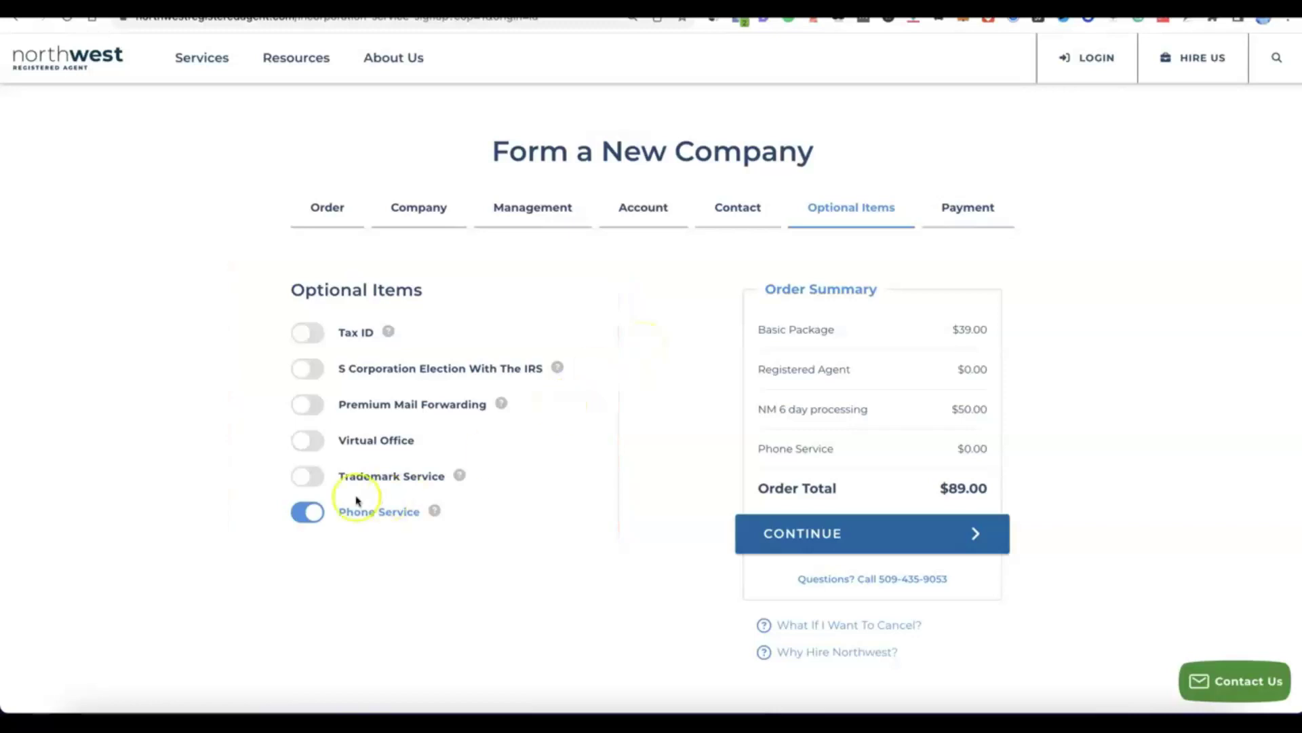
click(314, 516)
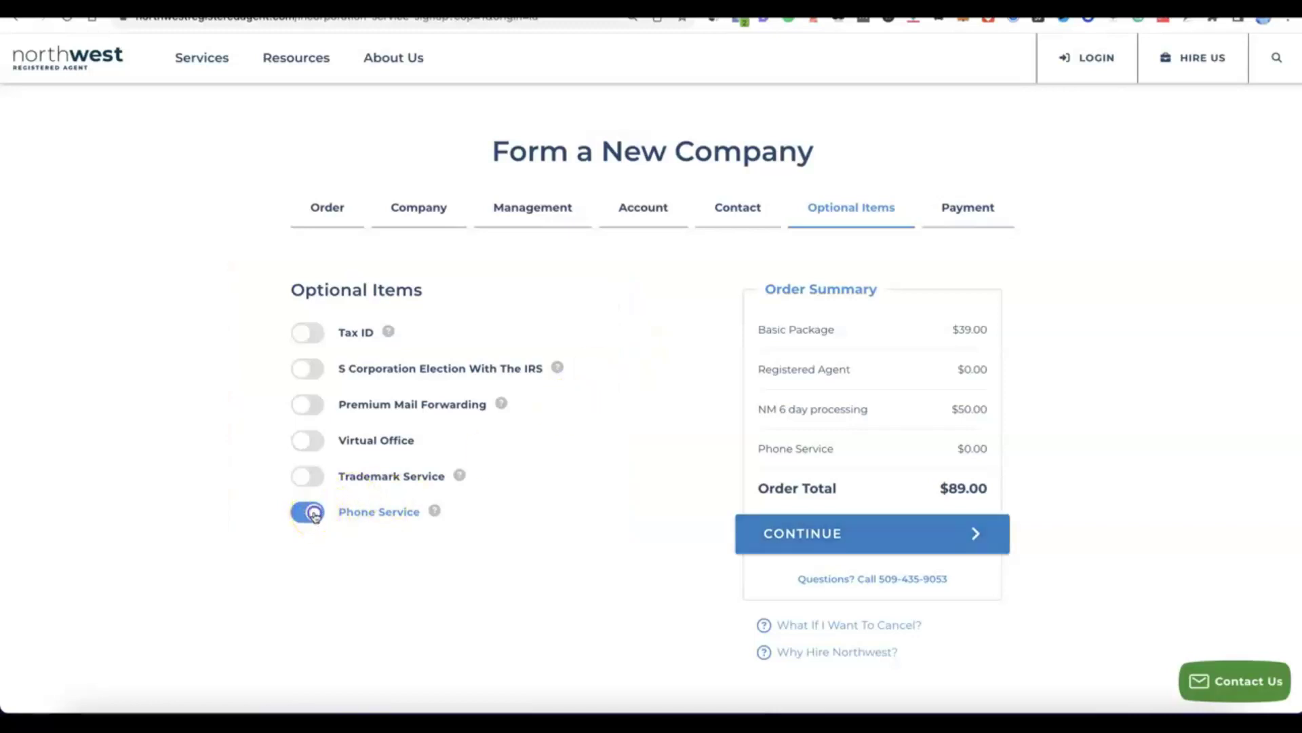
click(292, 515)
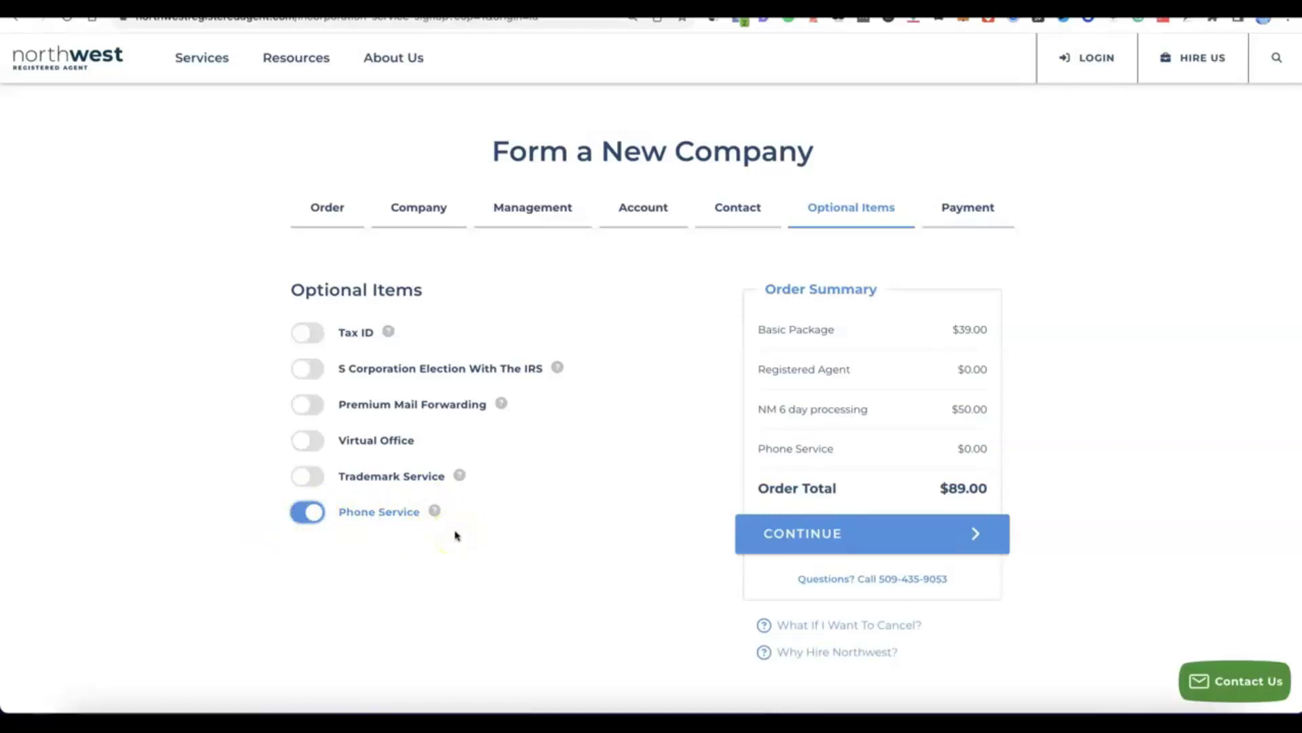
click(313, 516)
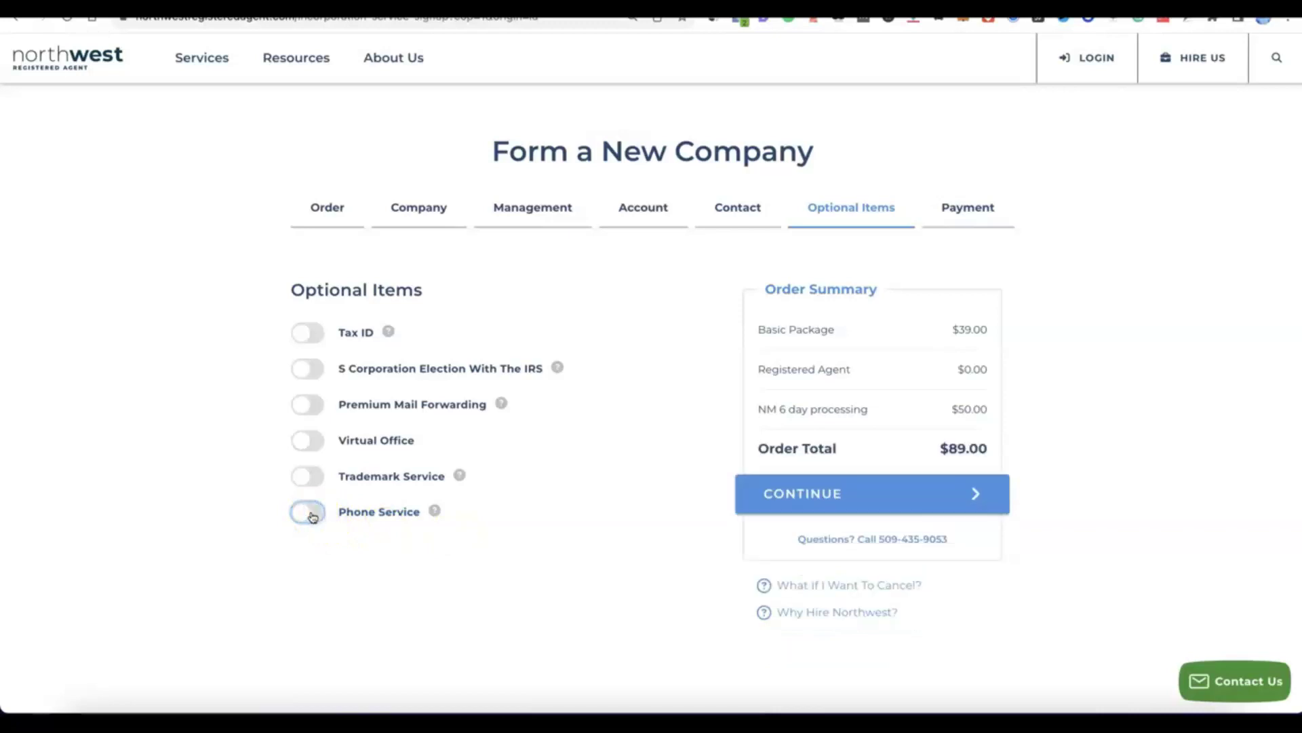
click(300, 331)
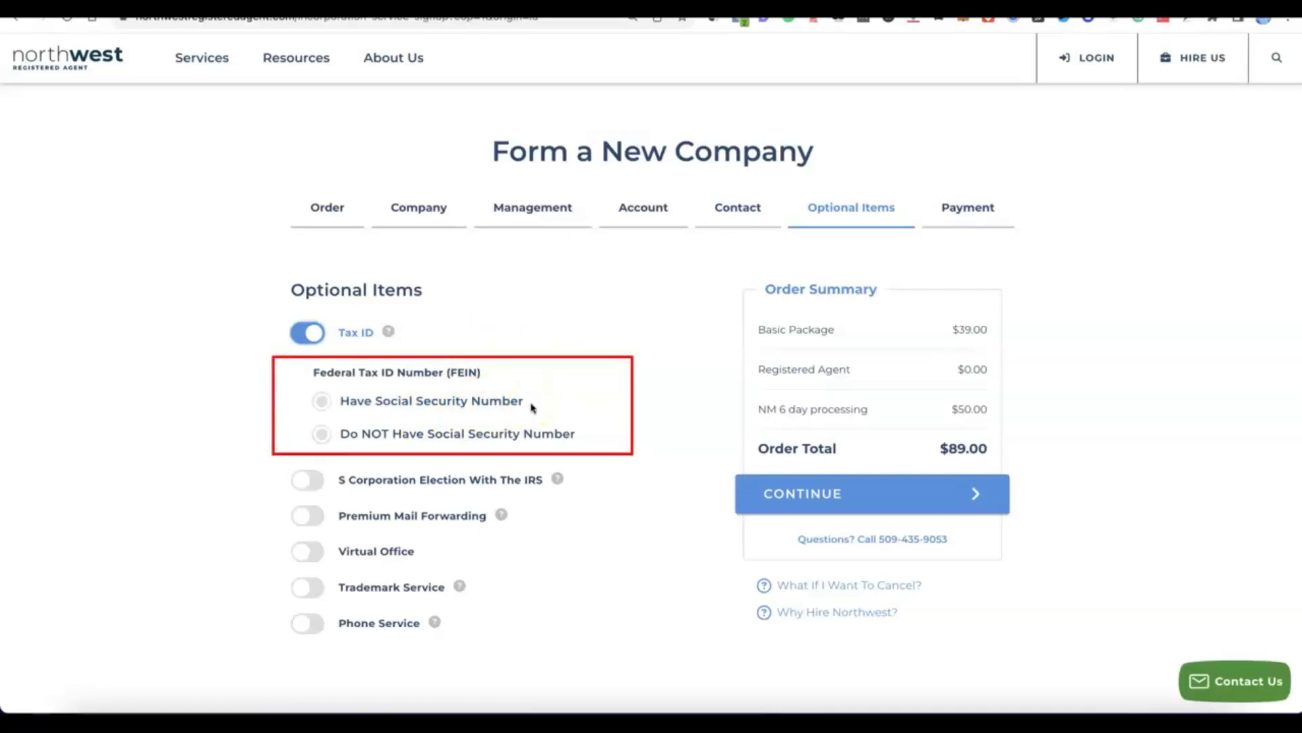
Choose the 'Do NOT Have Social Security Number' Tax ID option, adding $200.00 for a $289.00 total.
click(323, 399)
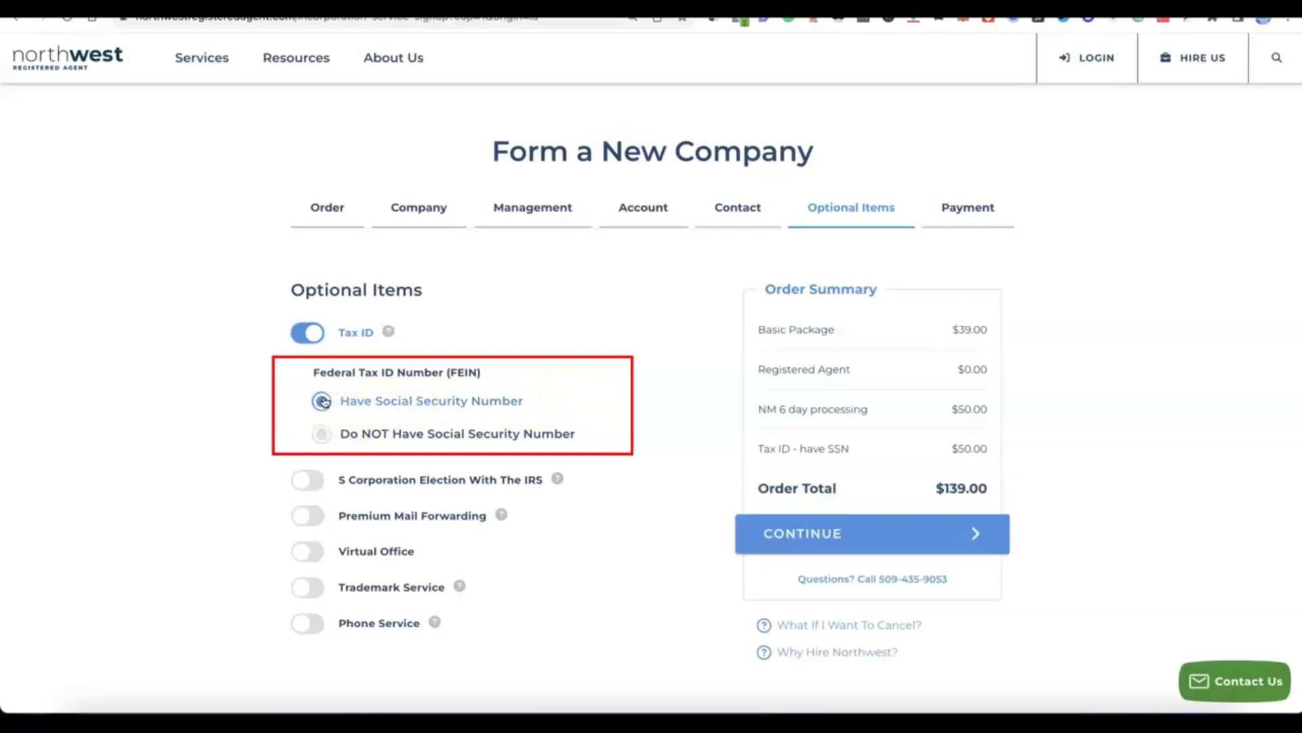
click(316, 437)
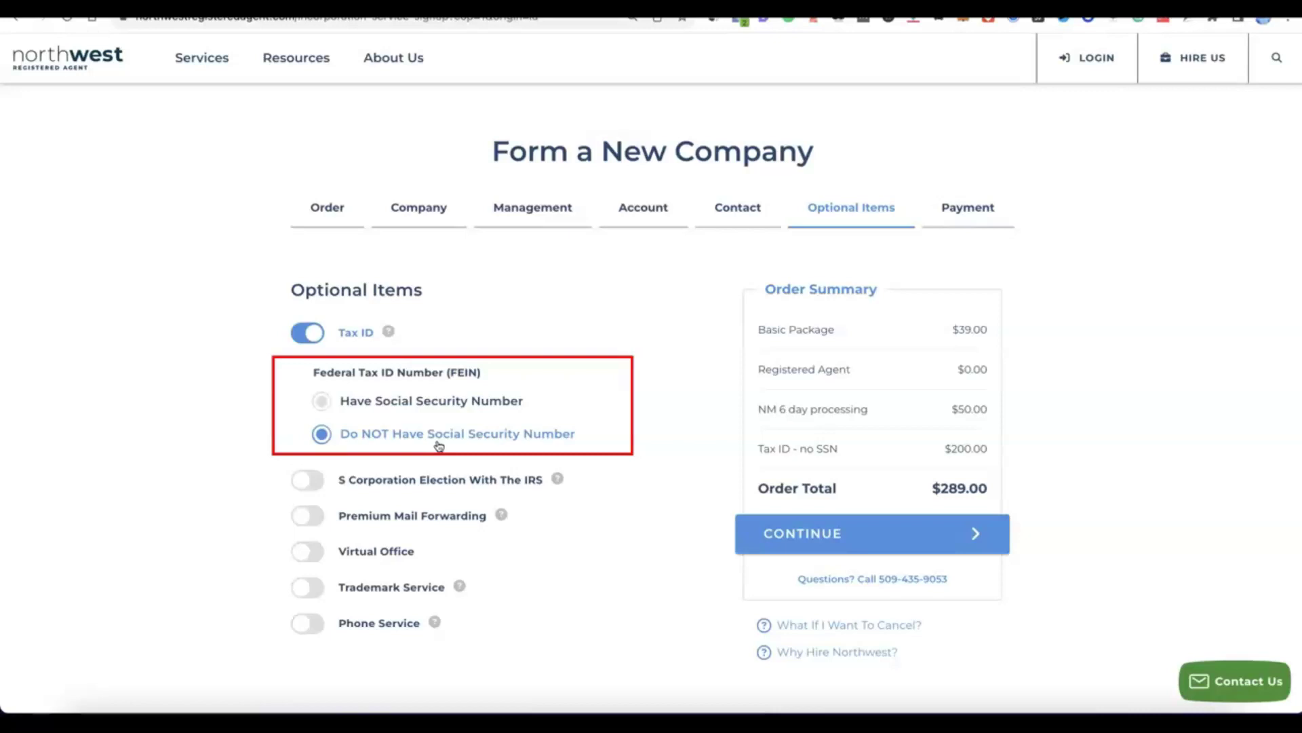
click(440, 439)
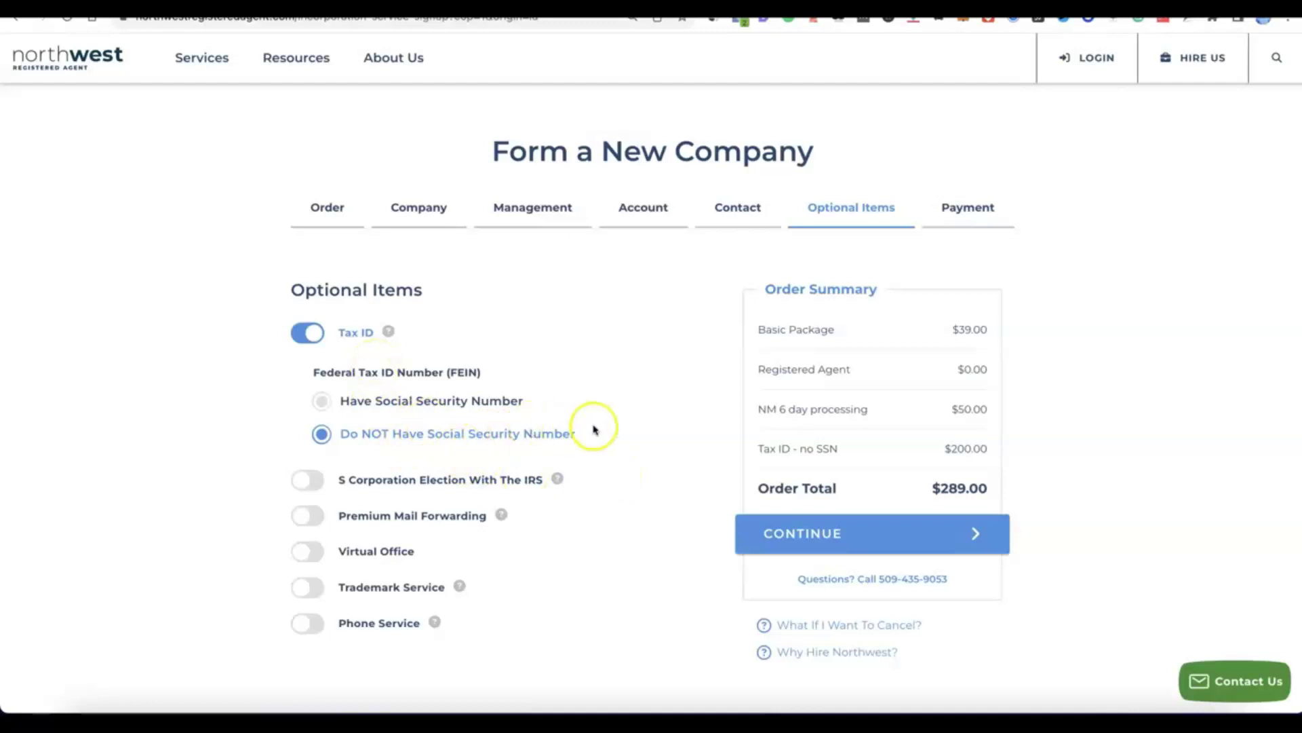
scroll(594, 429, down, 2)
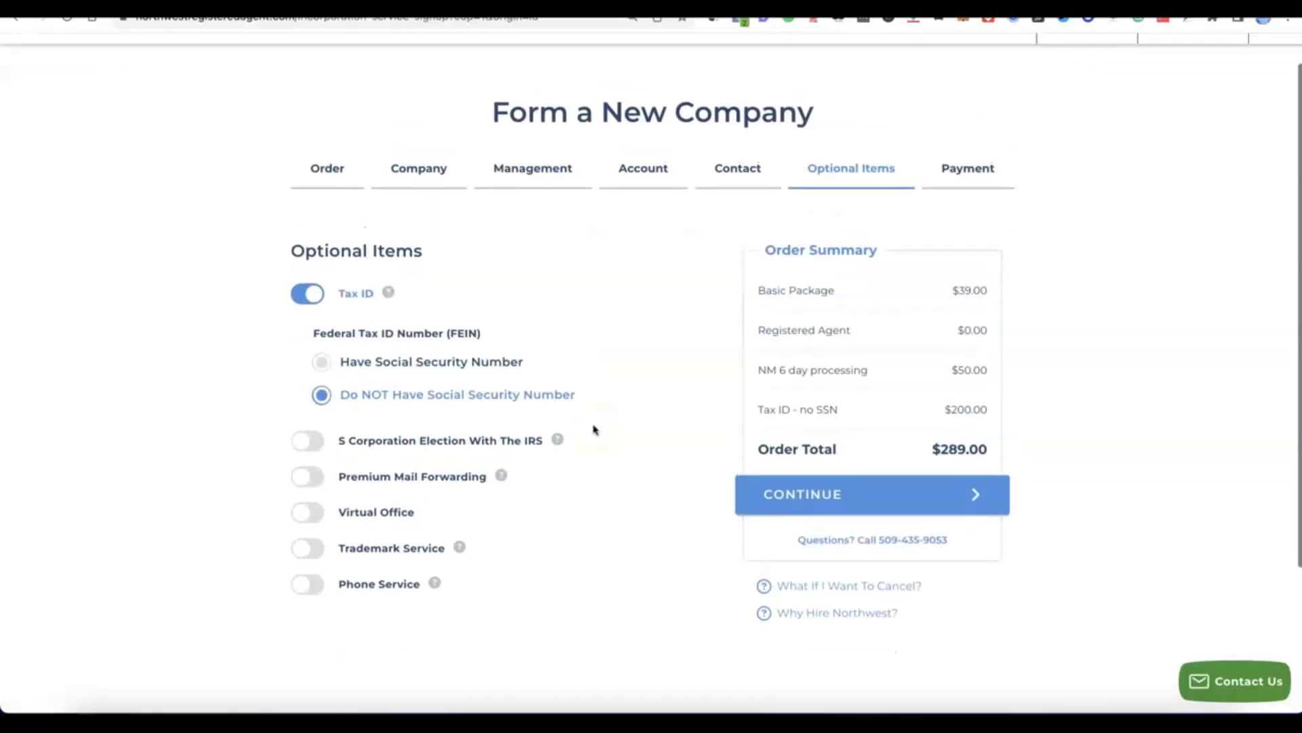
Continue to payment, enter the card details and place the $289.00 order.
click(822, 496)
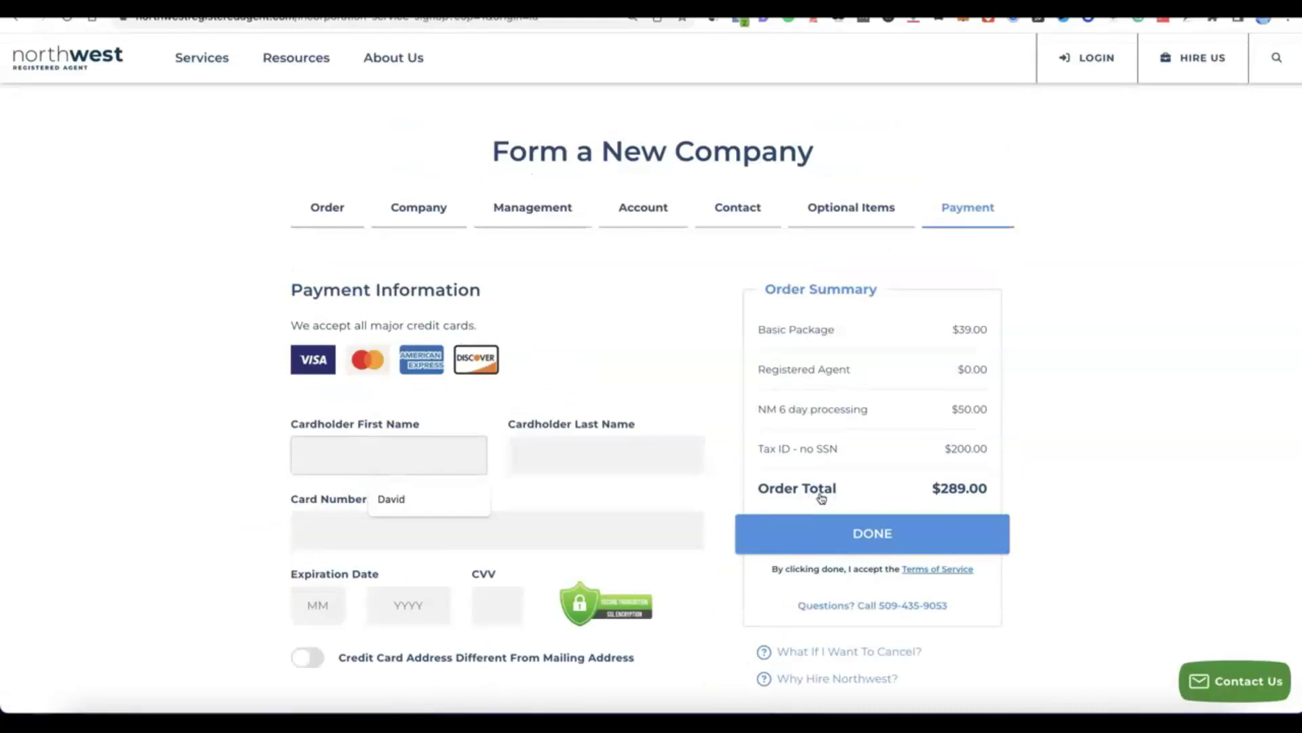
click(823, 450)
scroll(822, 442, down, 2)
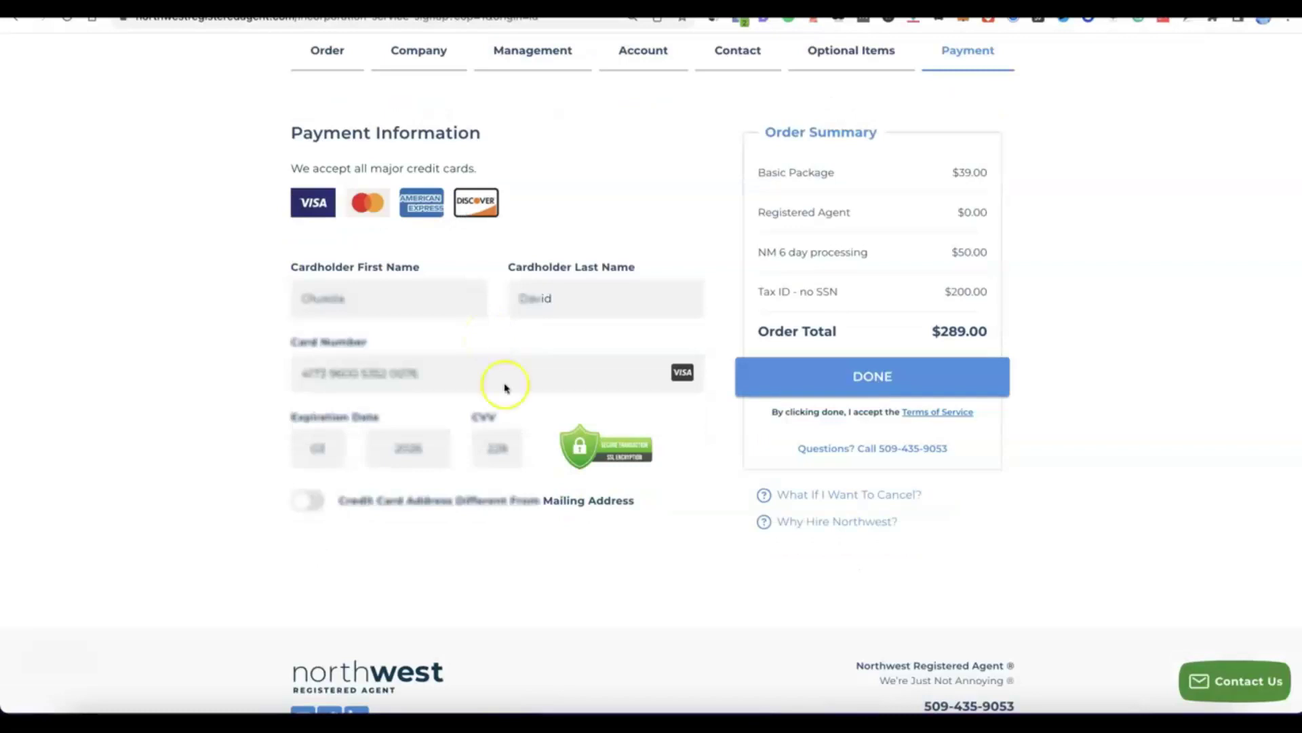
click(827, 379)
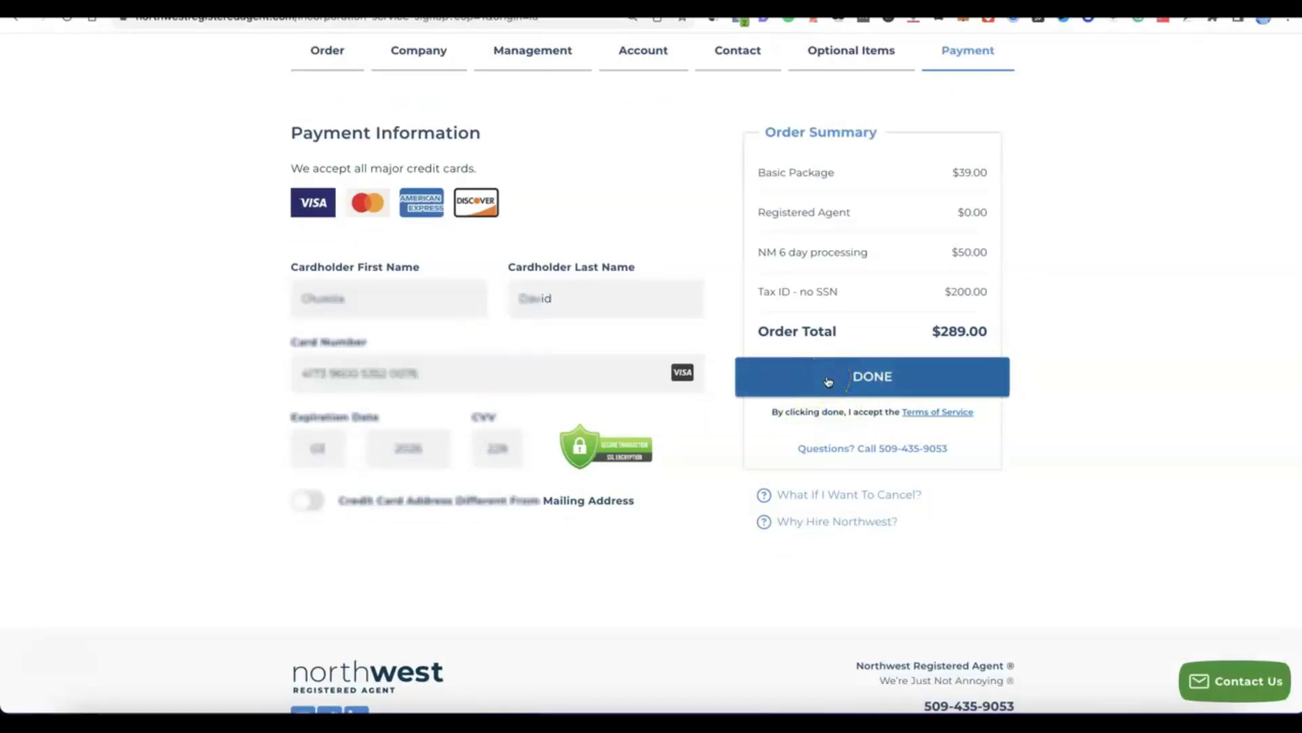
click(829, 379)
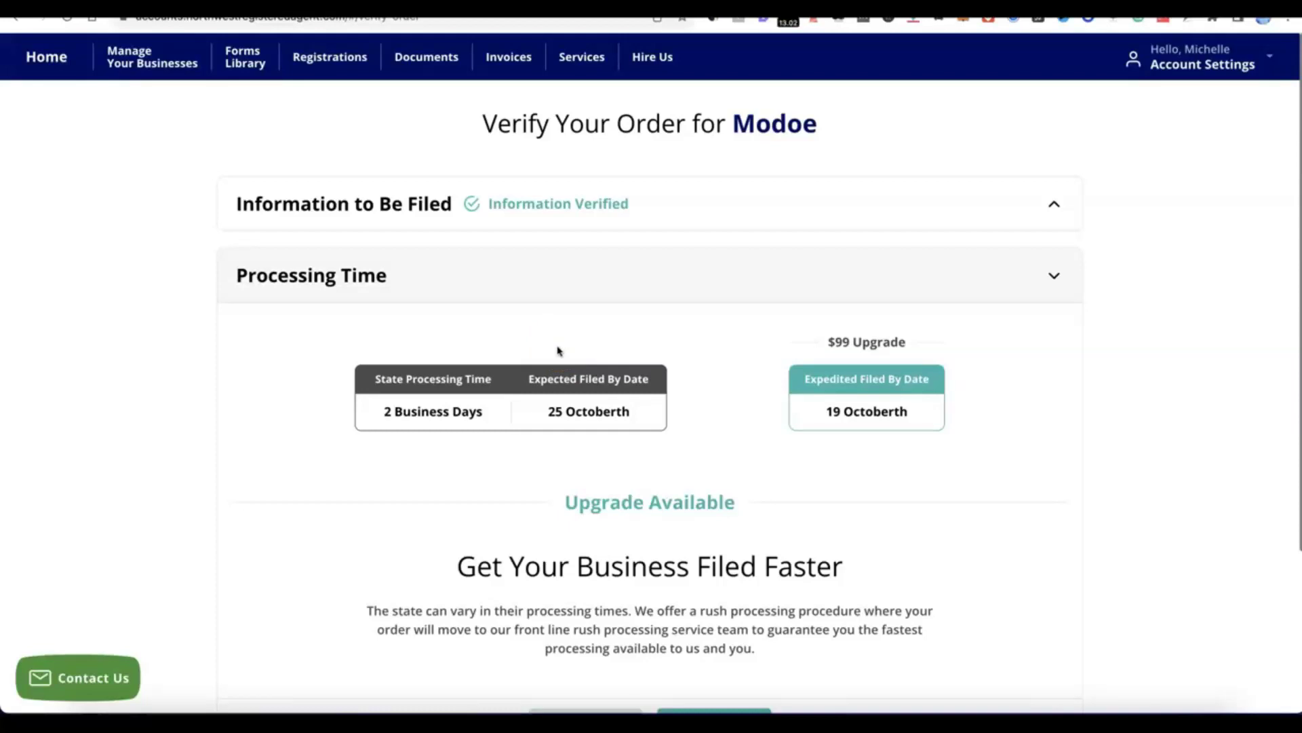
Accept the standard processing time and decline the Important New Business Items with No Thanks.
click(595, 309)
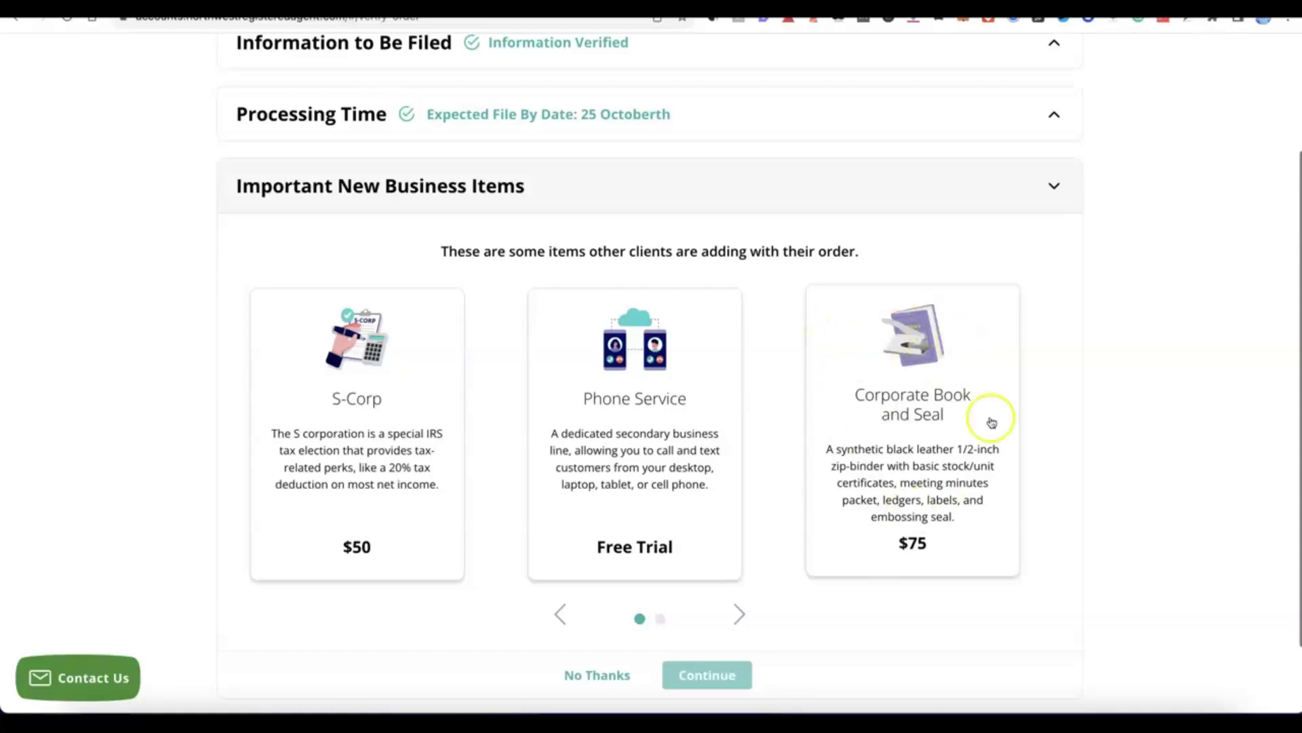
scroll(800, 367, down, 1)
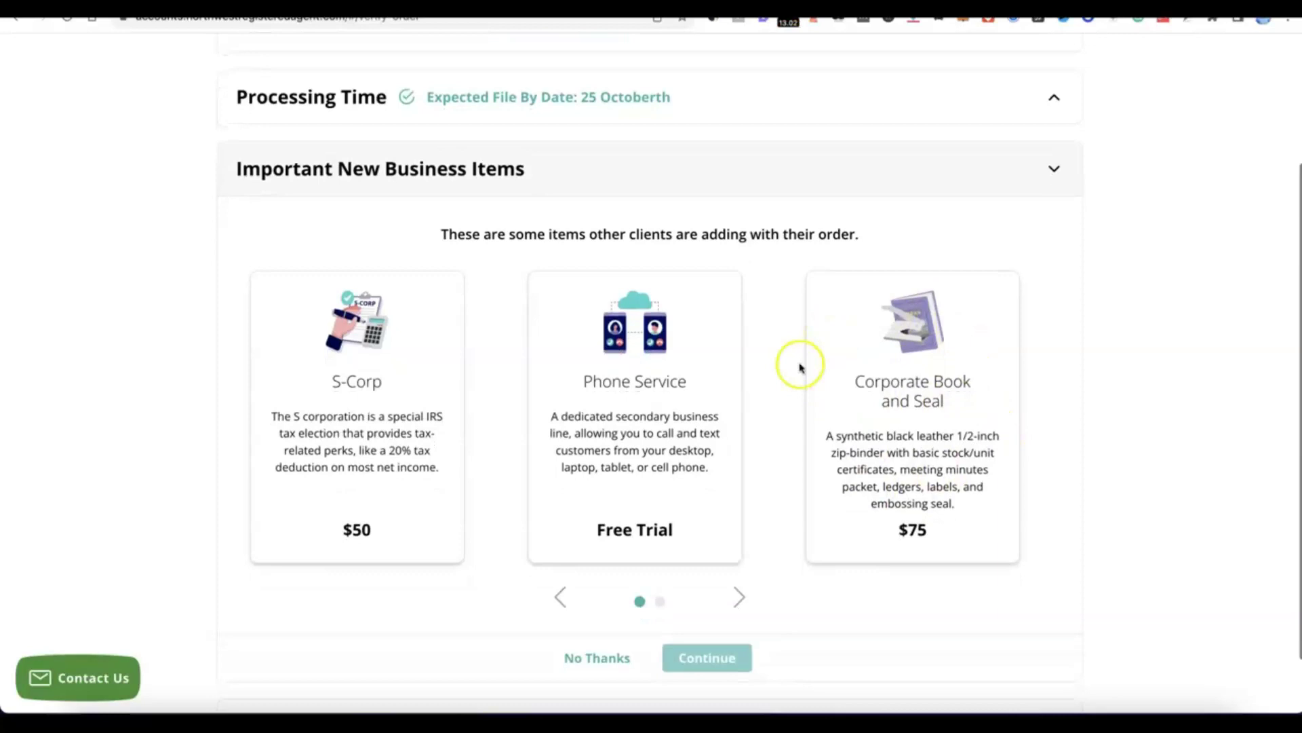
scroll(677, 424, down, 2)
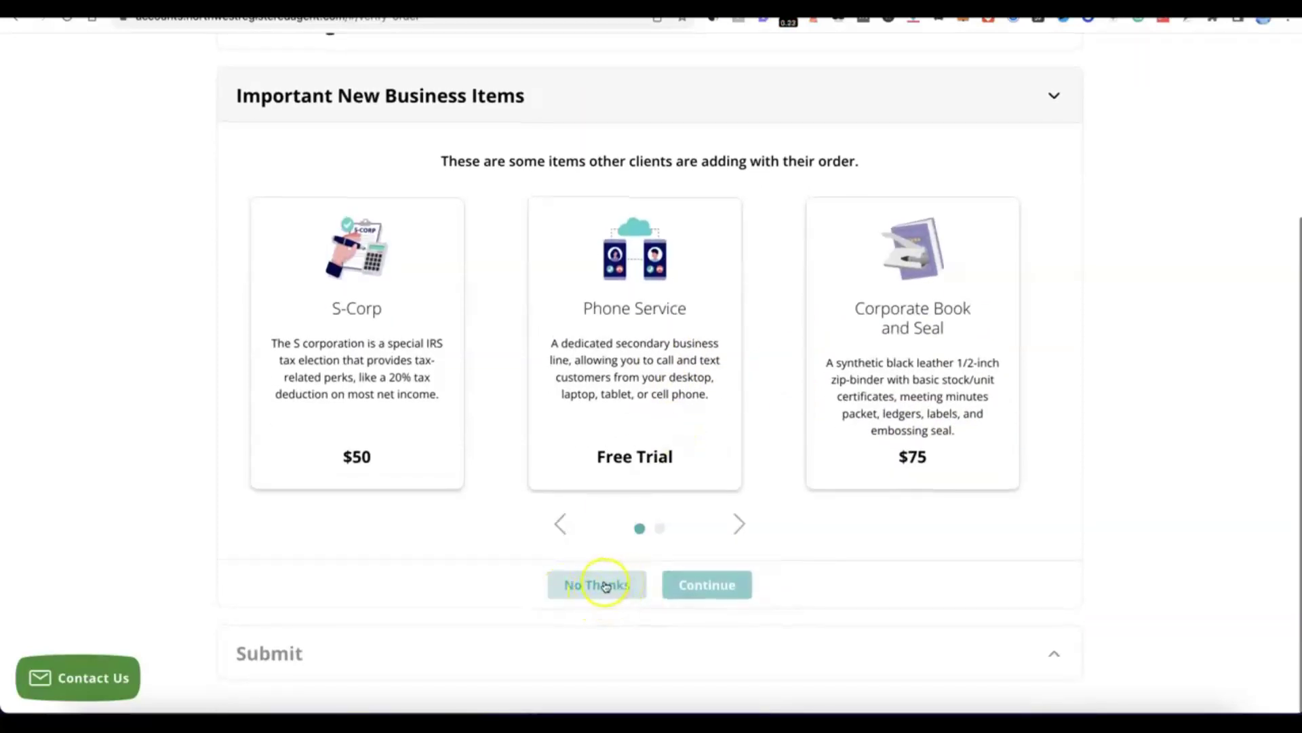
click(605, 584)
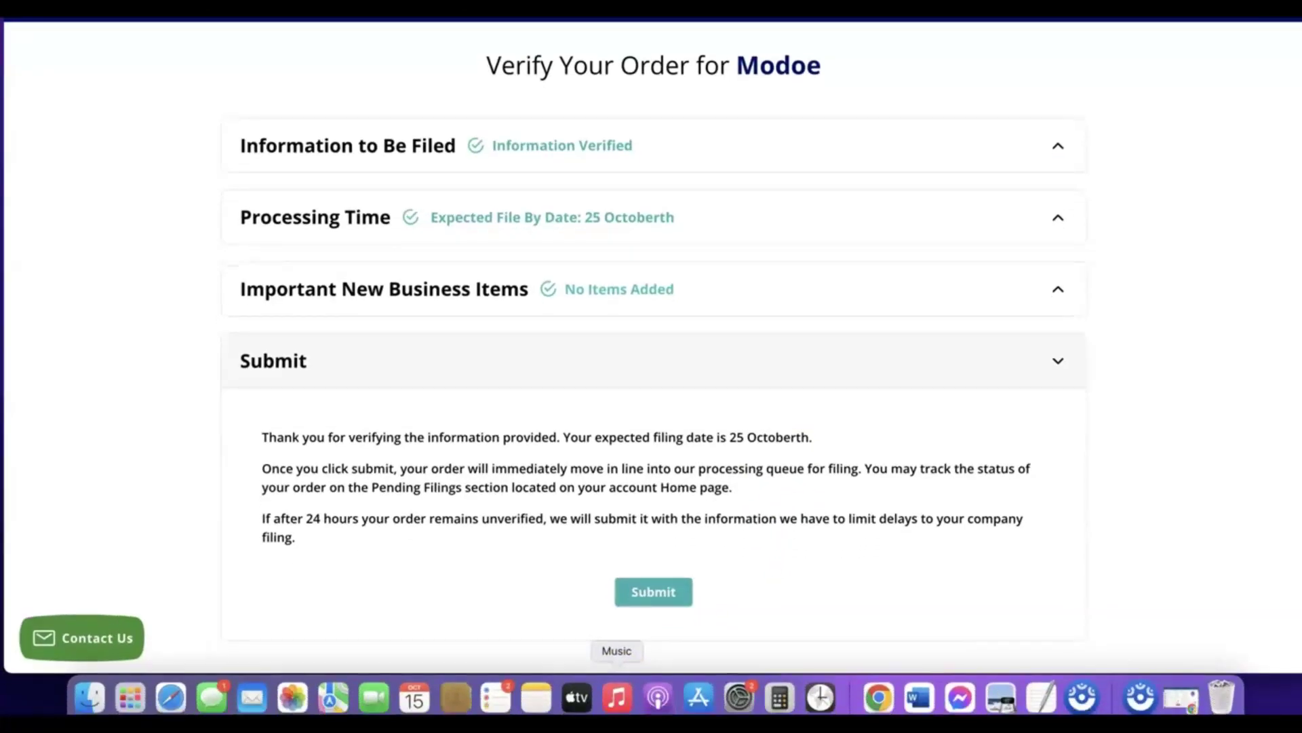
Submit the verified order so the federal EIN filing appears under items requiring attention.
click(412, 699)
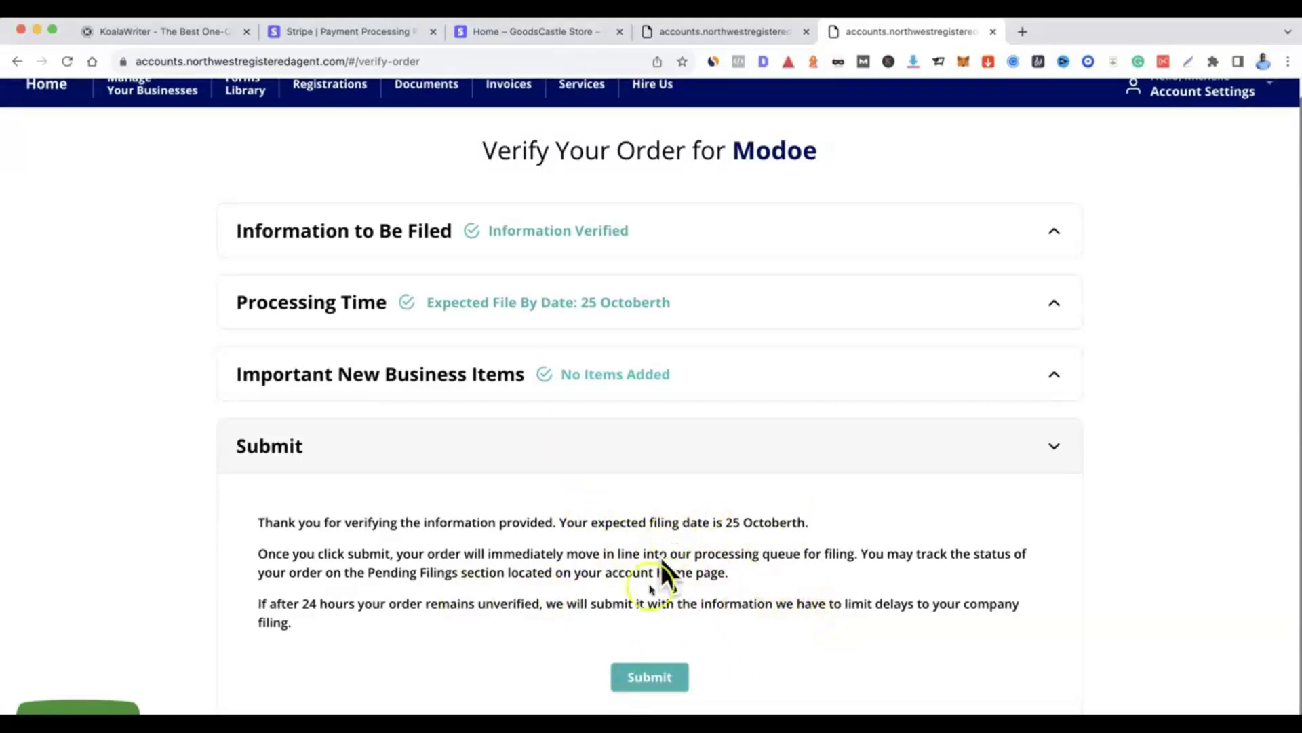
click(658, 679)
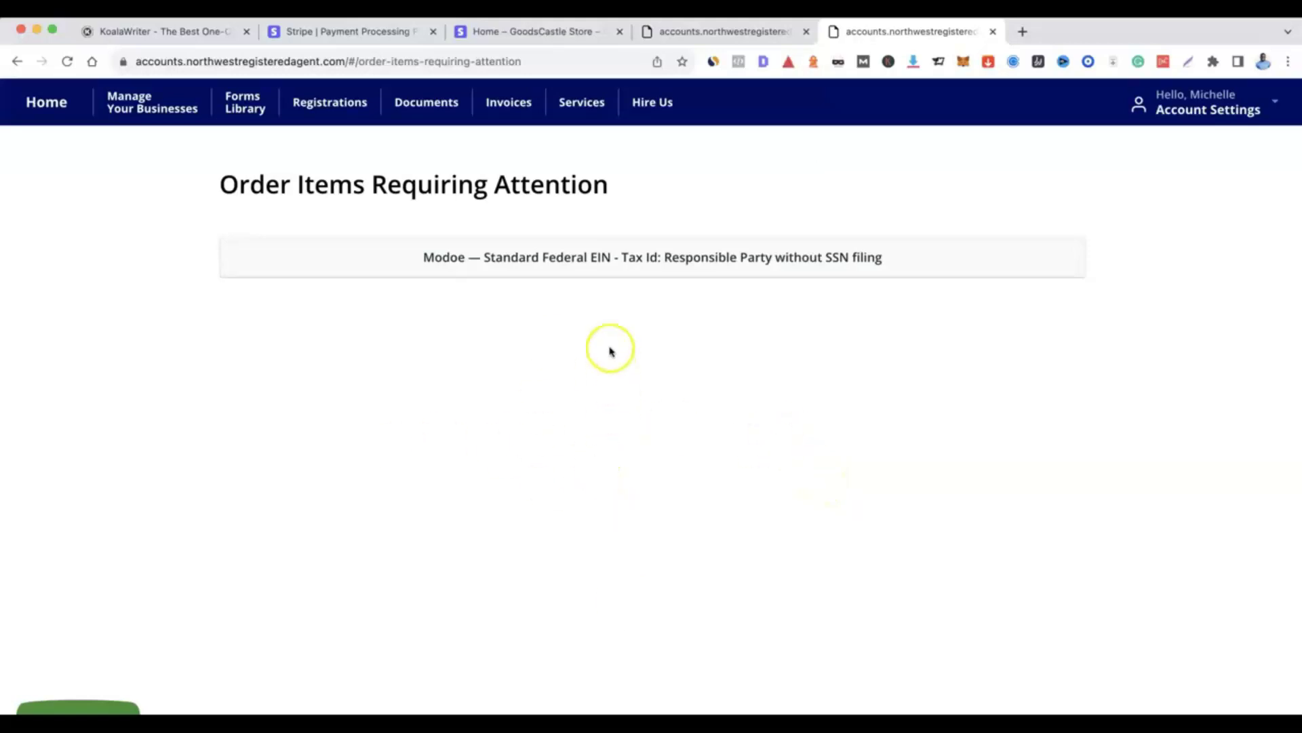
Expand the EIN filing item and select the existing contact as Responsible Party, filling phone and address.
click(548, 257)
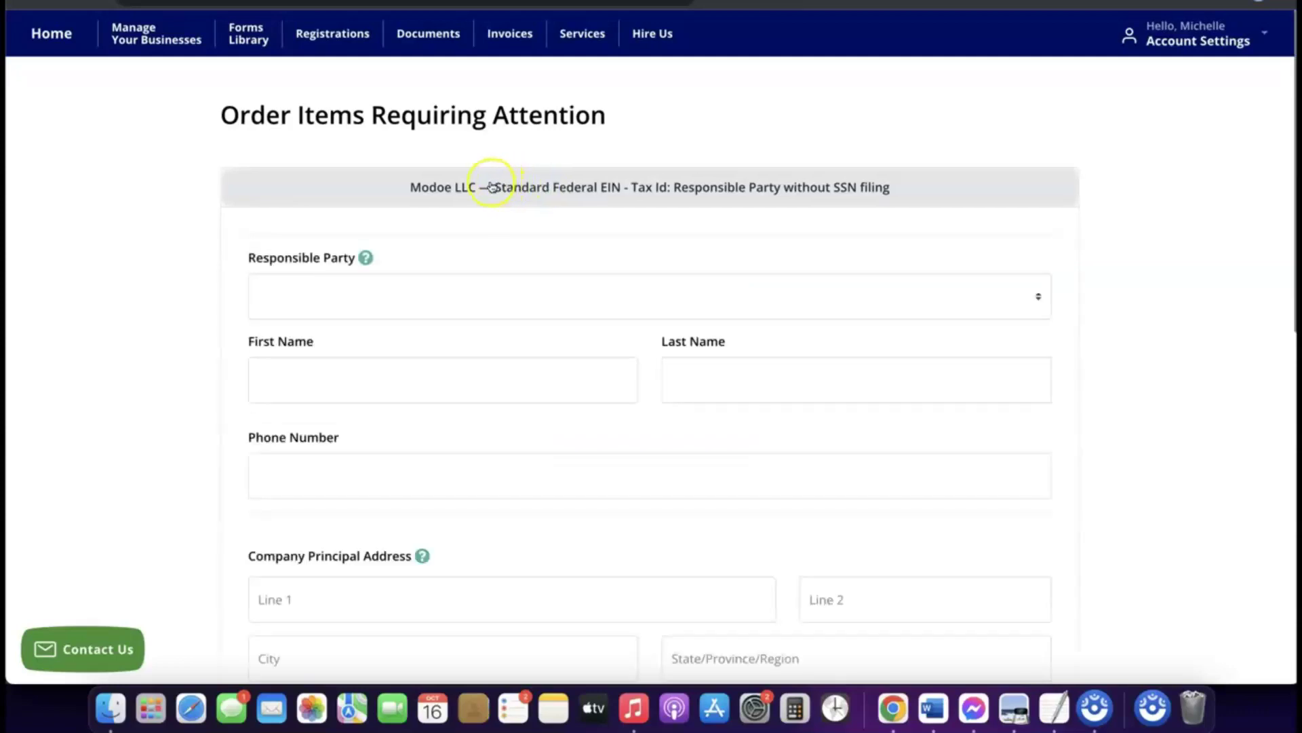
scroll(494, 303, down, 3)
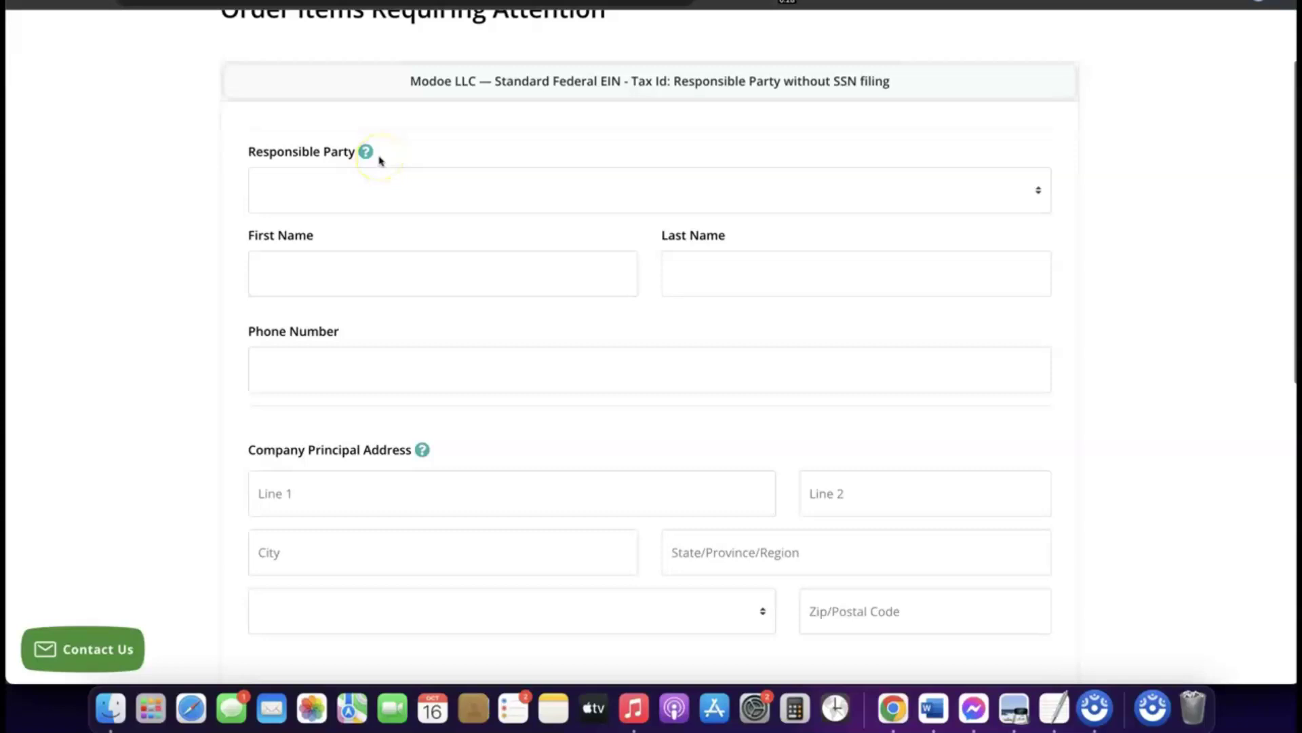
click(356, 181)
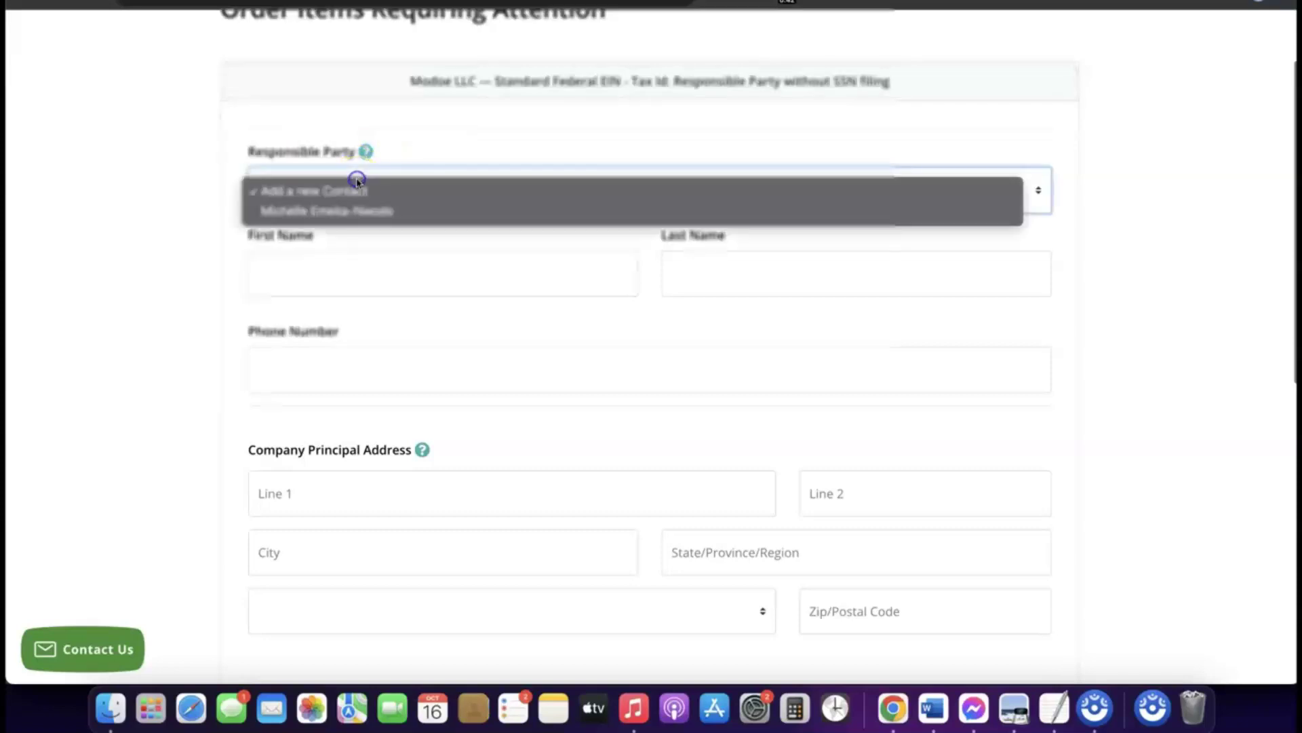
click(344, 214)
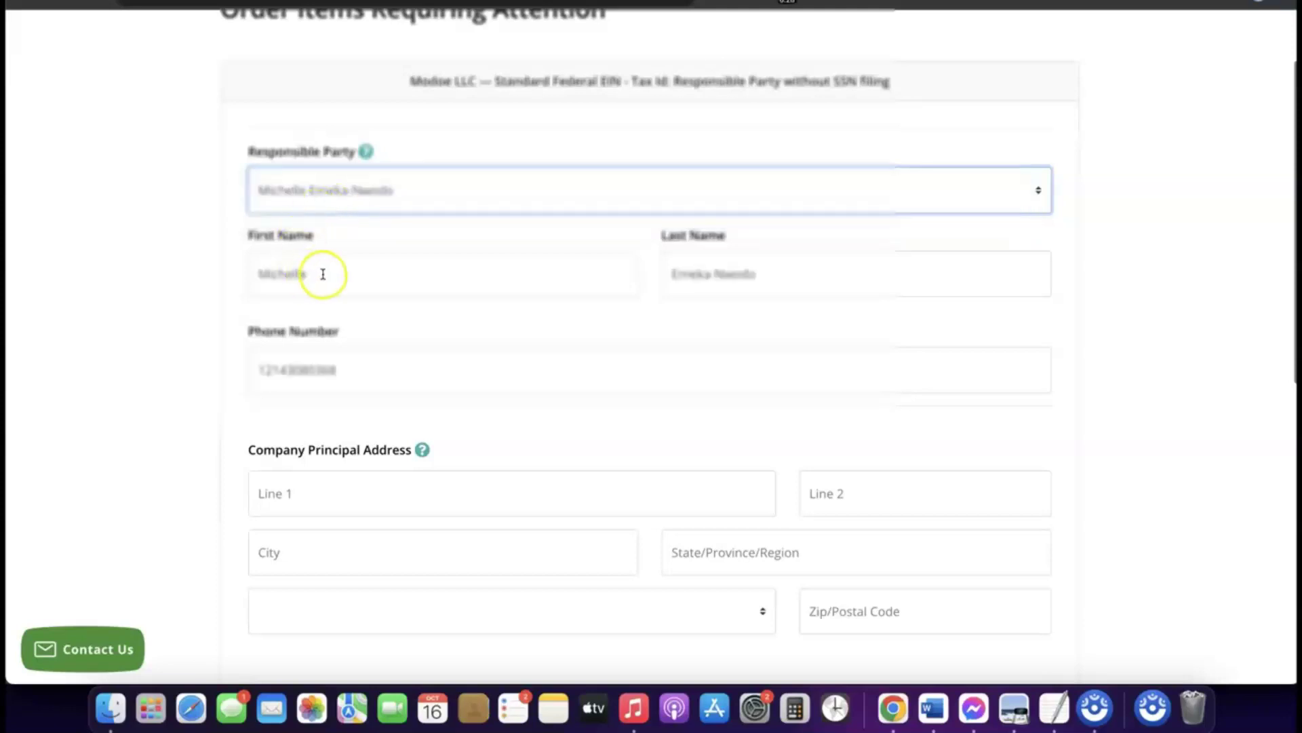
scroll(540, 317, down, 3)
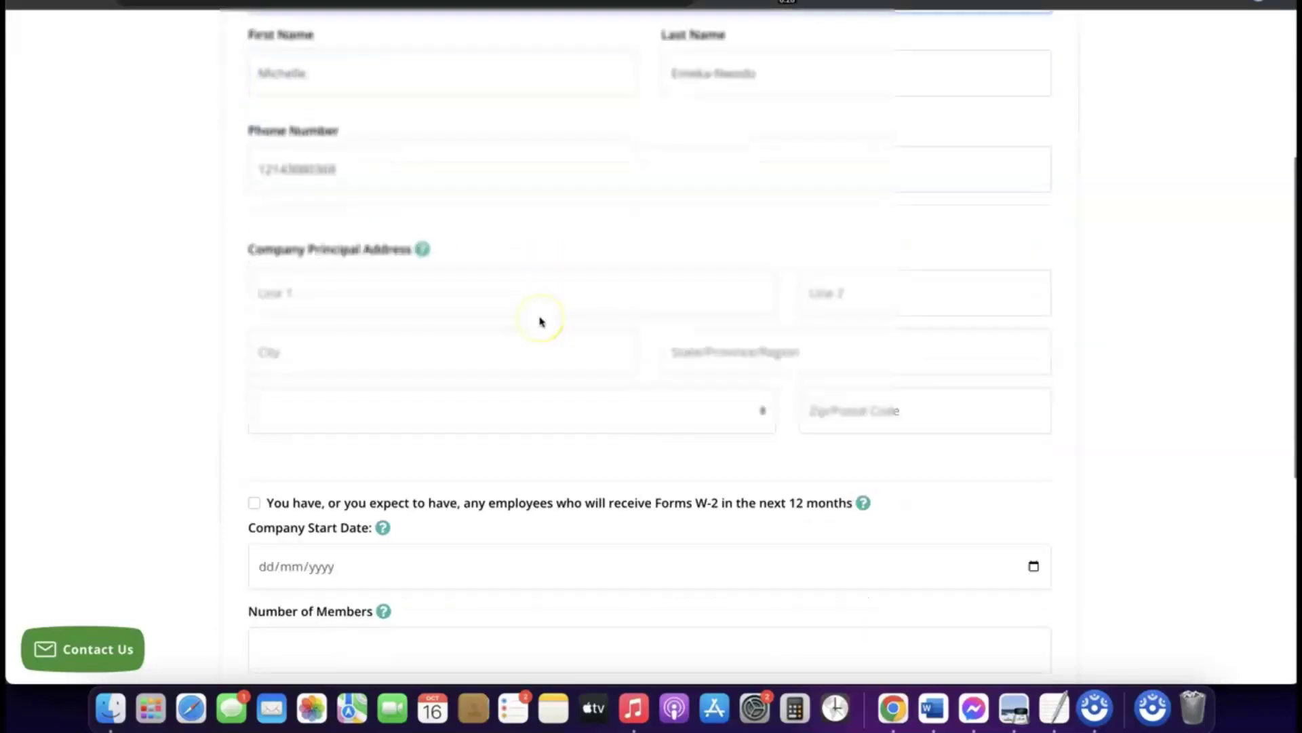
scroll(541, 322, down, 1)
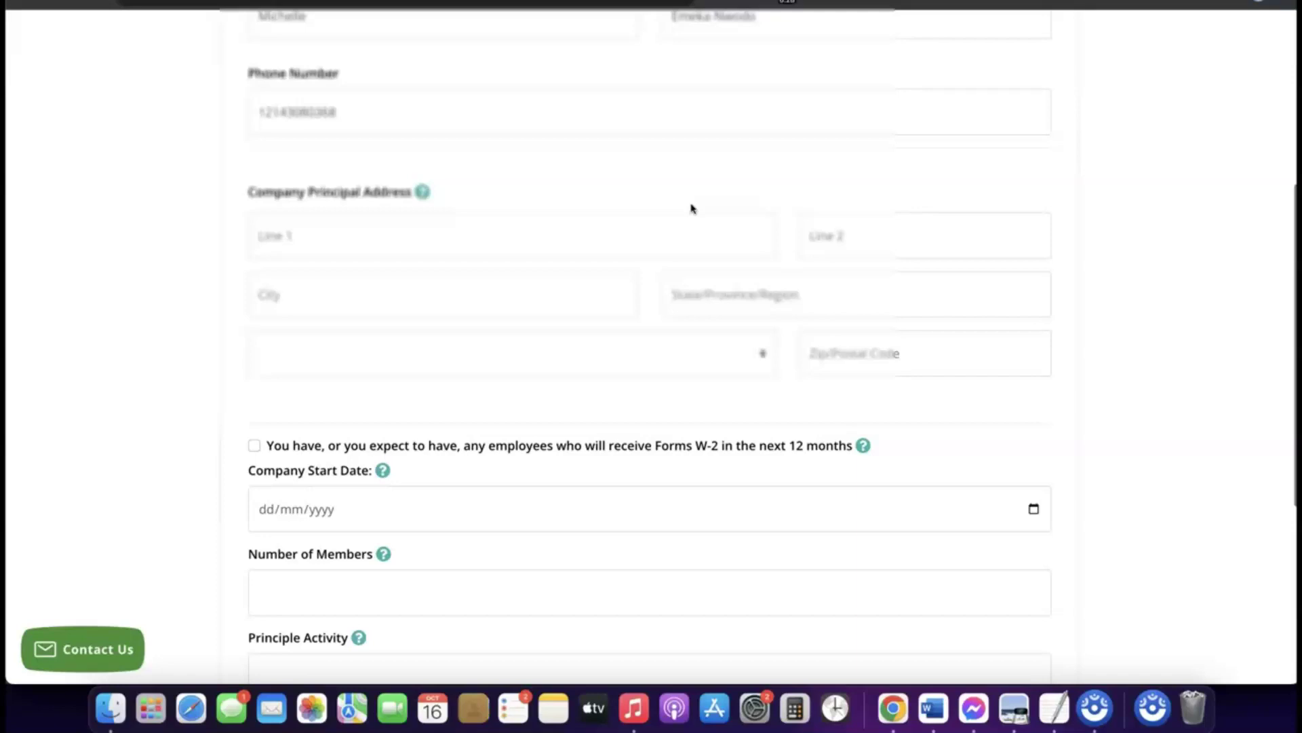
scroll(563, 190, down, 2)
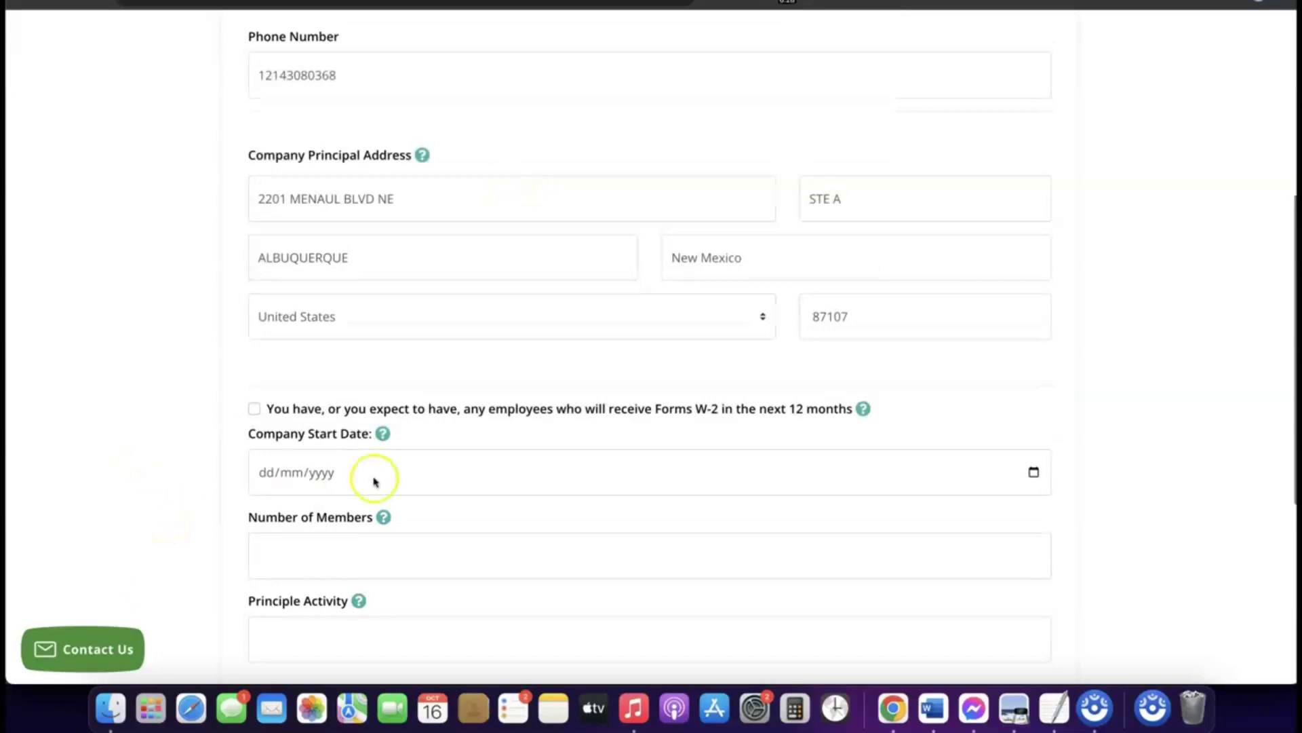
scroll(372, 481, down, 2)
scroll(372, 481, down, 2)
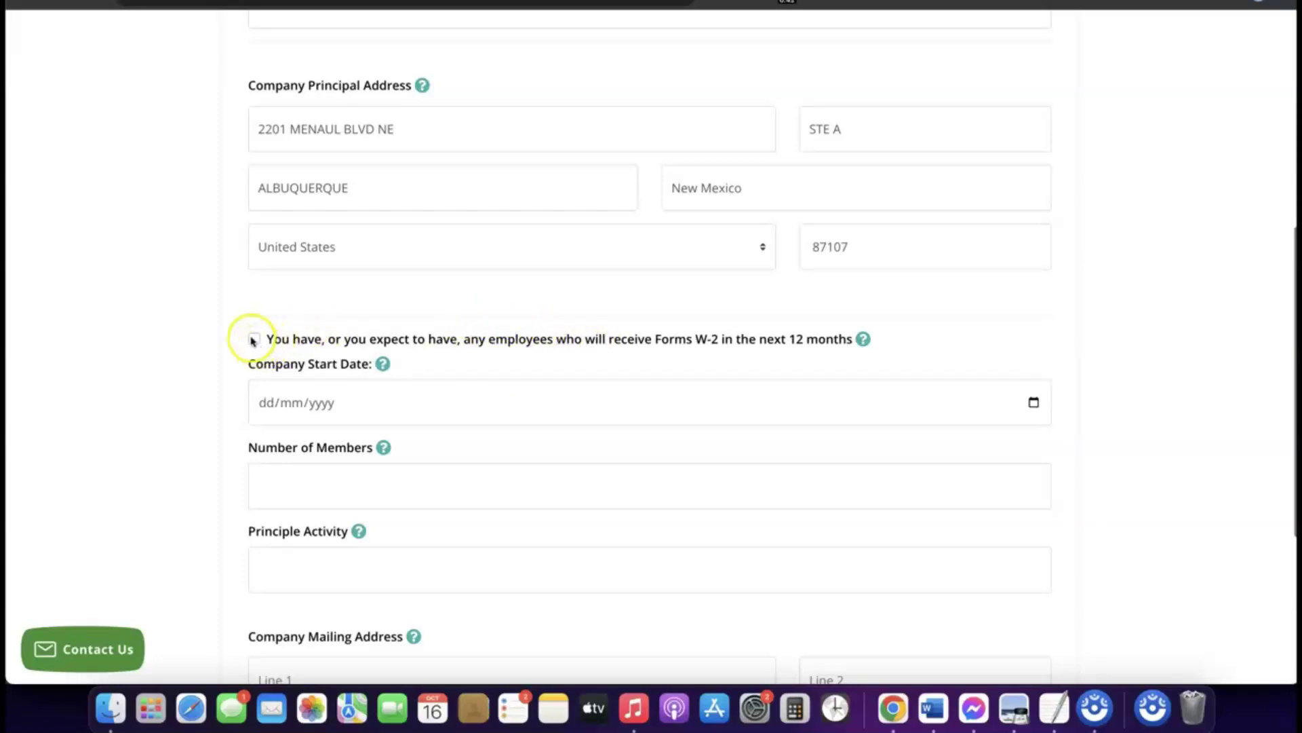
scroll(282, 336, down, 1)
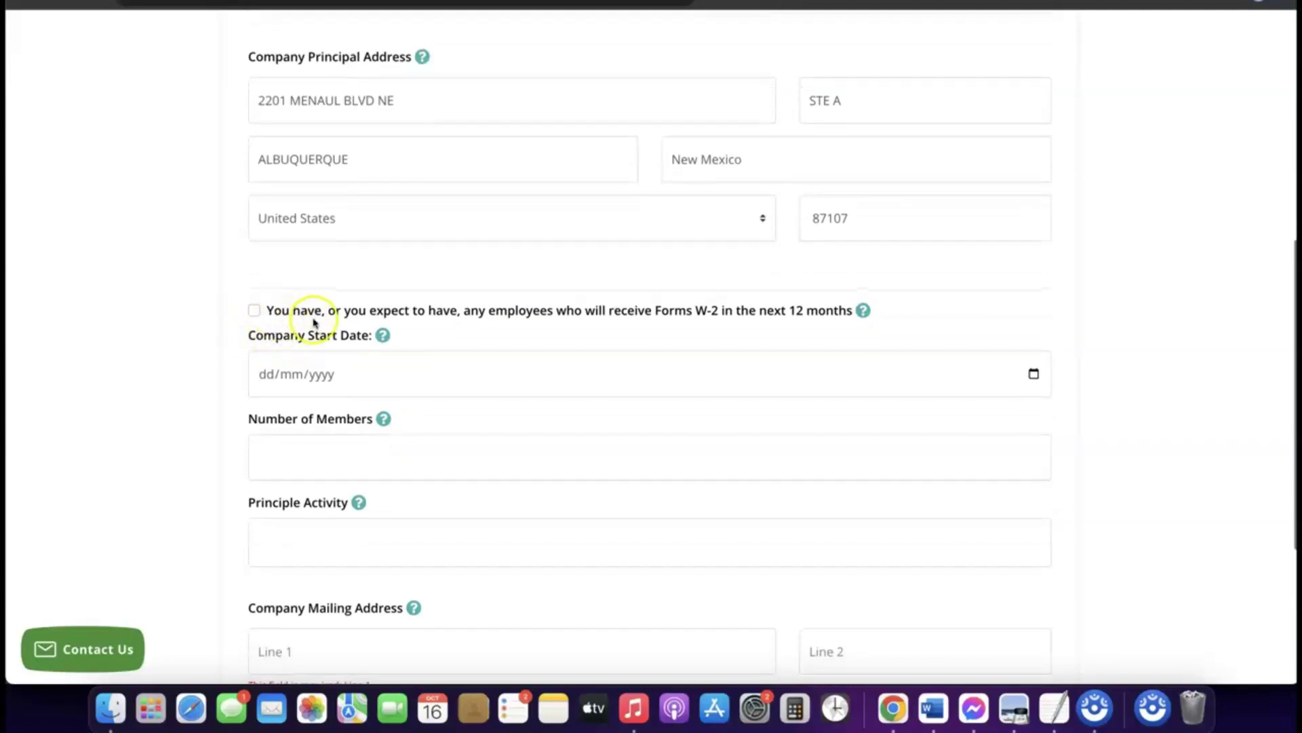
scroll(308, 325, down, 2)
click(316, 333)
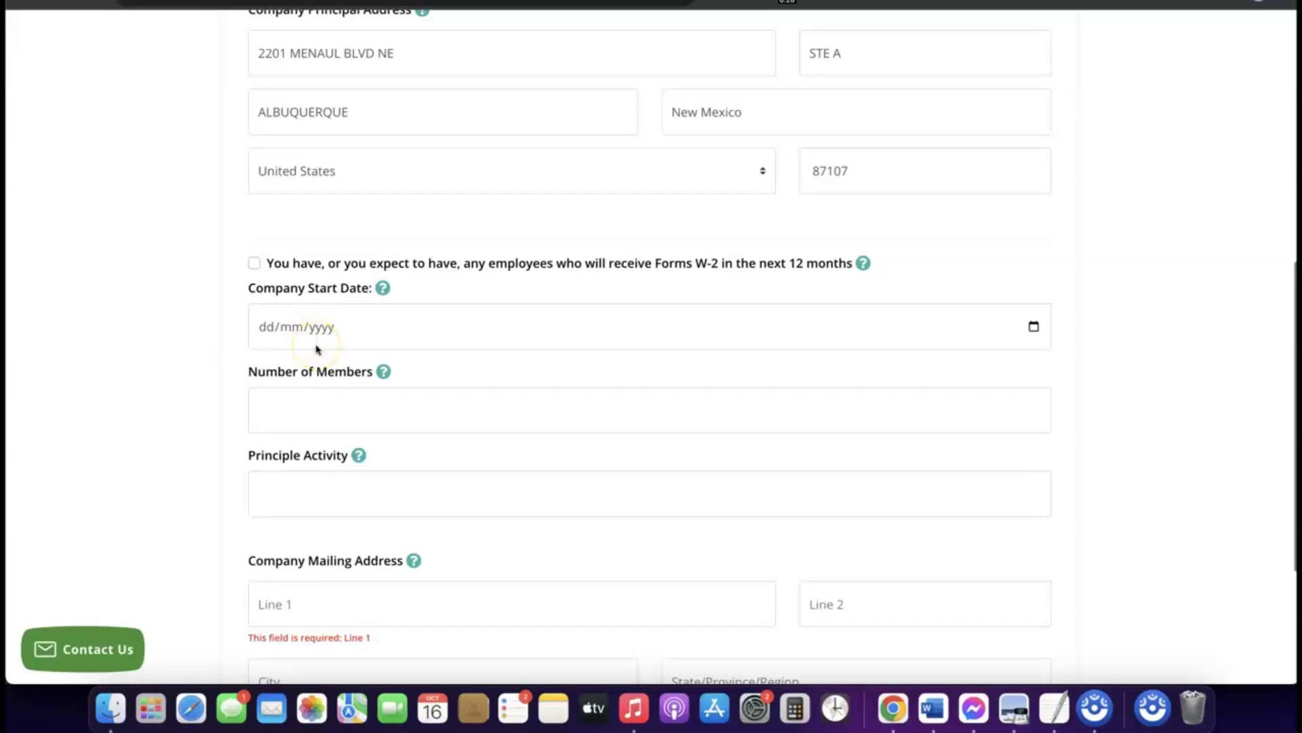
click(309, 327)
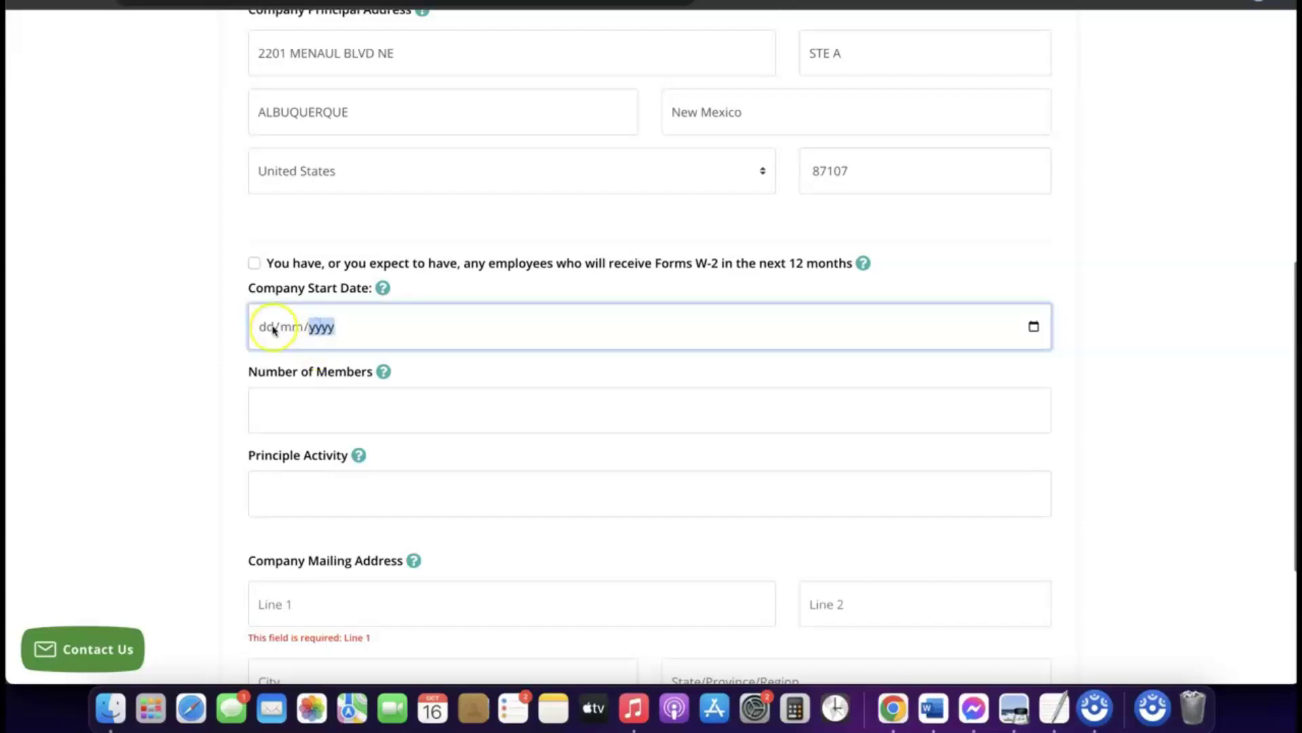
click(383, 288)
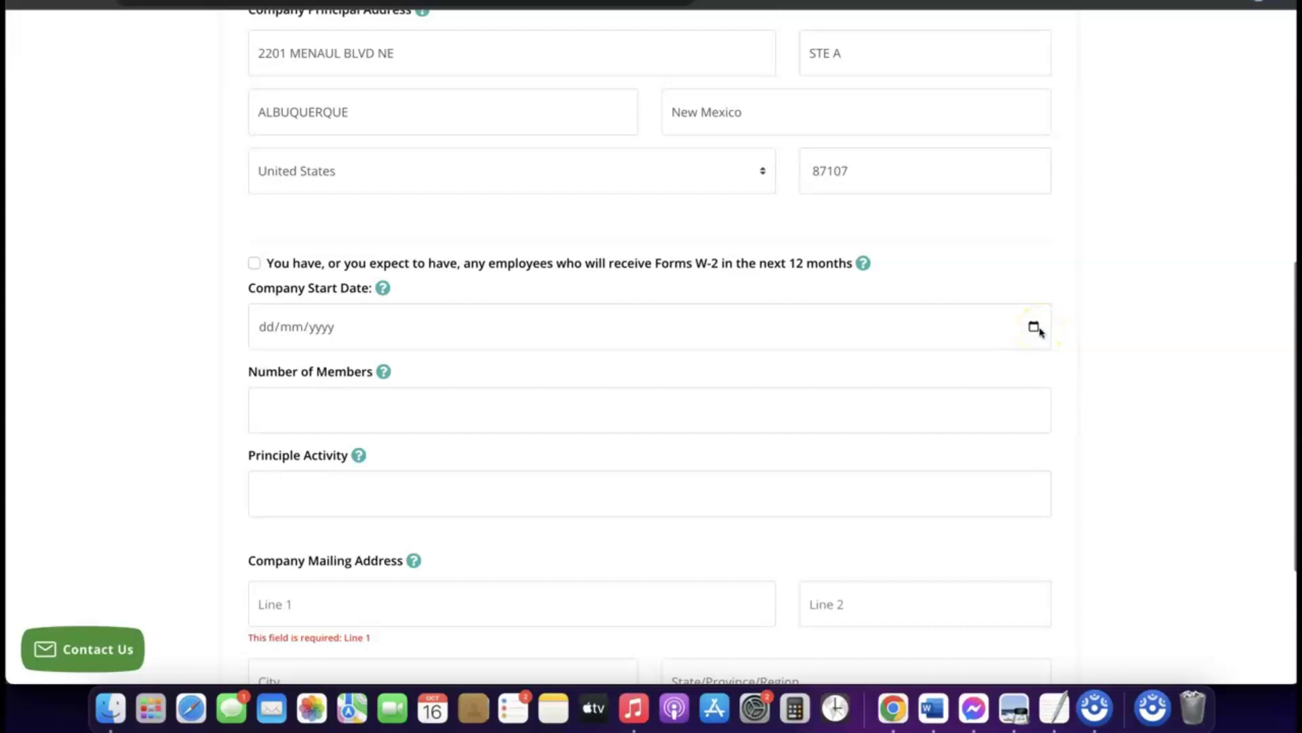
Pick 16/01/2024 as the Company Start Date from the calendar.
click(1035, 328)
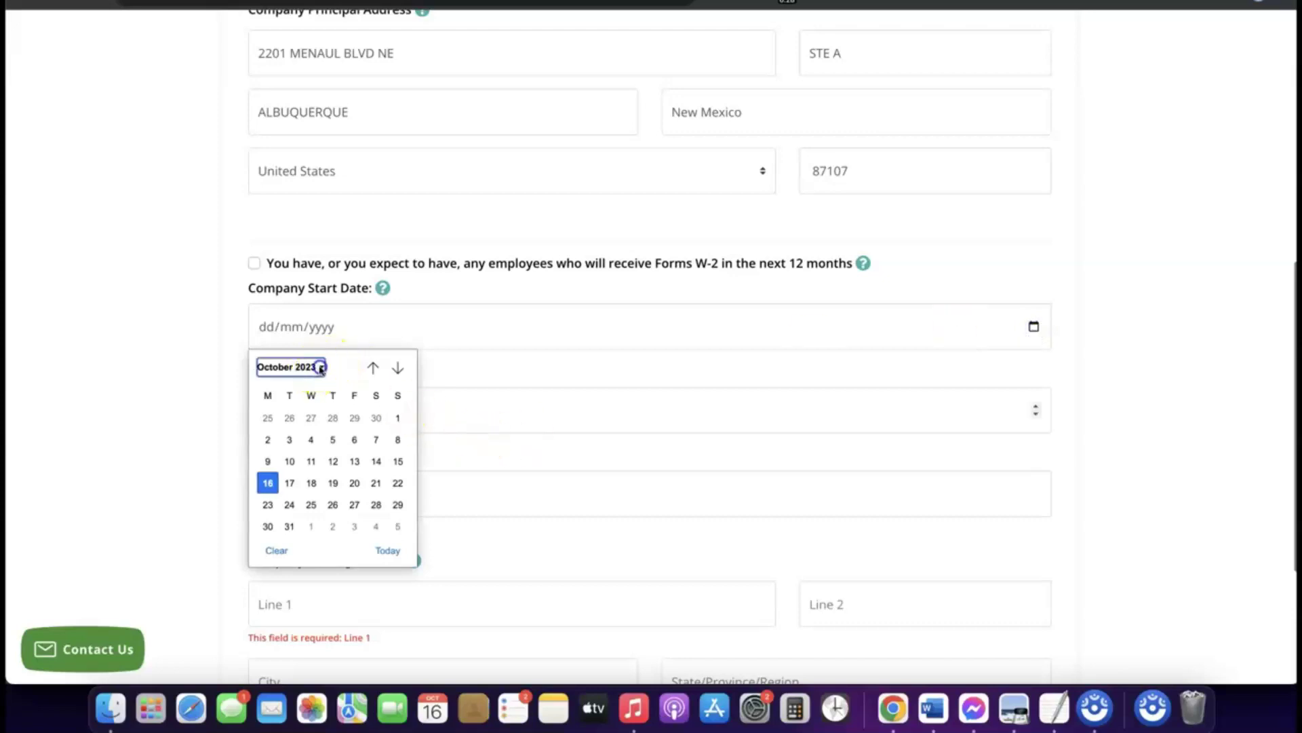
click(317, 366)
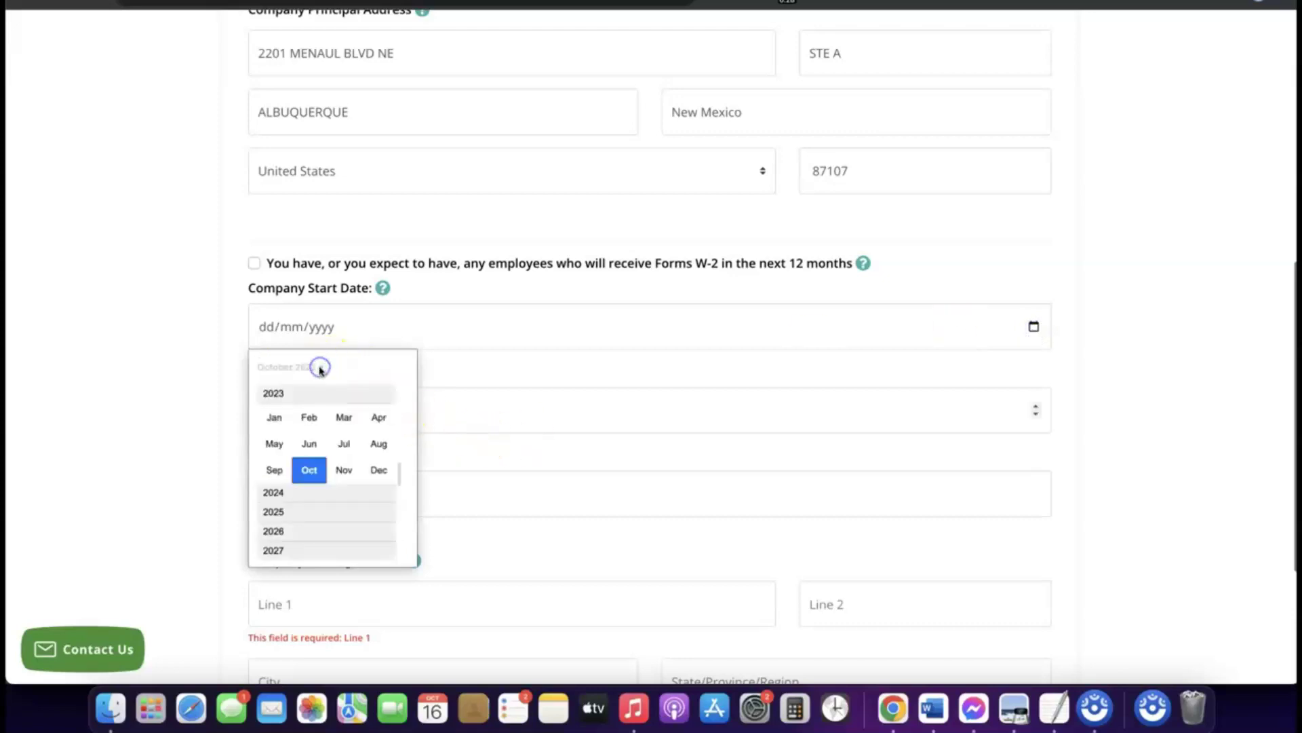
click(286, 492)
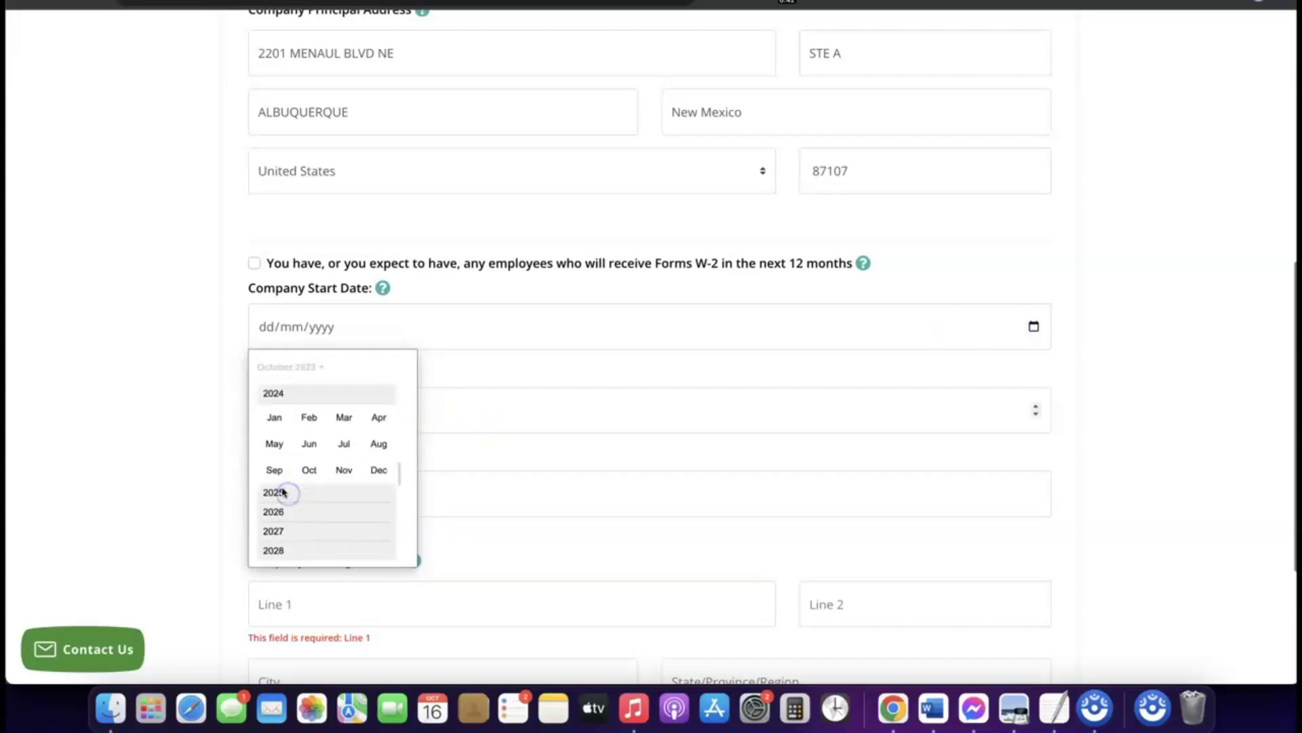
click(274, 417)
click(274, 420)
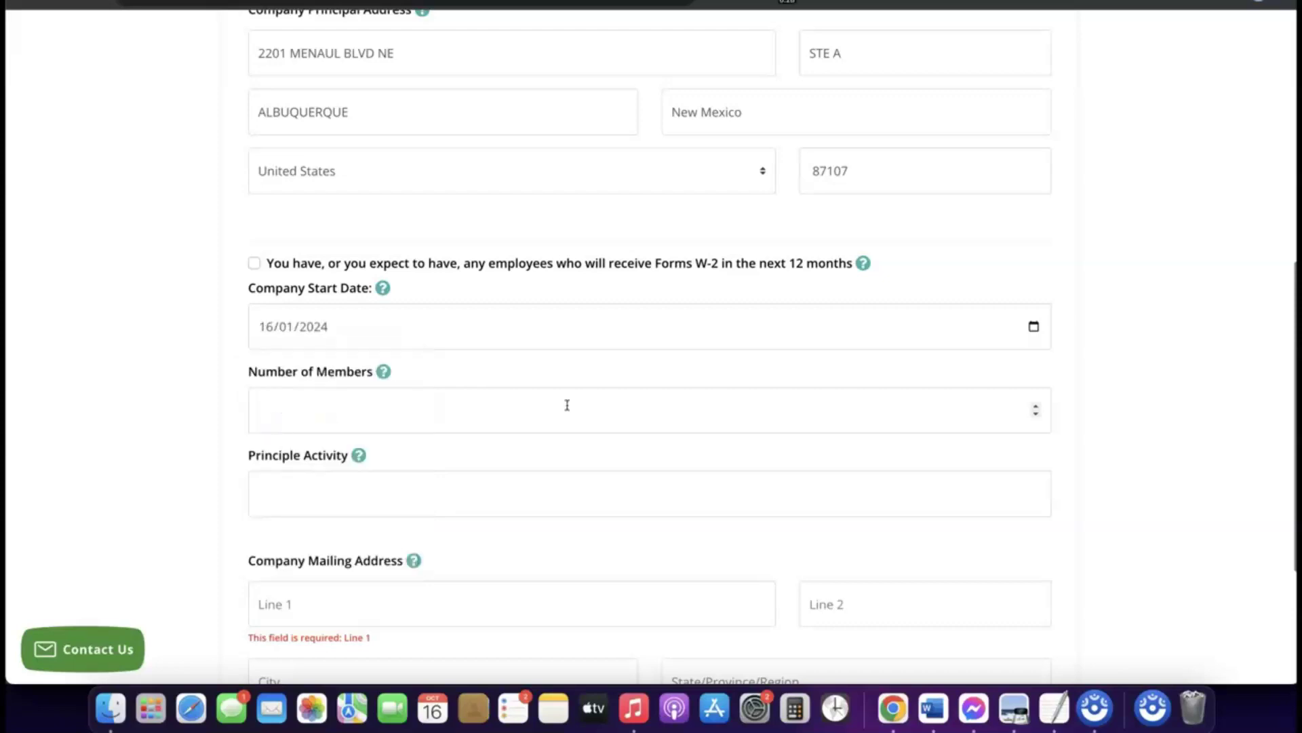
scroll(540, 387, down, 1)
click(542, 388)
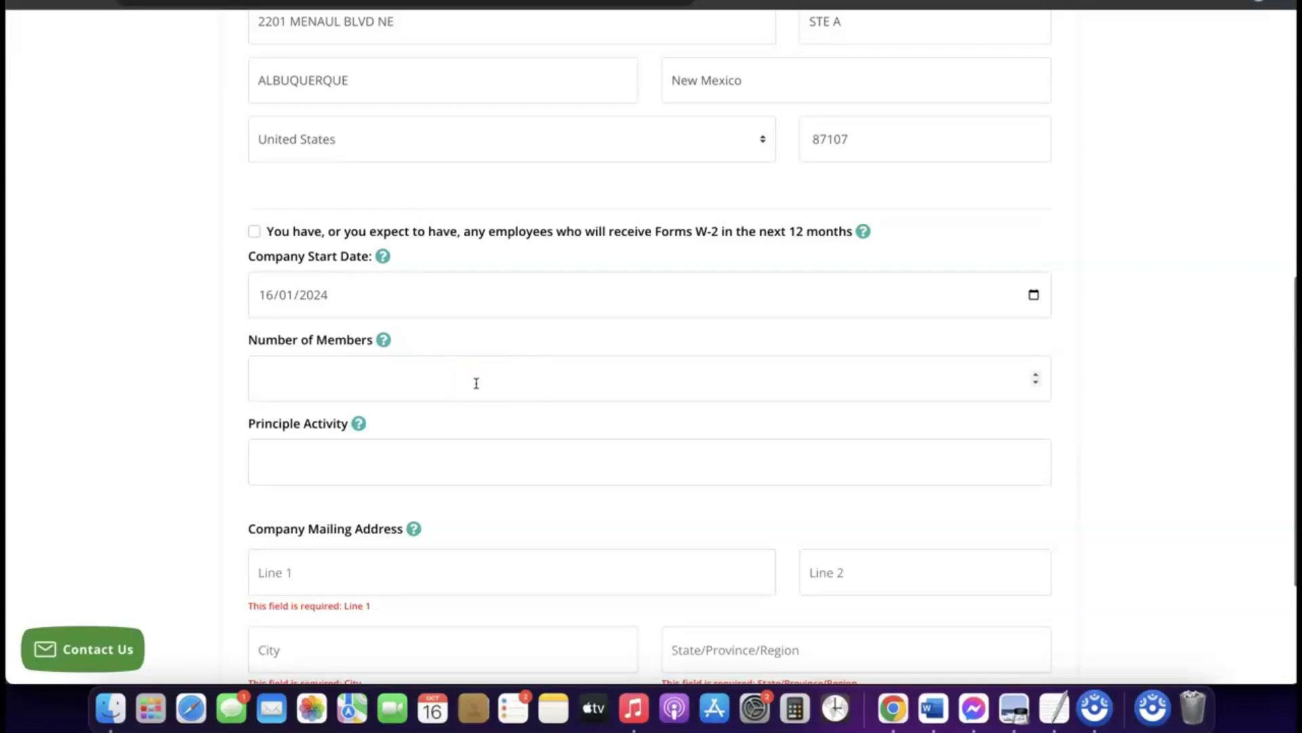
Fill in Number of Members and enter 'eCommerce' as the Principle Activity.
click(450, 377)
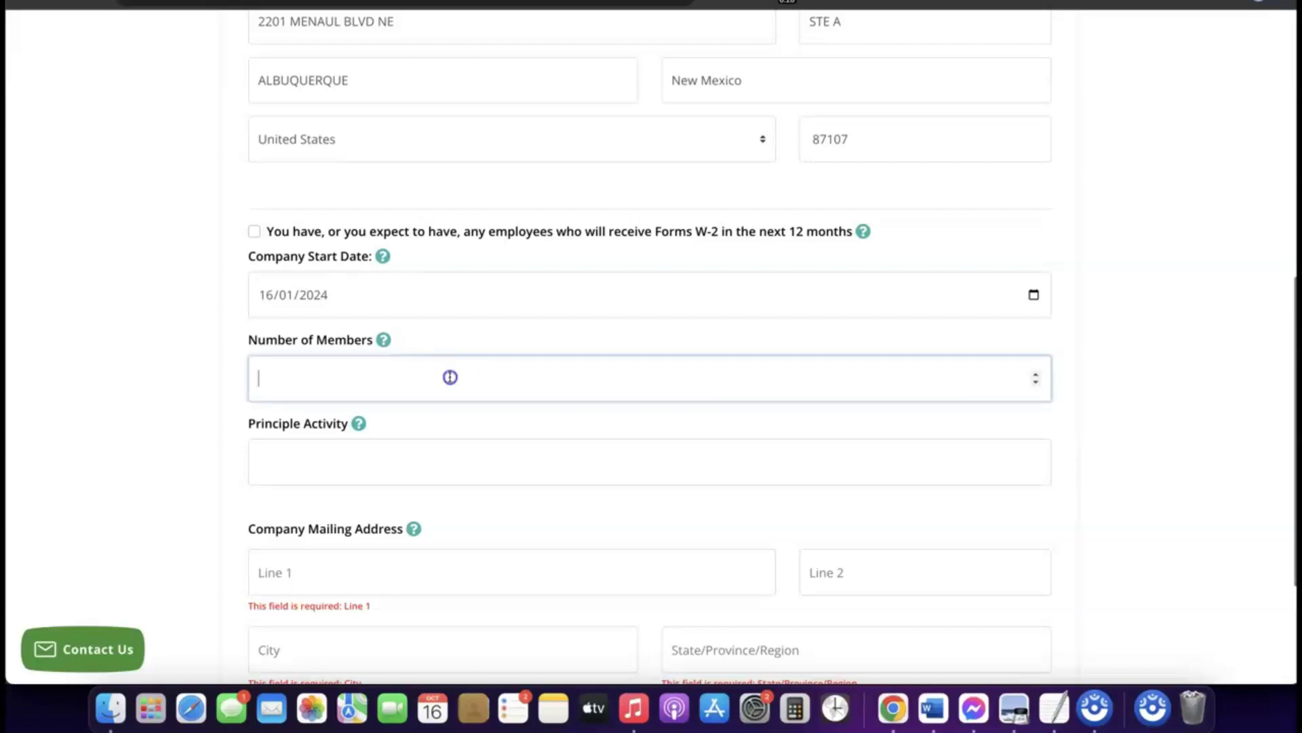
text(2)
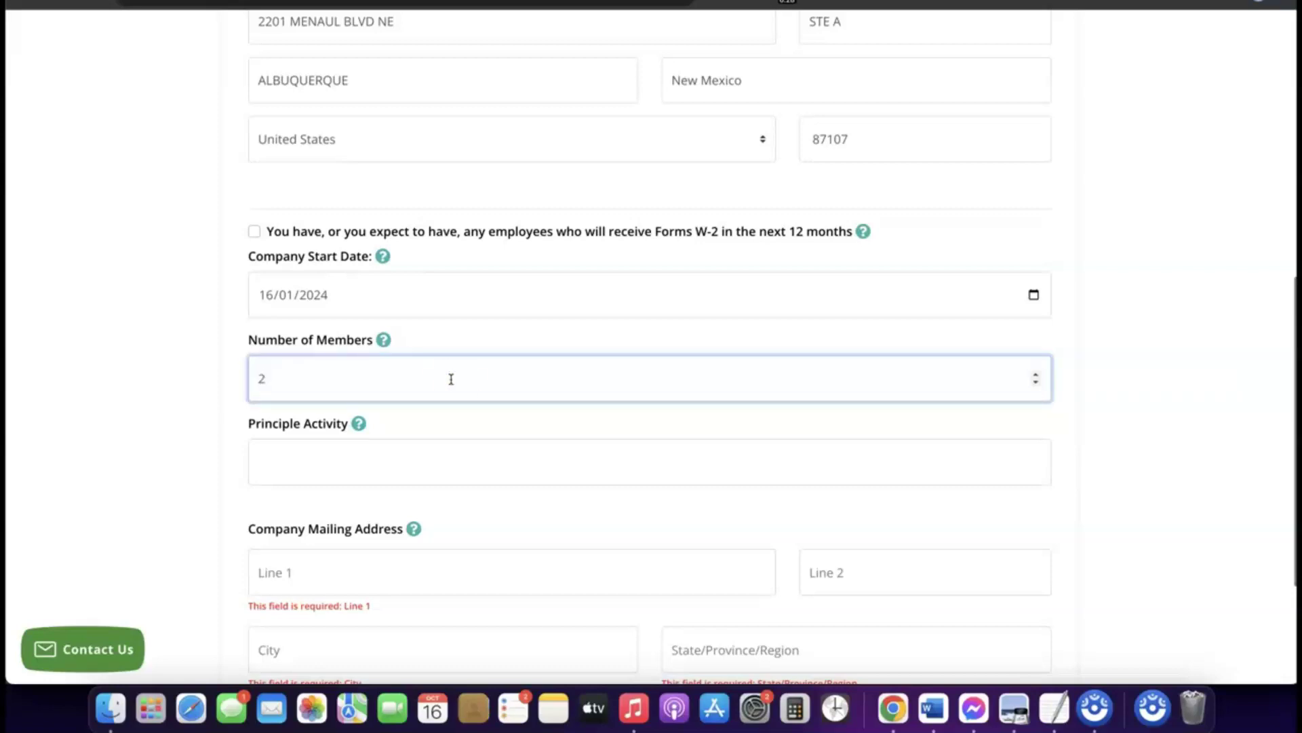
scroll(451, 378, down, 3)
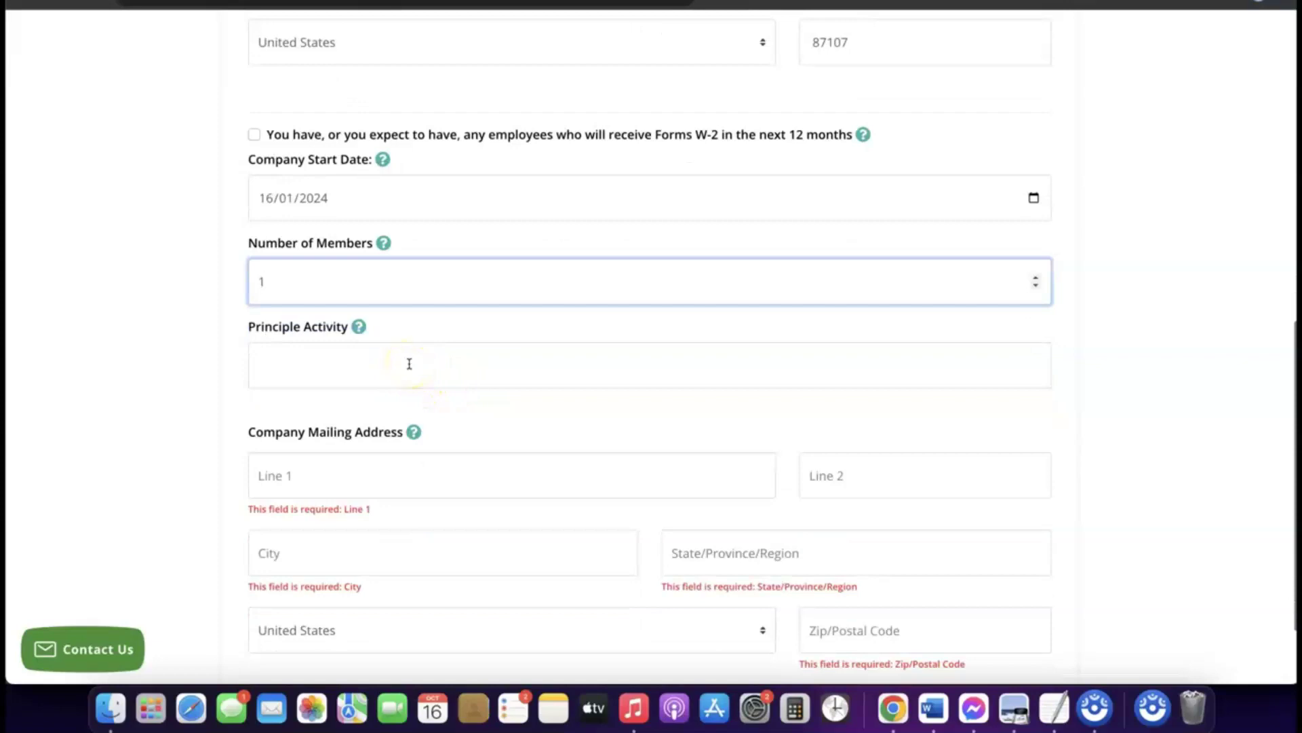
click(407, 359)
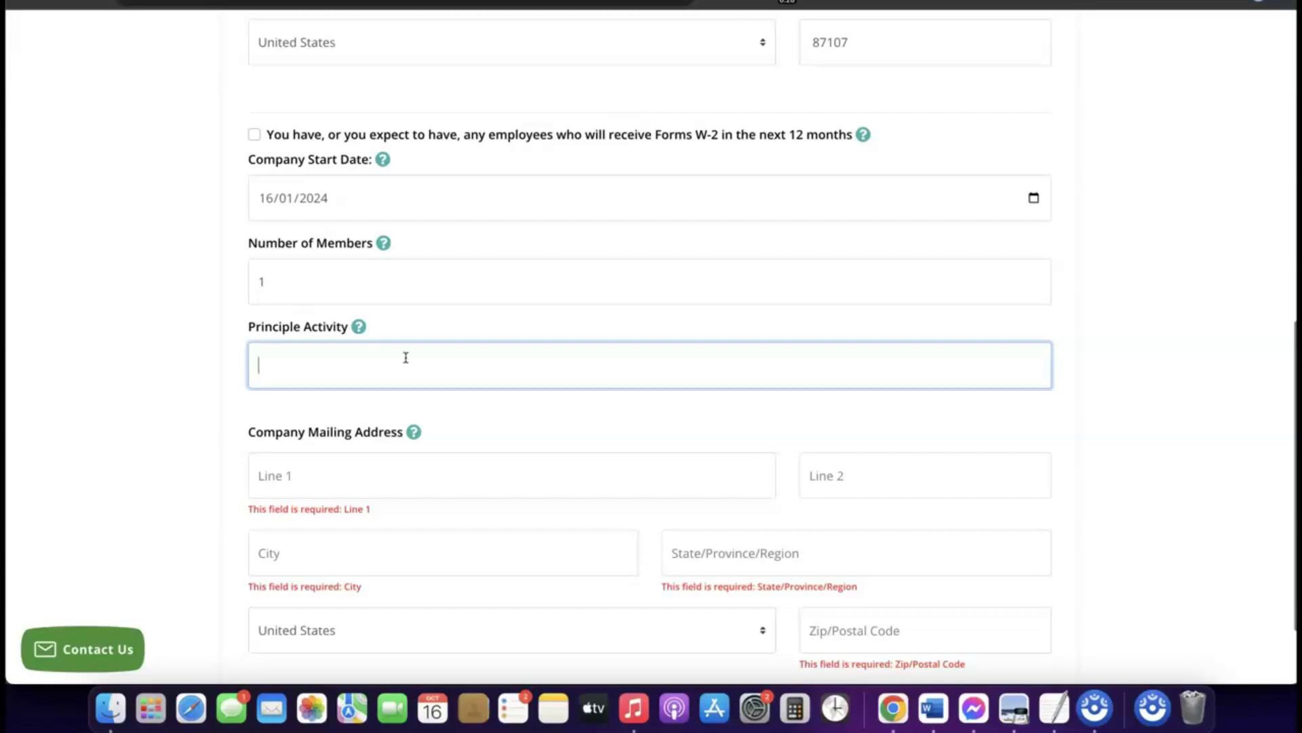
text(eCommerce)
scroll(344, 326, up, 1)
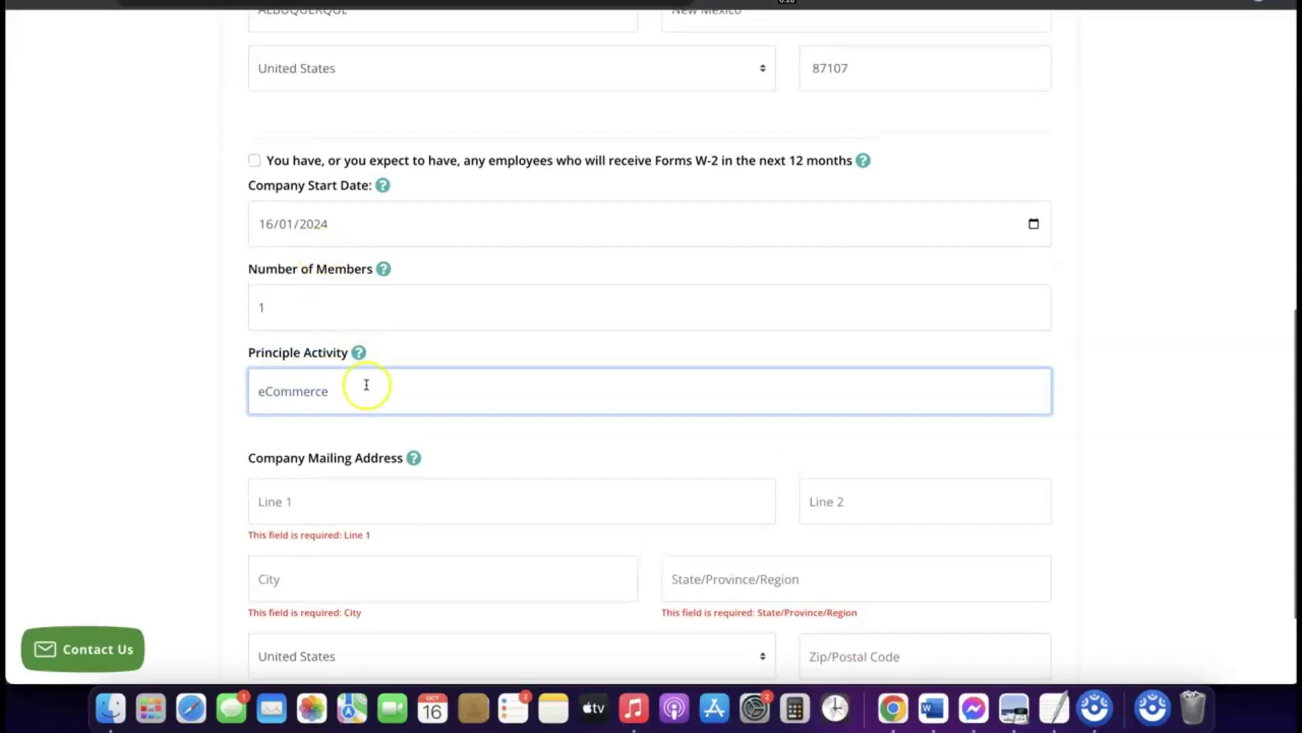
scroll(366, 384, down, 5)
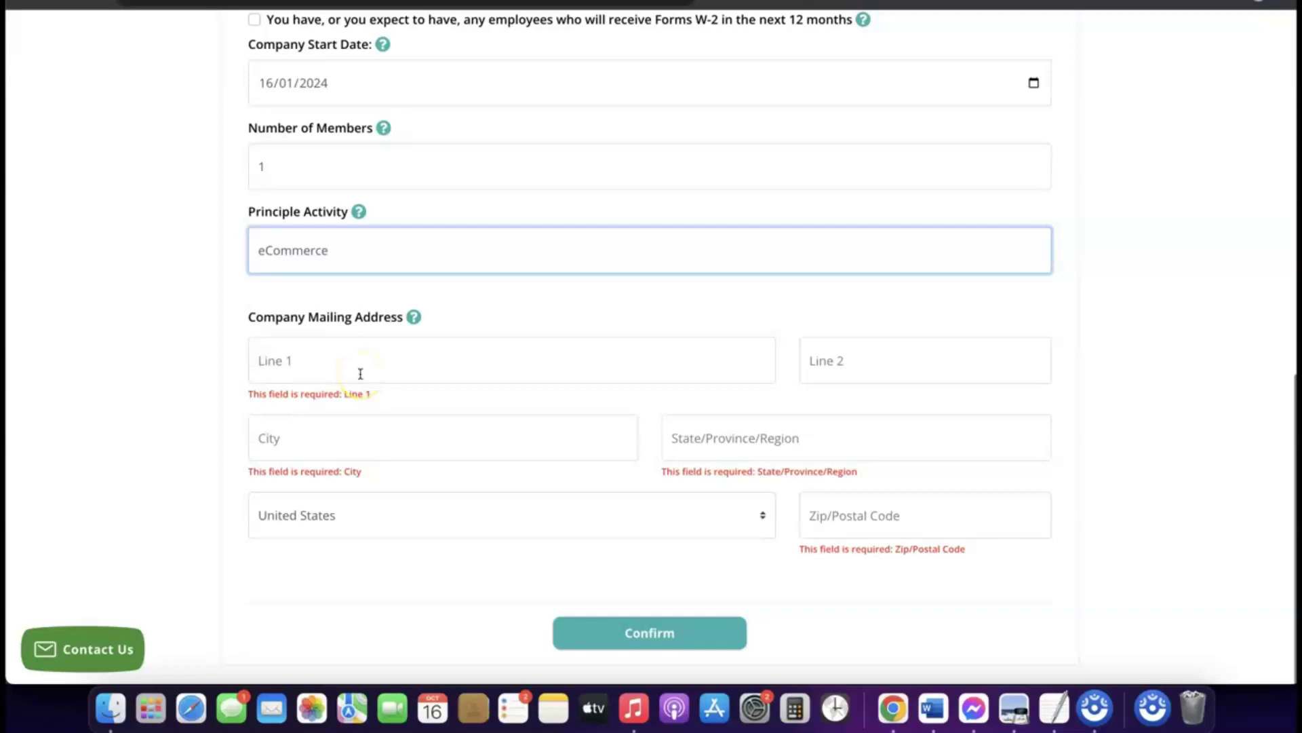
scroll(360, 374, up, 7)
scroll(360, 374, down, 7)
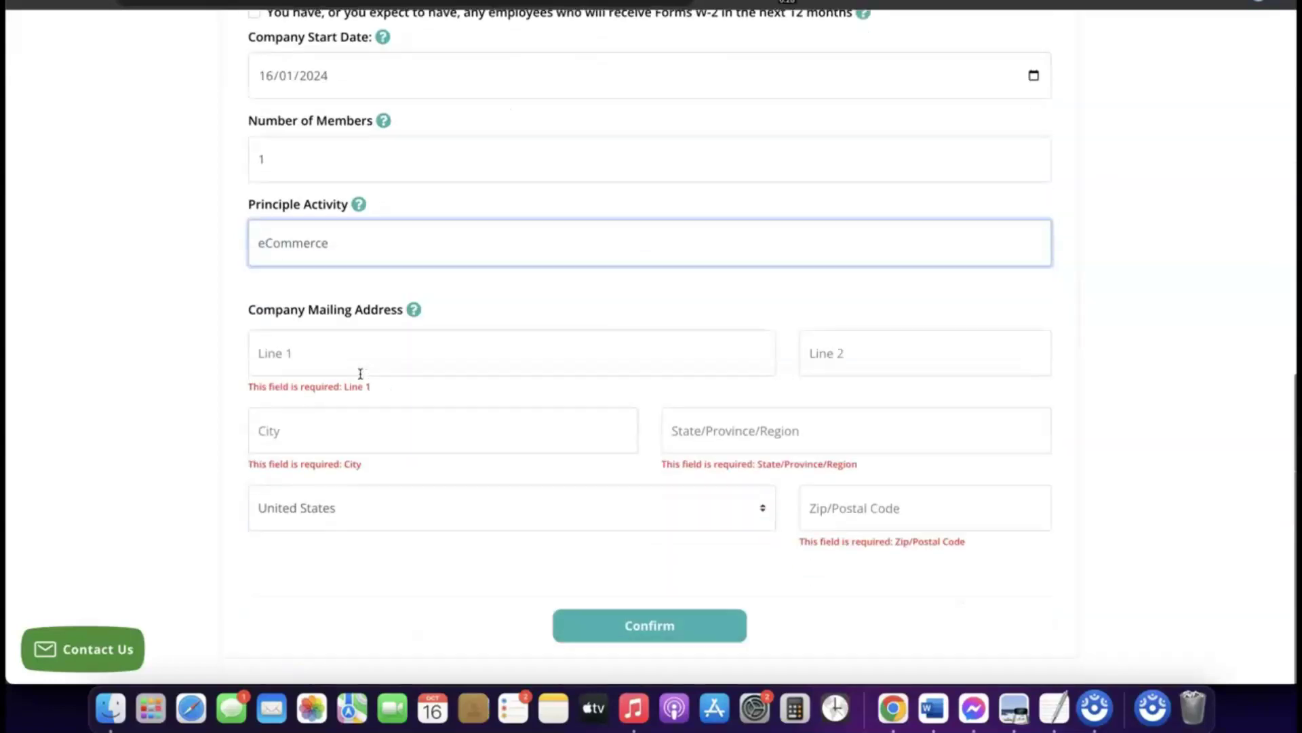
scroll(360, 380, up, 5)
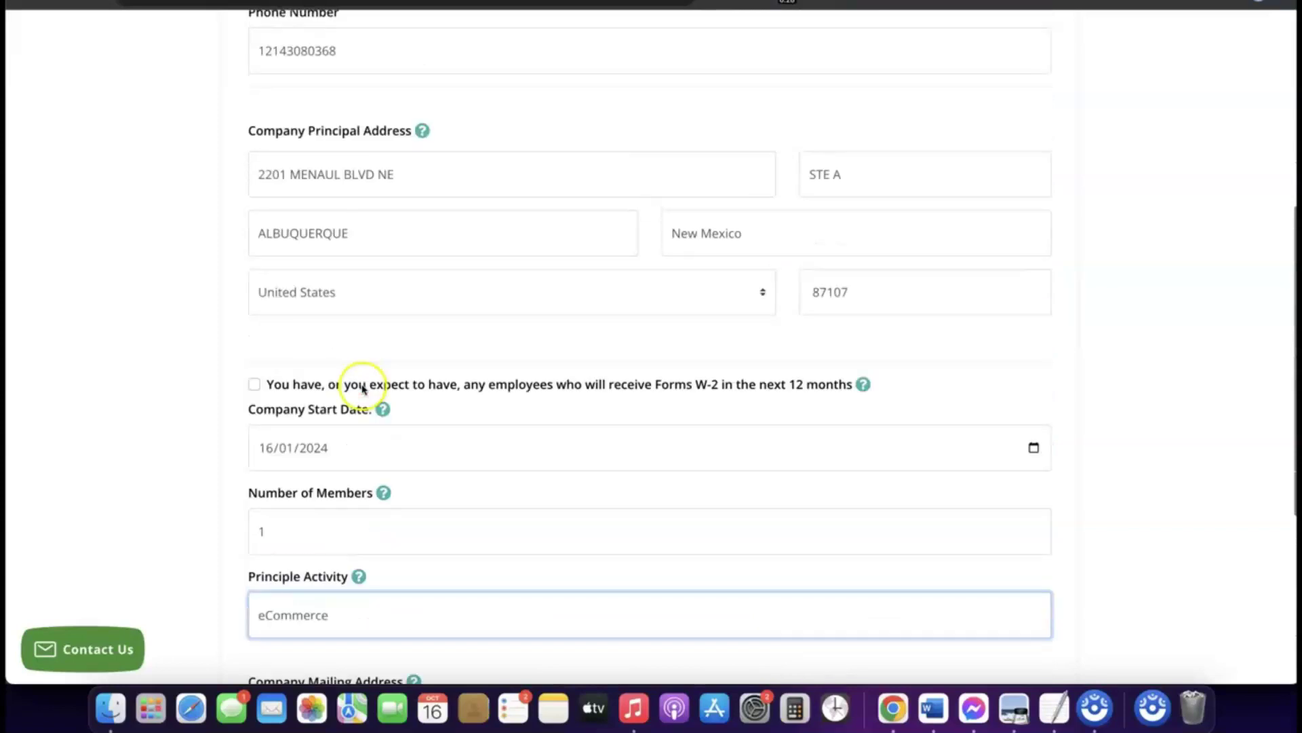
scroll(363, 387, up, 1)
Copy the principal street address and autofill the Company Mailing Address fields through the zip.
triple_click(360, 175)
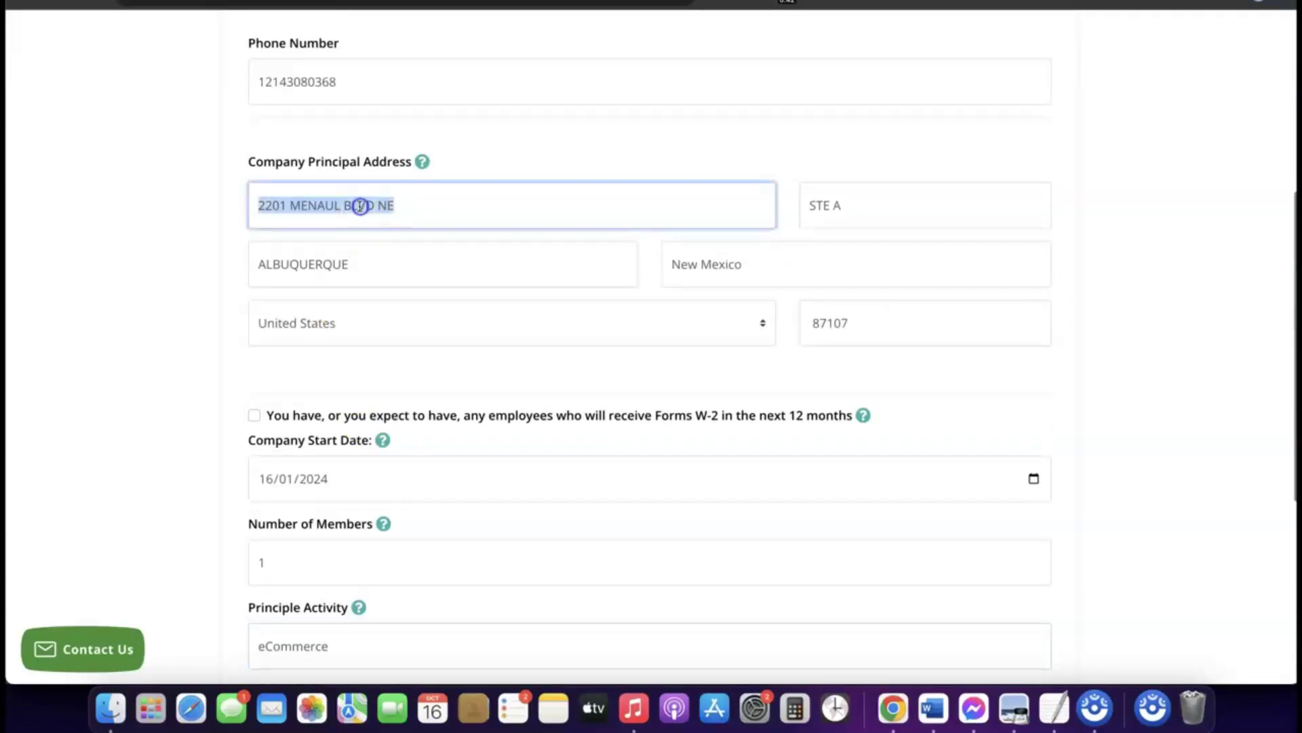
right_click(360, 206)
click(401, 323)
scroll(401, 331, down, 2)
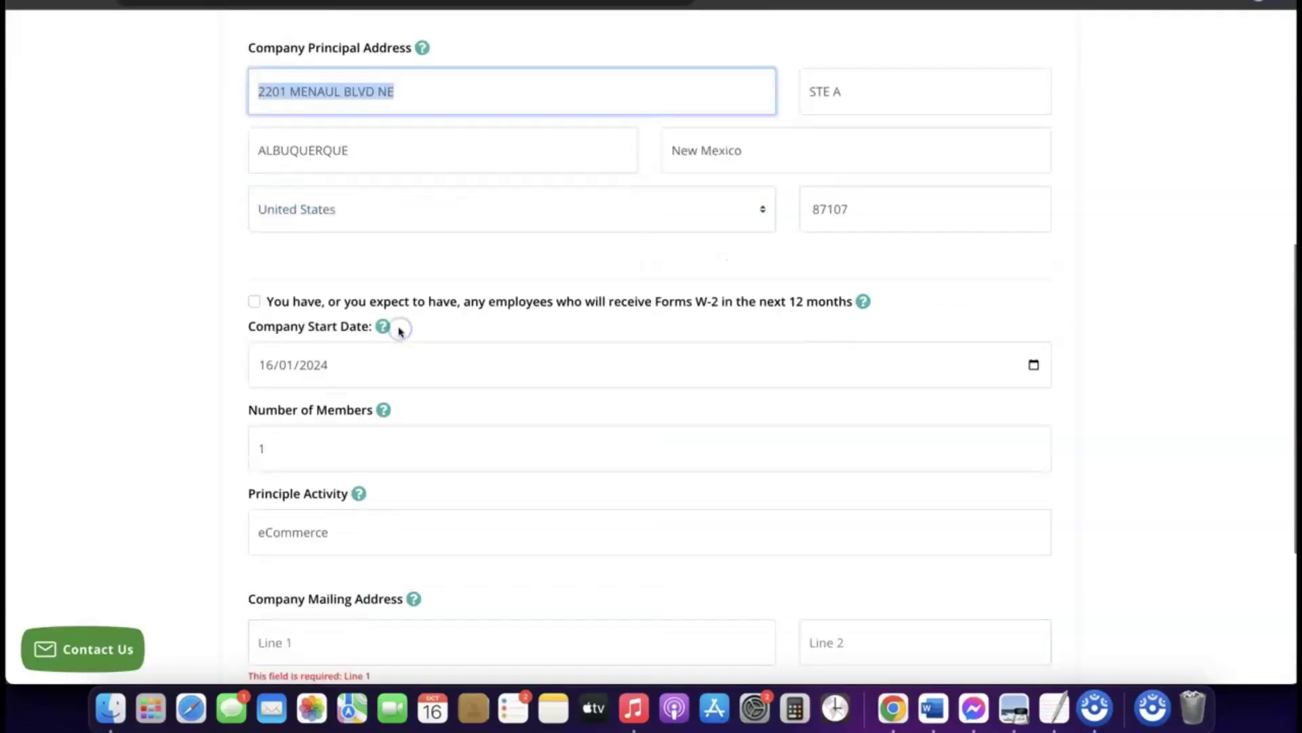
scroll(401, 330, down, 4)
click(336, 358)
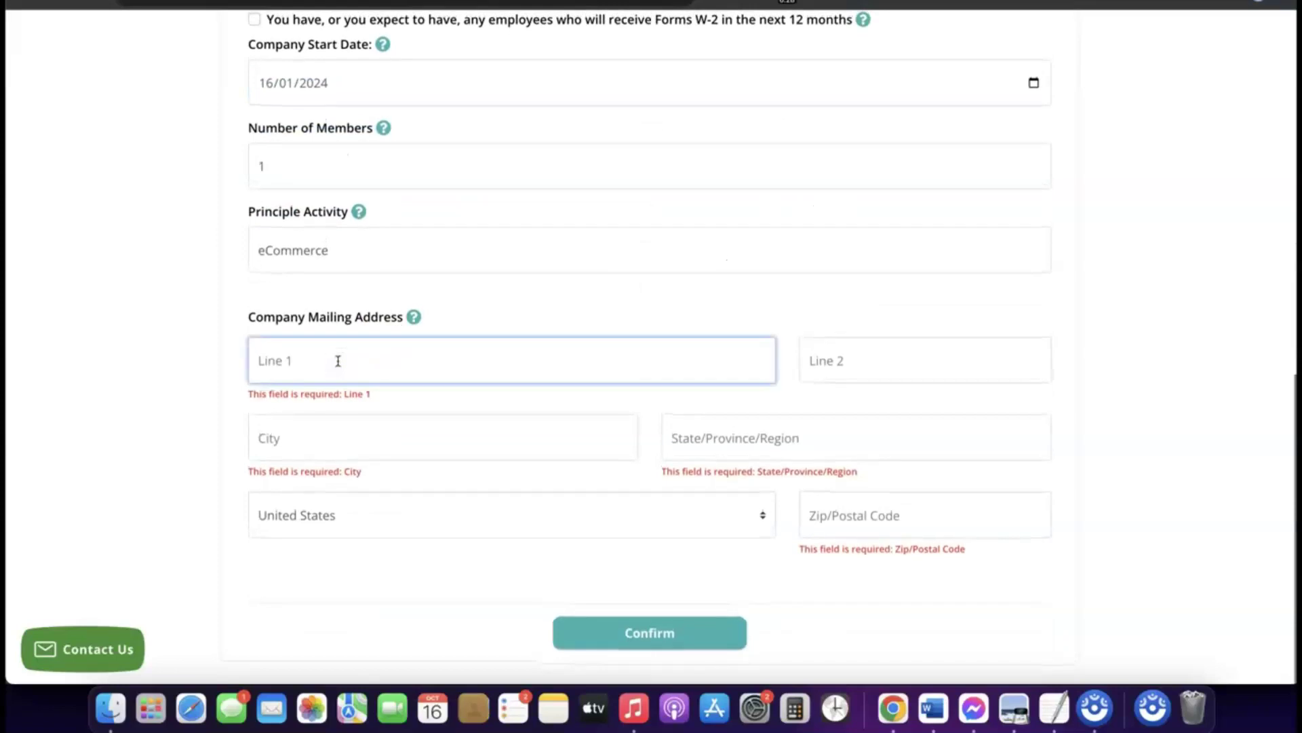
click(340, 438)
click(881, 516)
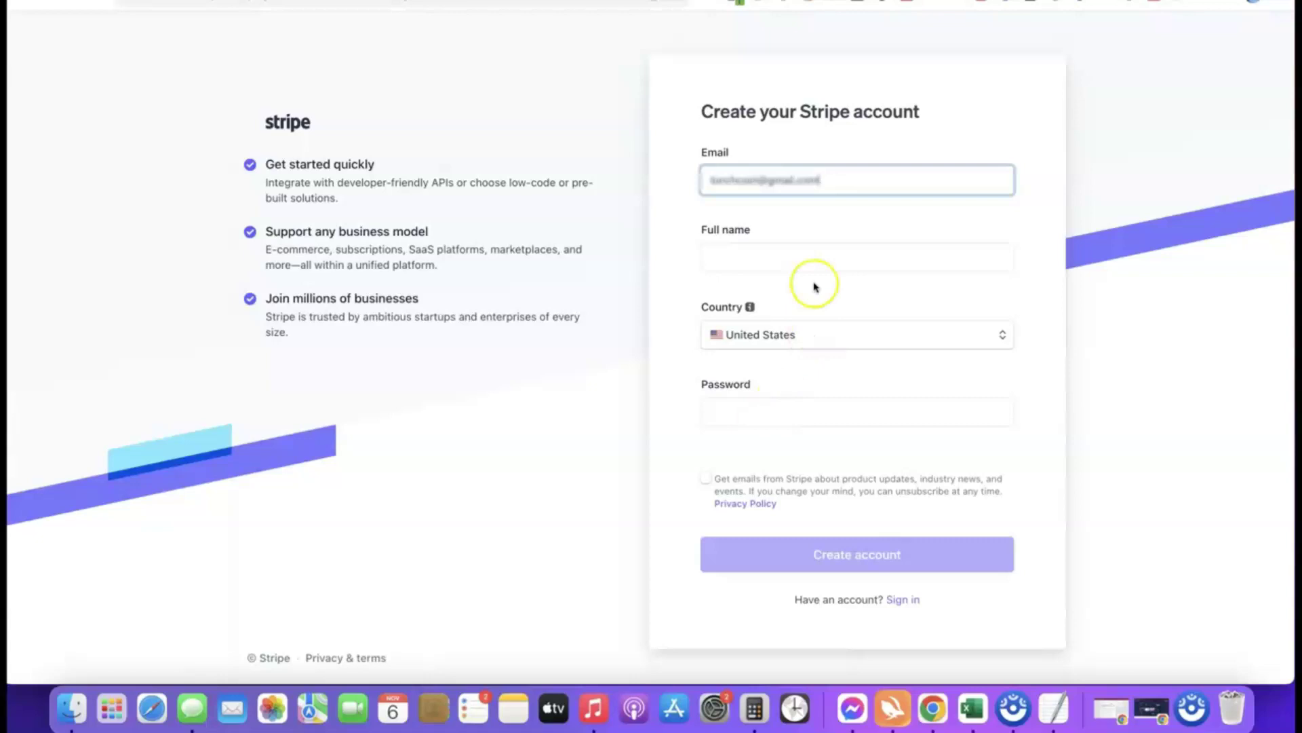
Sign in to the existing Stripe account with saved credentials and open the business accounts list.
click(950, 5)
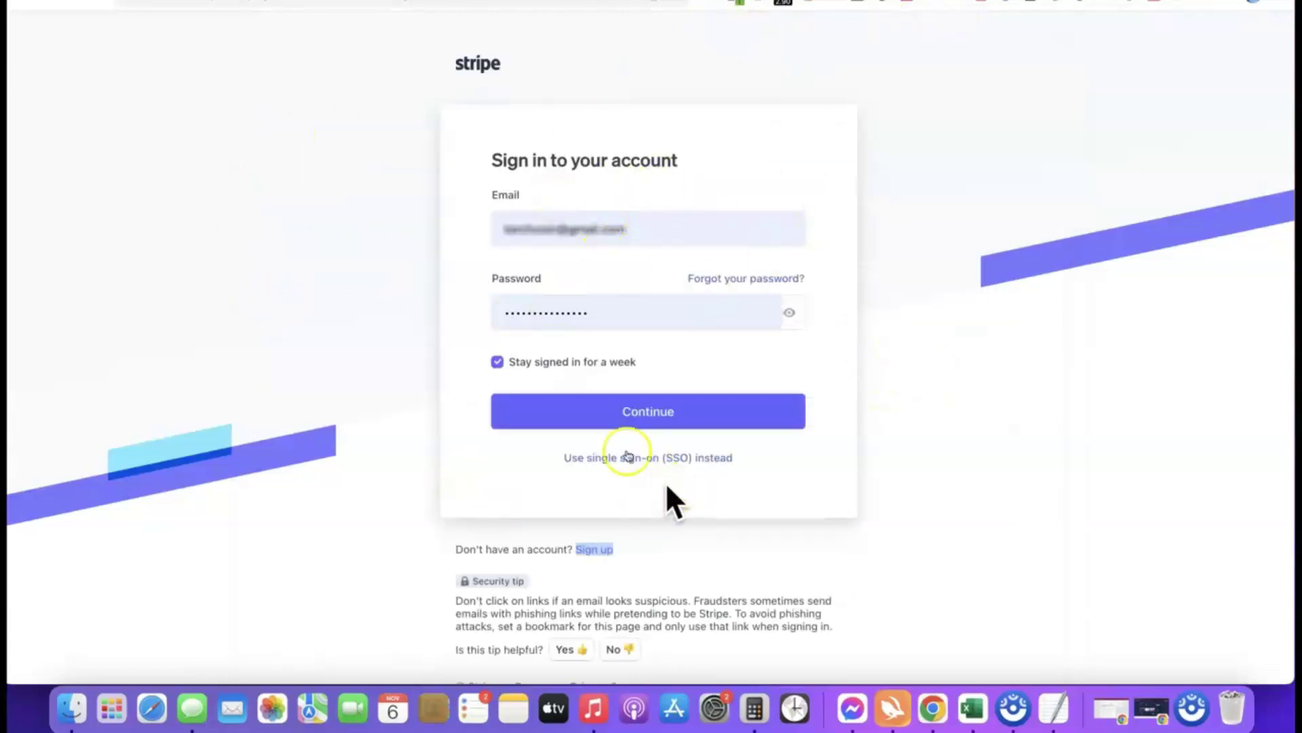
click(625, 415)
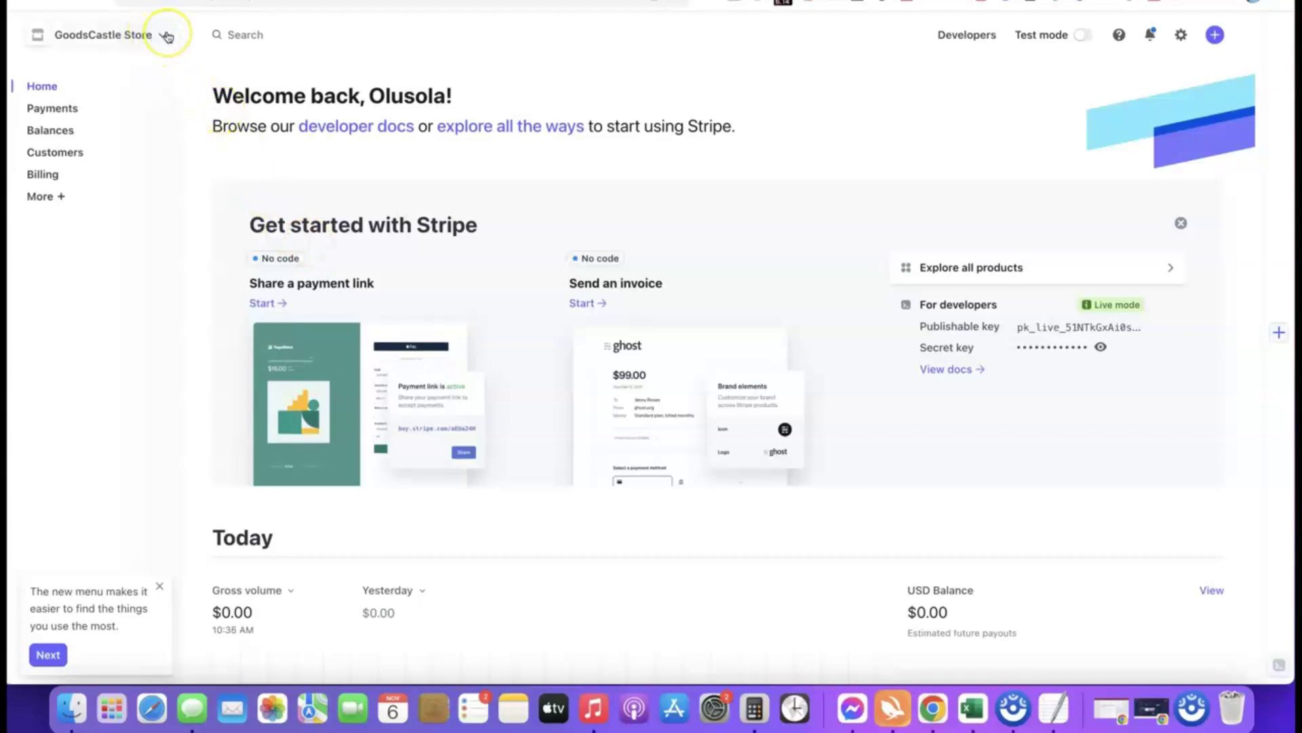
click(167, 36)
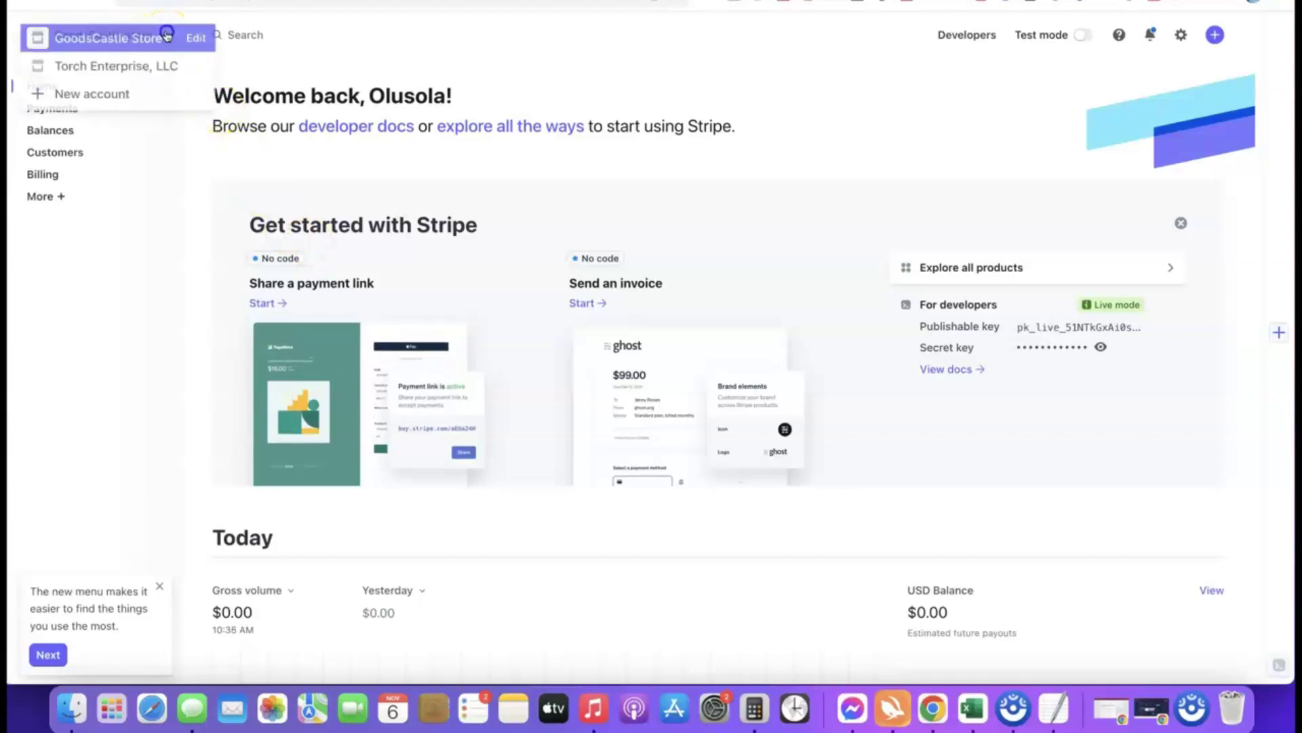
Create a new United States business account named 'Affiliate Blueprint'.
click(104, 102)
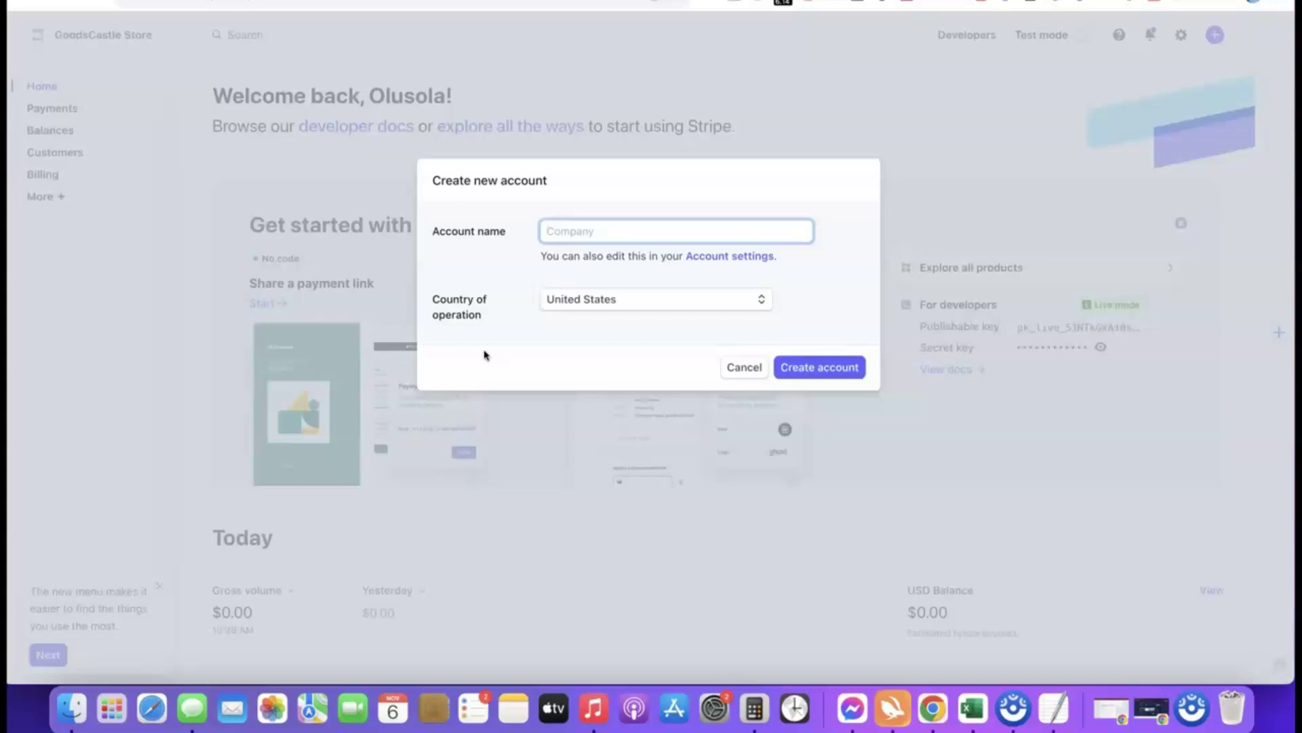
click(577, 239)
text(Affiliate Blueprint)
click(537, 267)
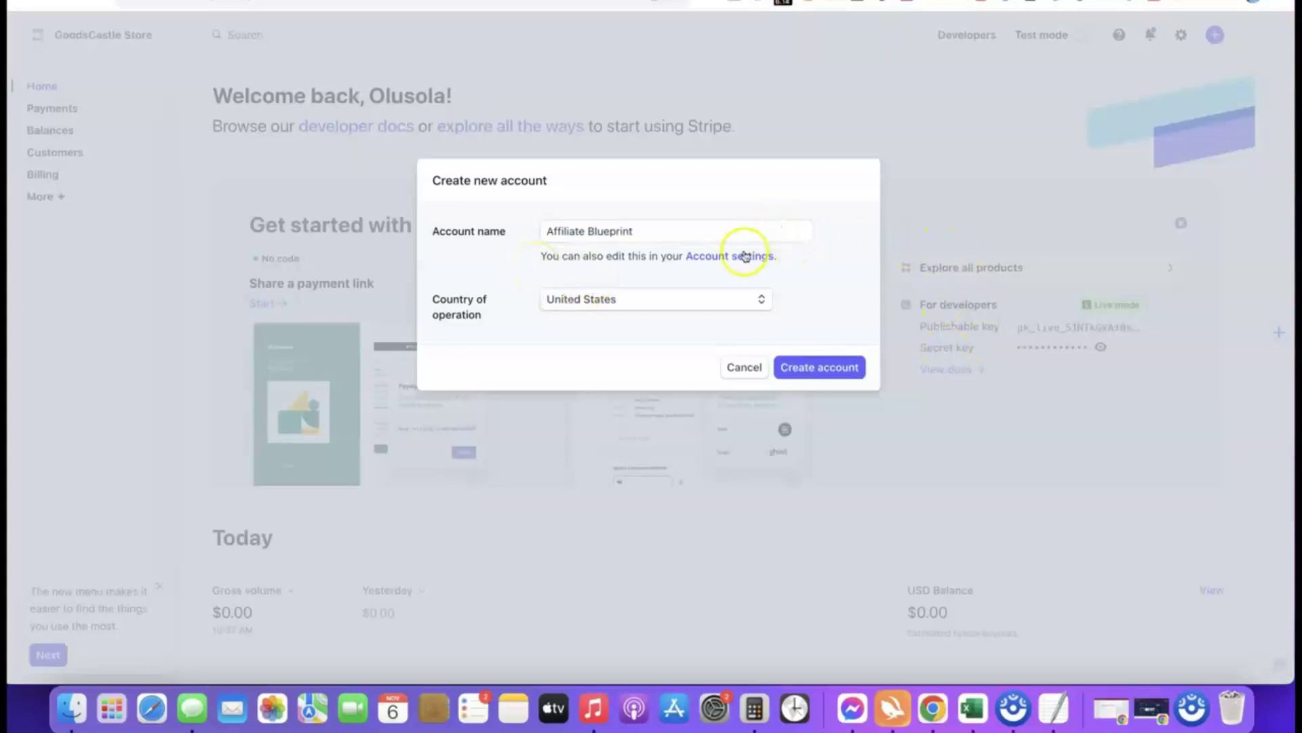
click(813, 369)
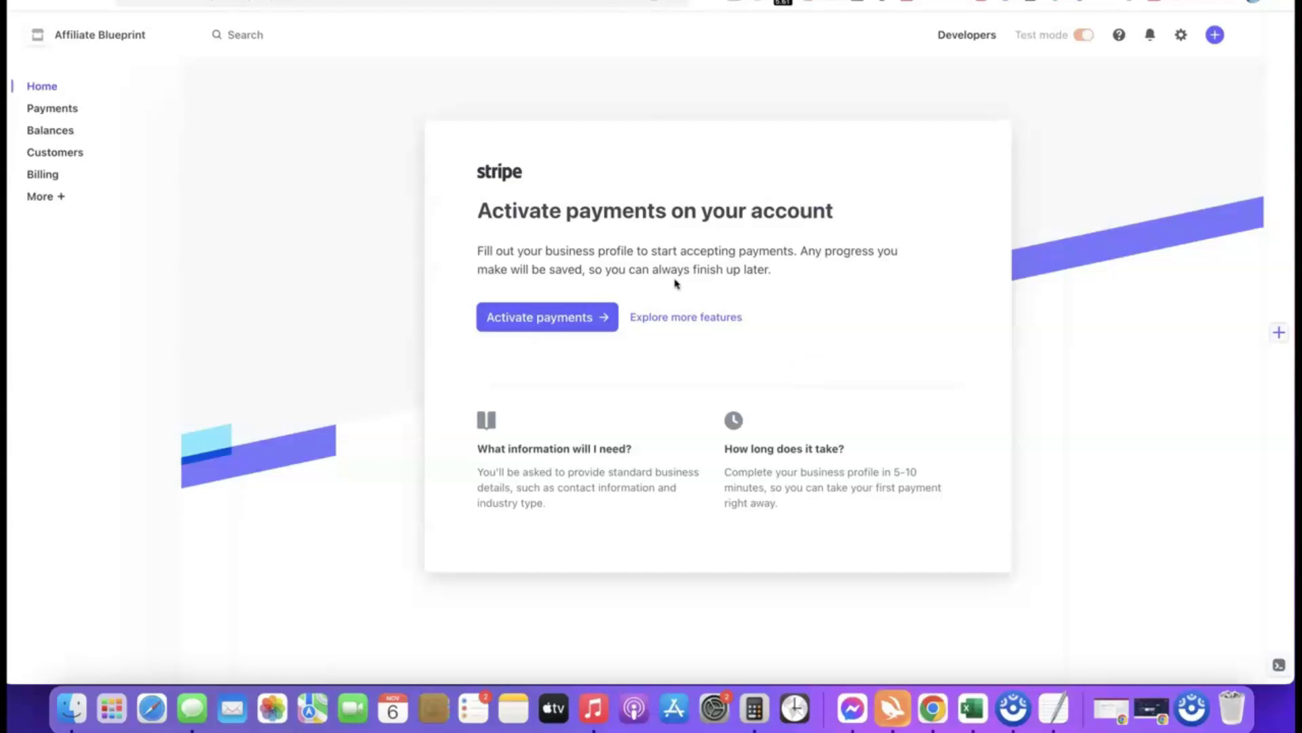
Start payment activation and set the business type to Company with a Sole proprietorship structure.
click(536, 321)
click(533, 318)
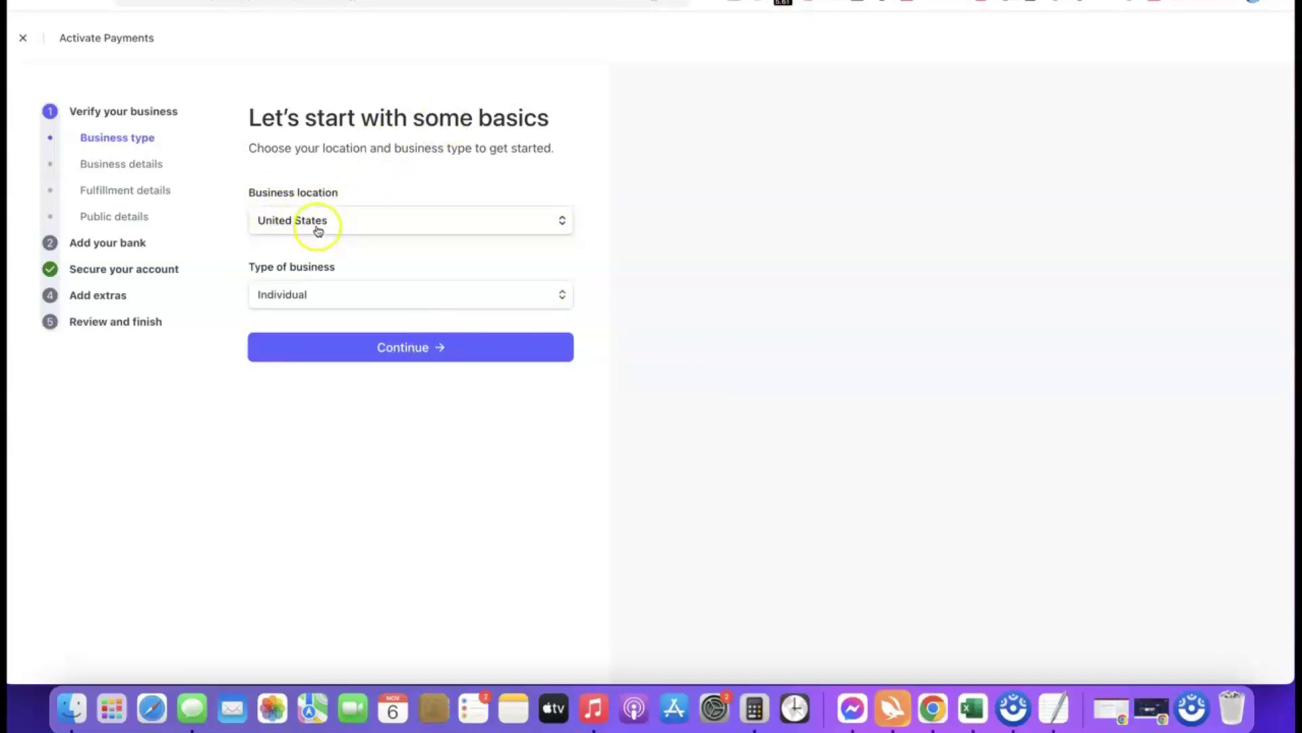
mouse_move(337, 264)
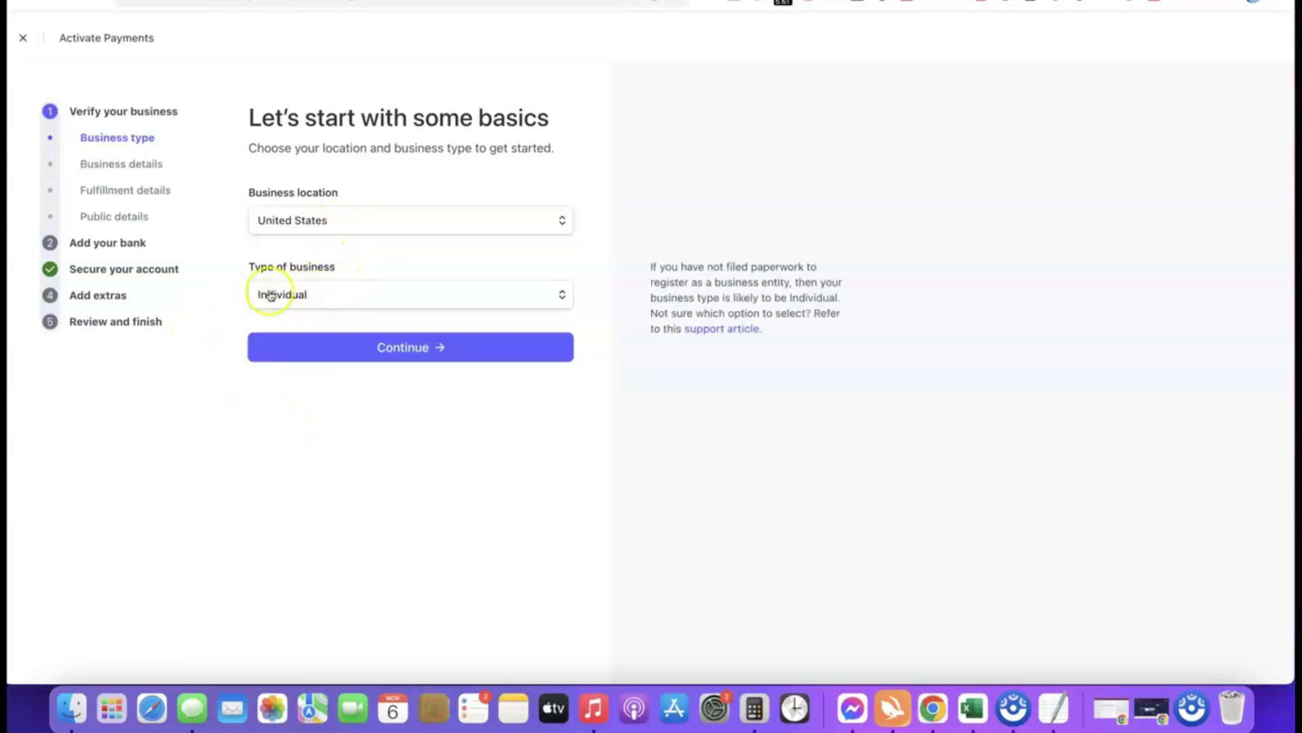
click(557, 295)
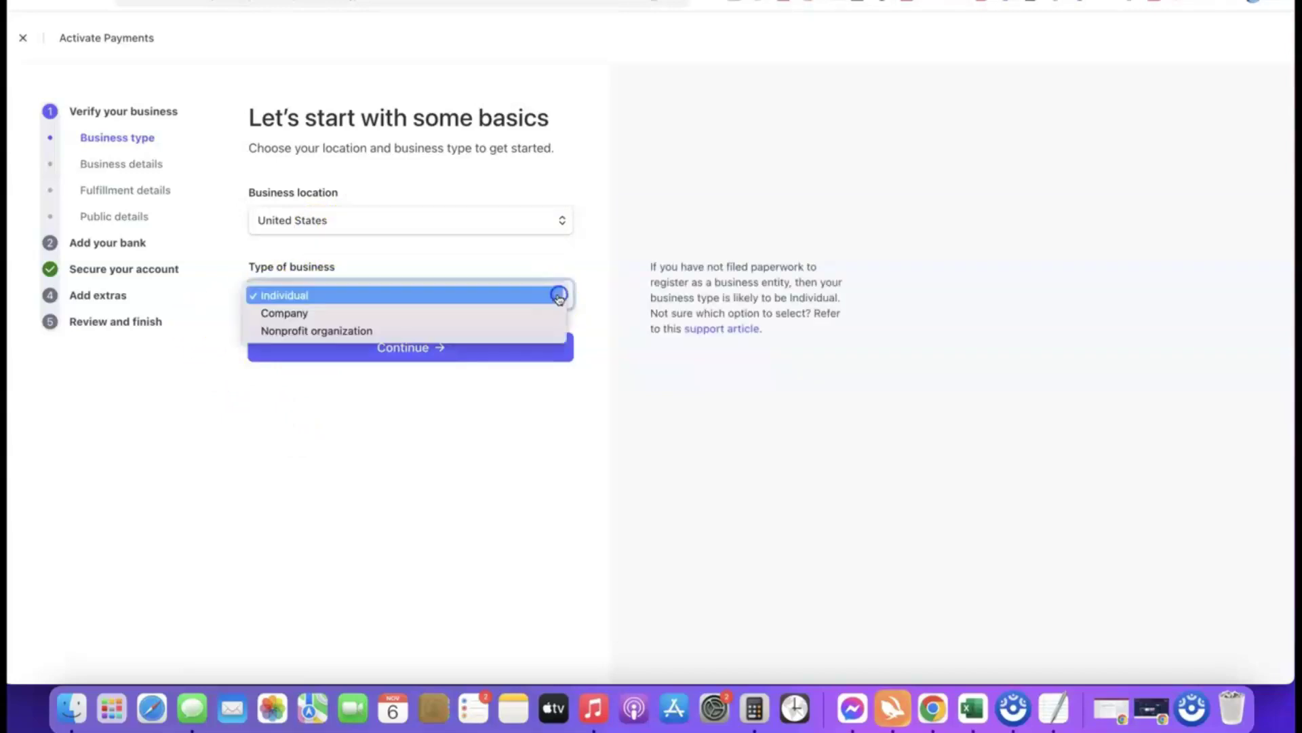
click(294, 313)
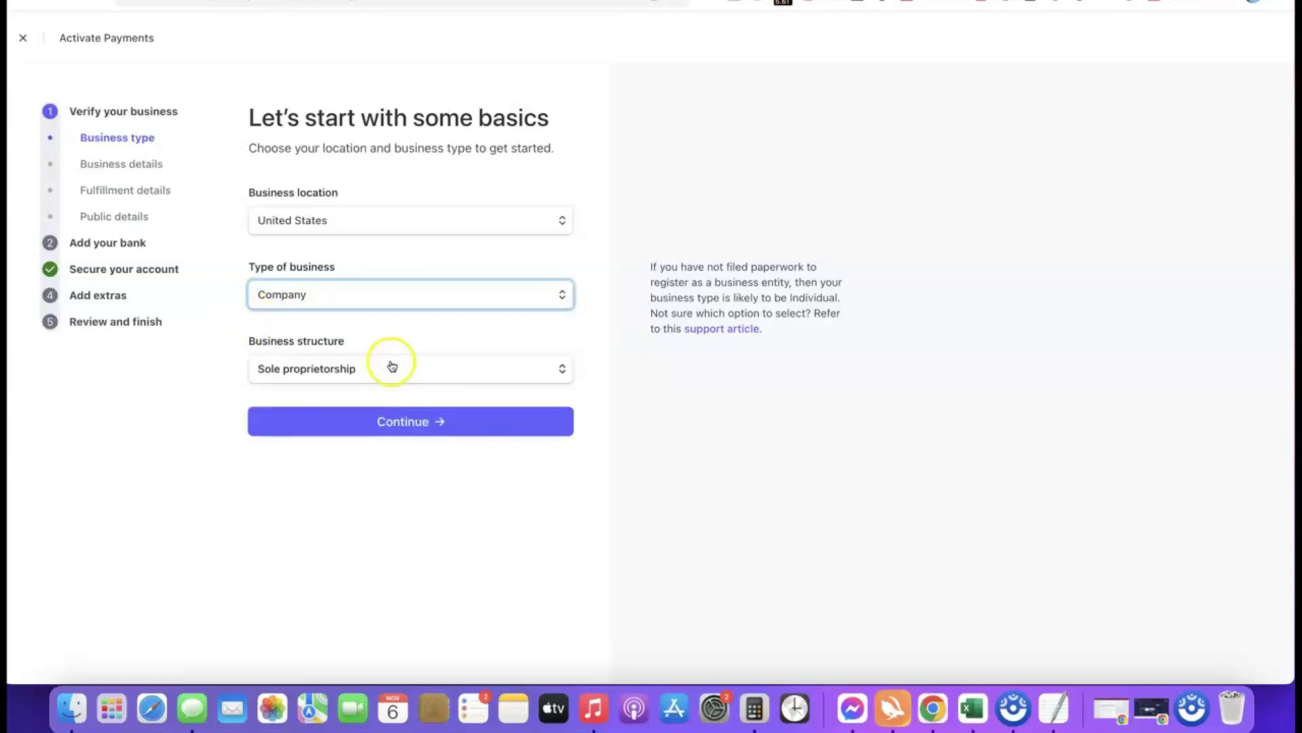
click(379, 371)
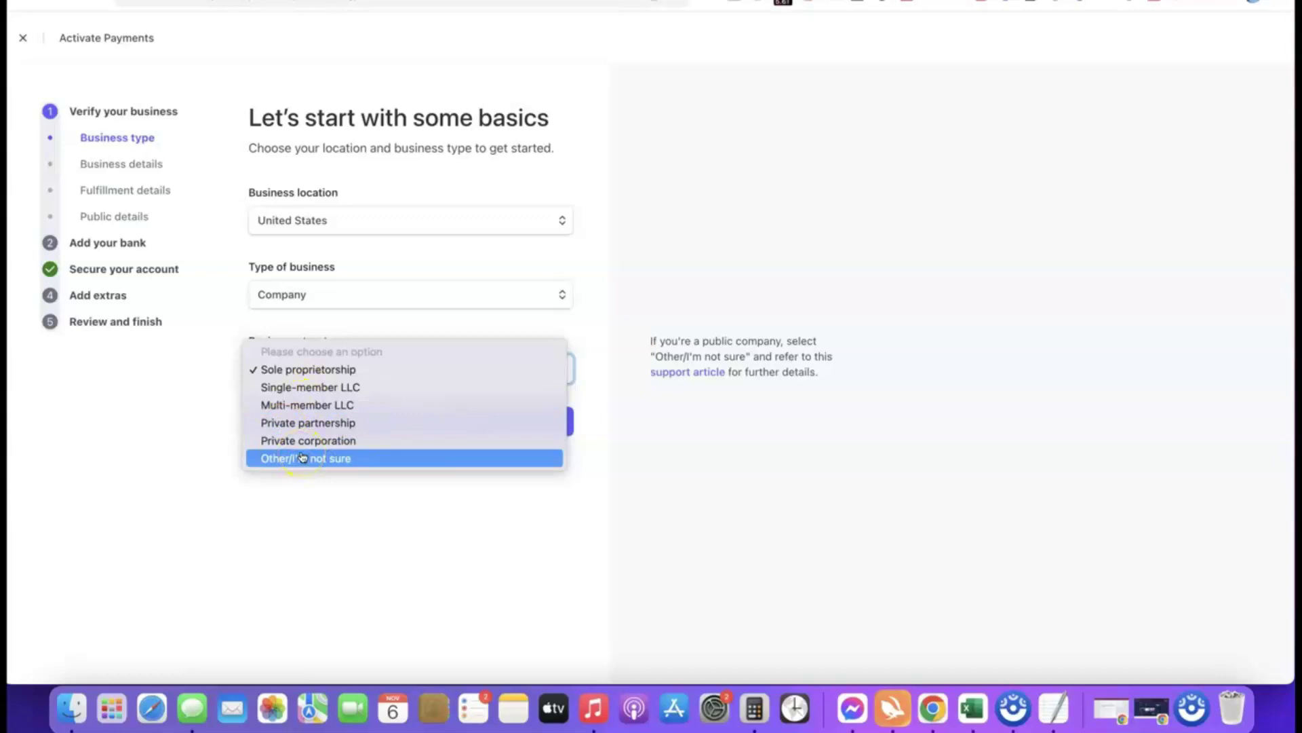
click(284, 369)
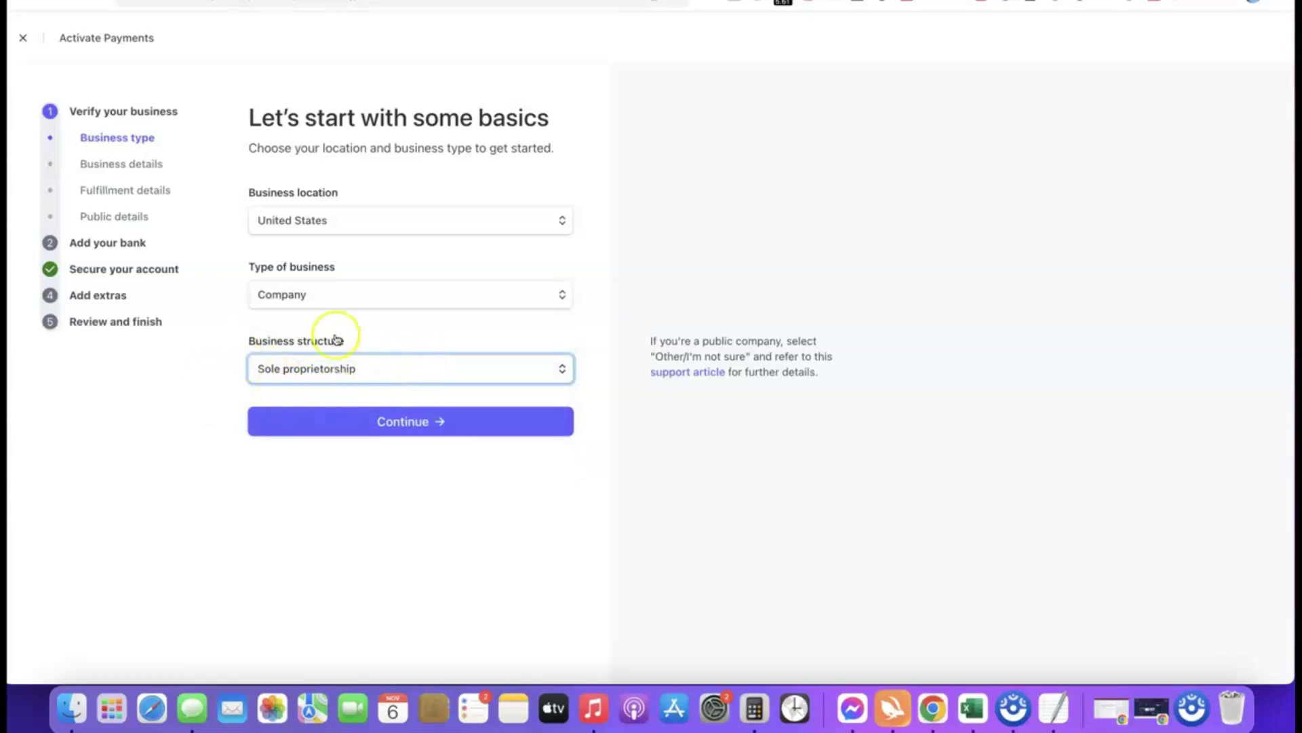
click(410, 423)
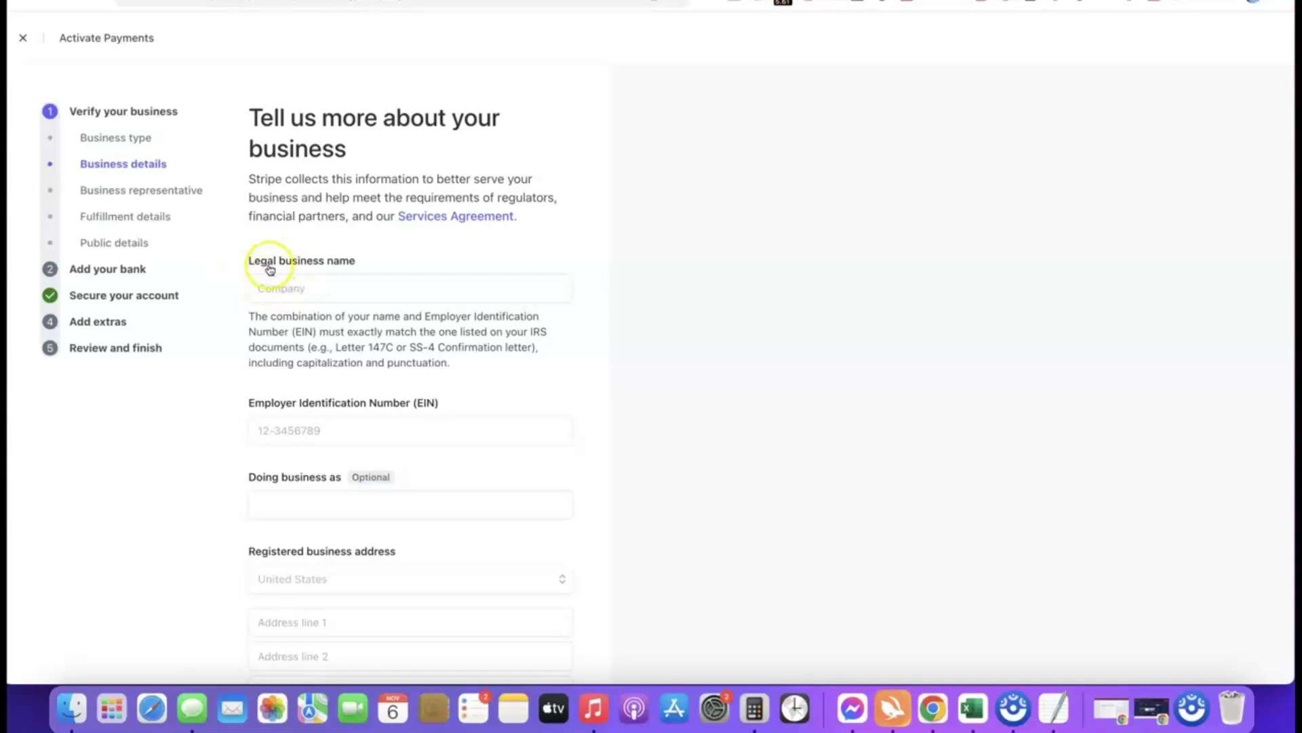
Enter Torch Enterprise LLC as the legal business name and fill in the EIN.
click(326, 286)
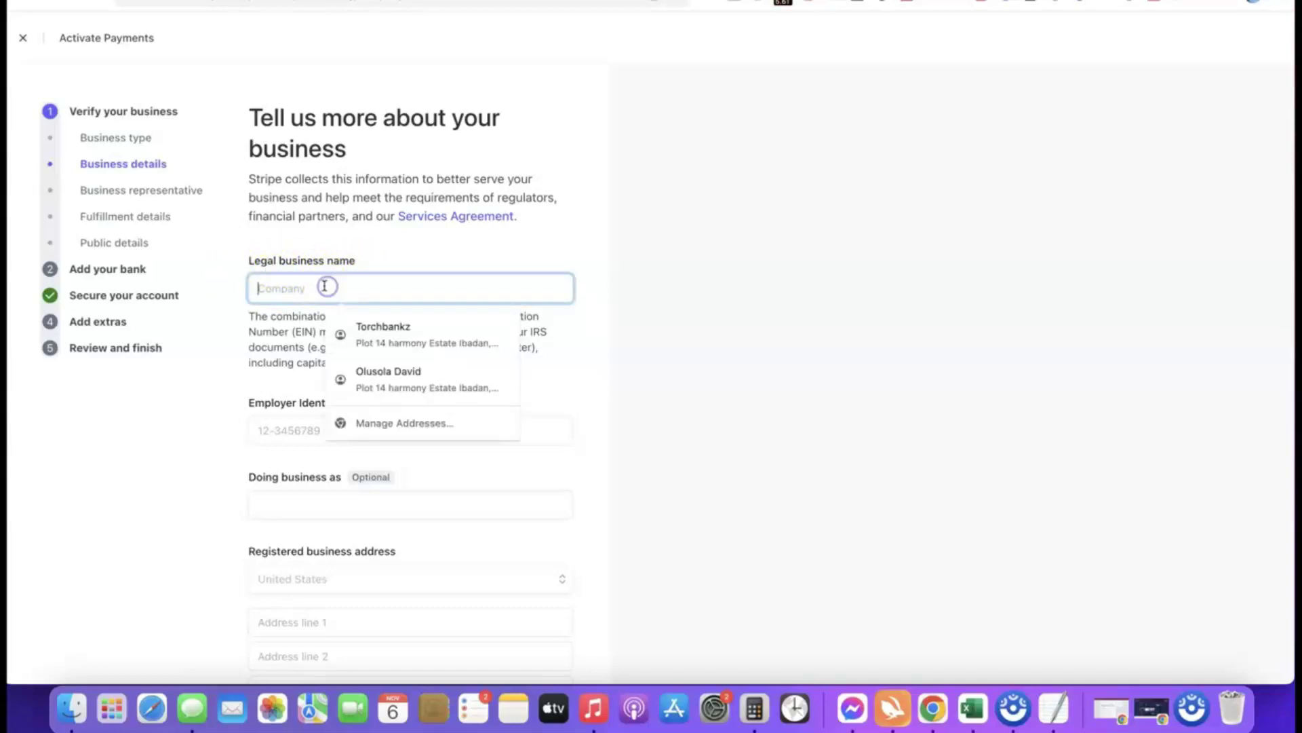
text(Torch Enterprise LLC)
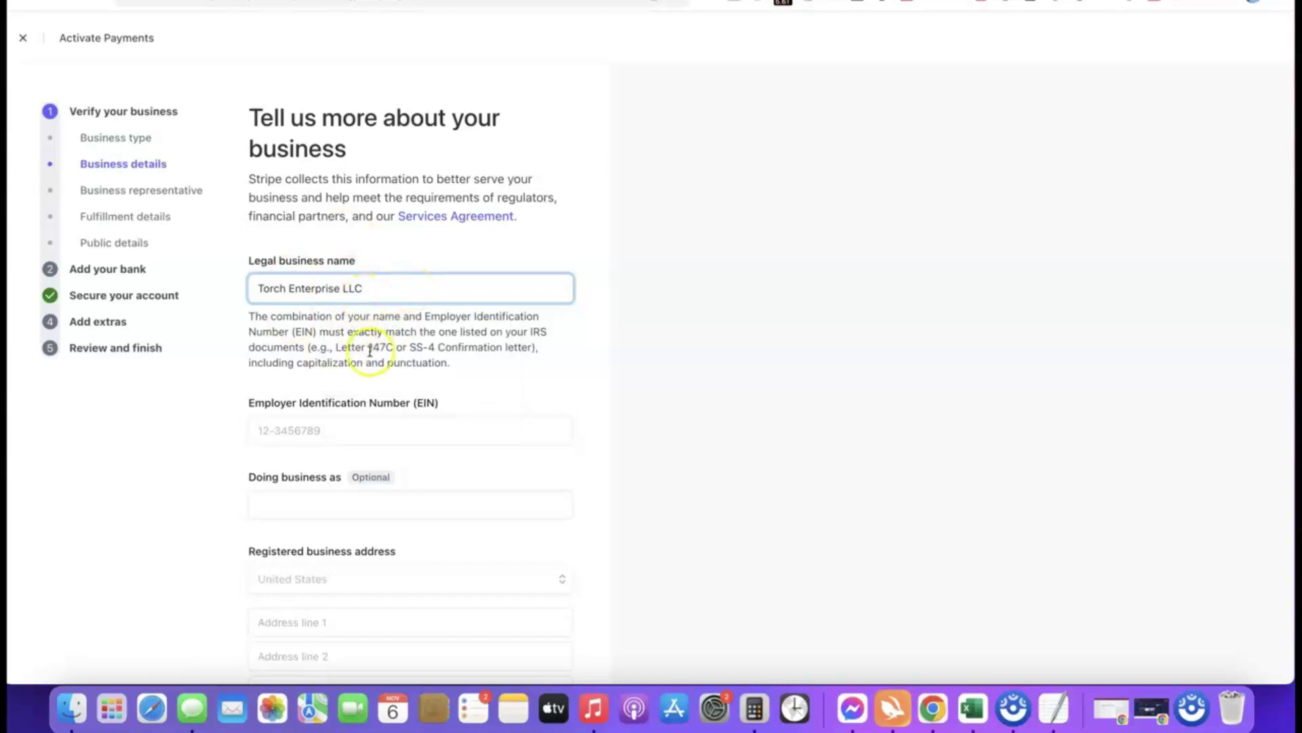
scroll(361, 416, down, 2)
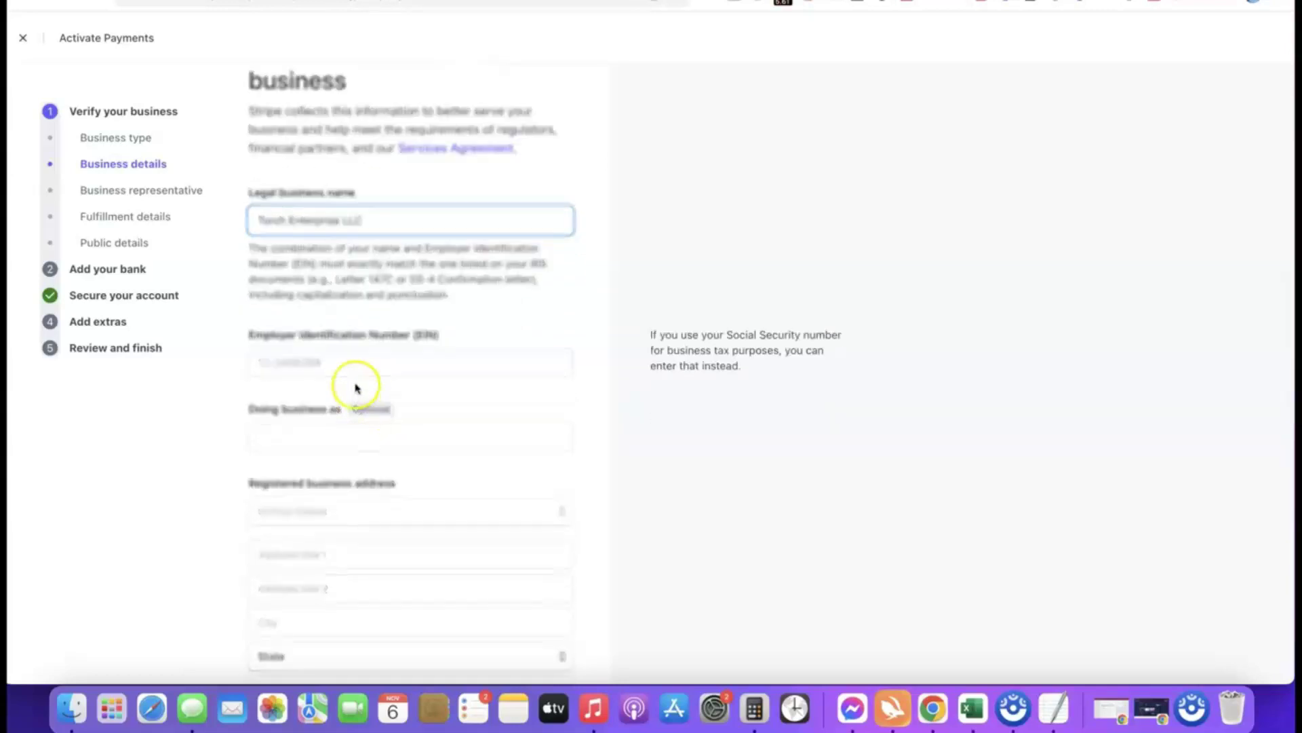
scroll(340, 358, down, 1)
click(338, 336)
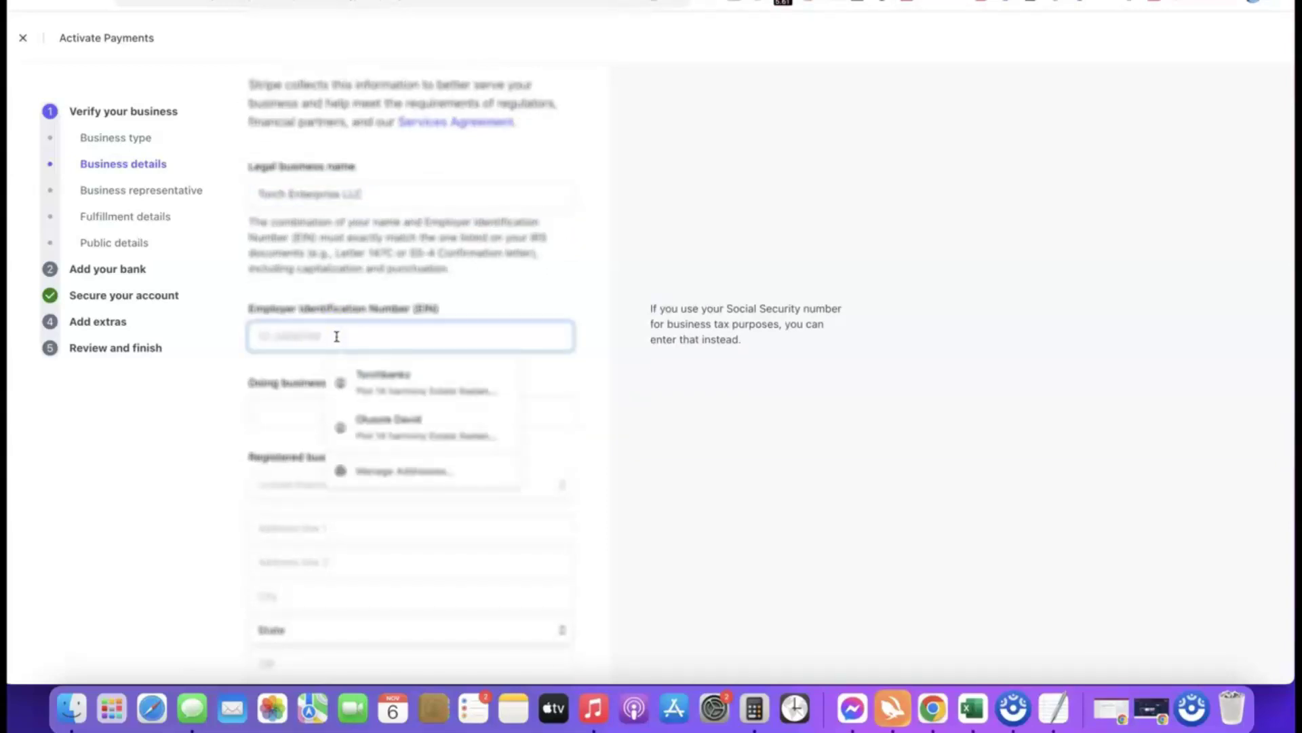
click(244, 364)
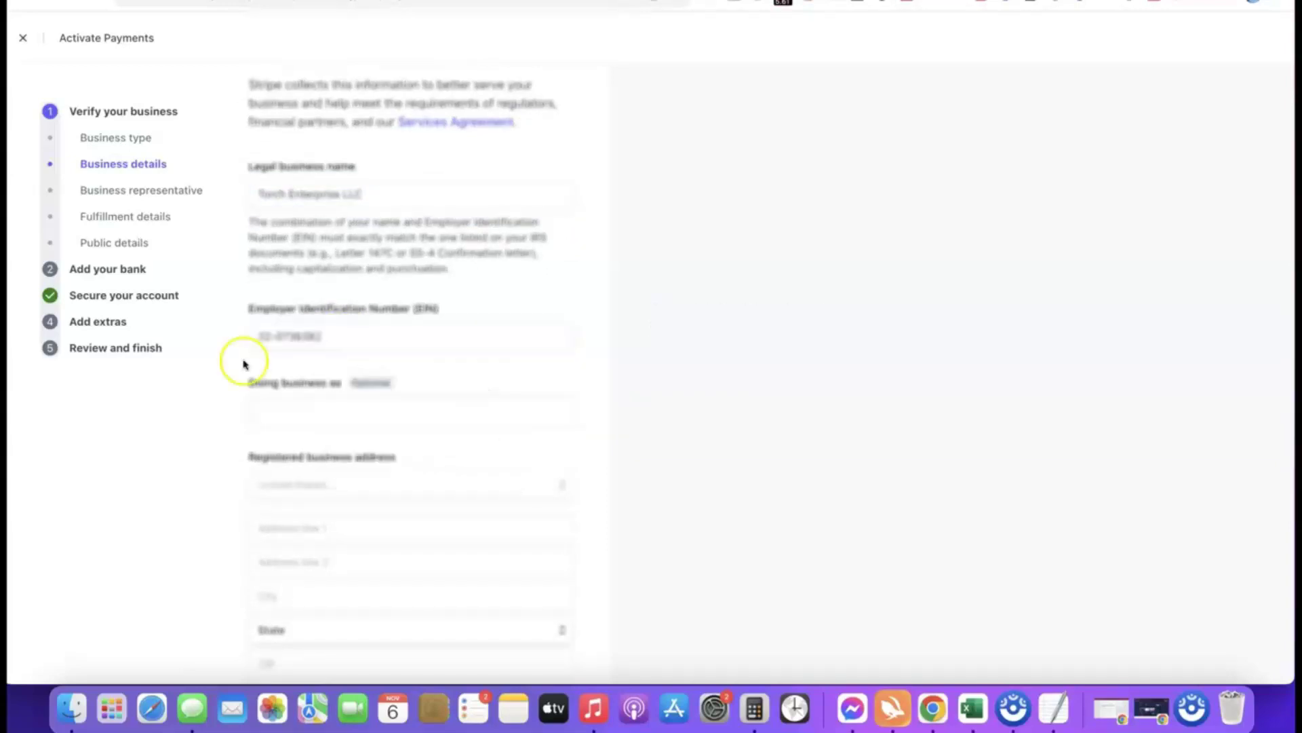
Set the industry to Other digital goods.
scroll(333, 356, down, 3)
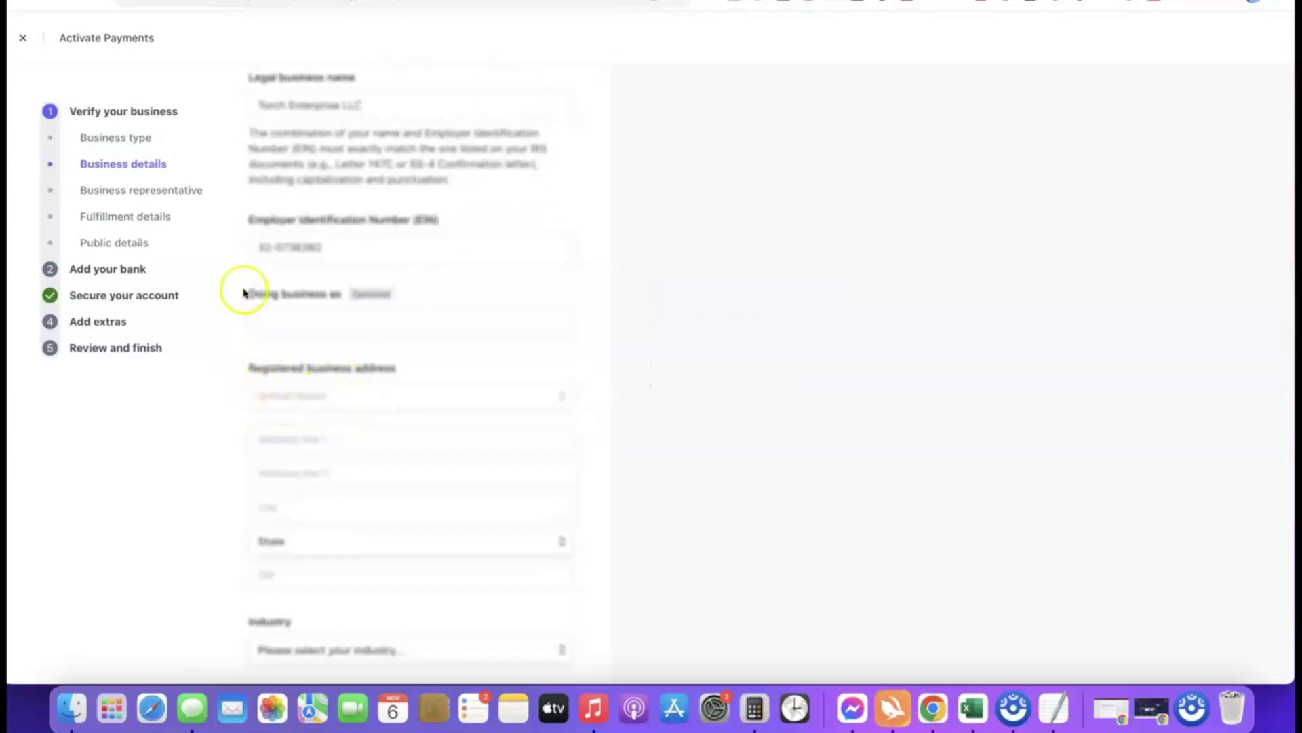
mouse_move(270, 294)
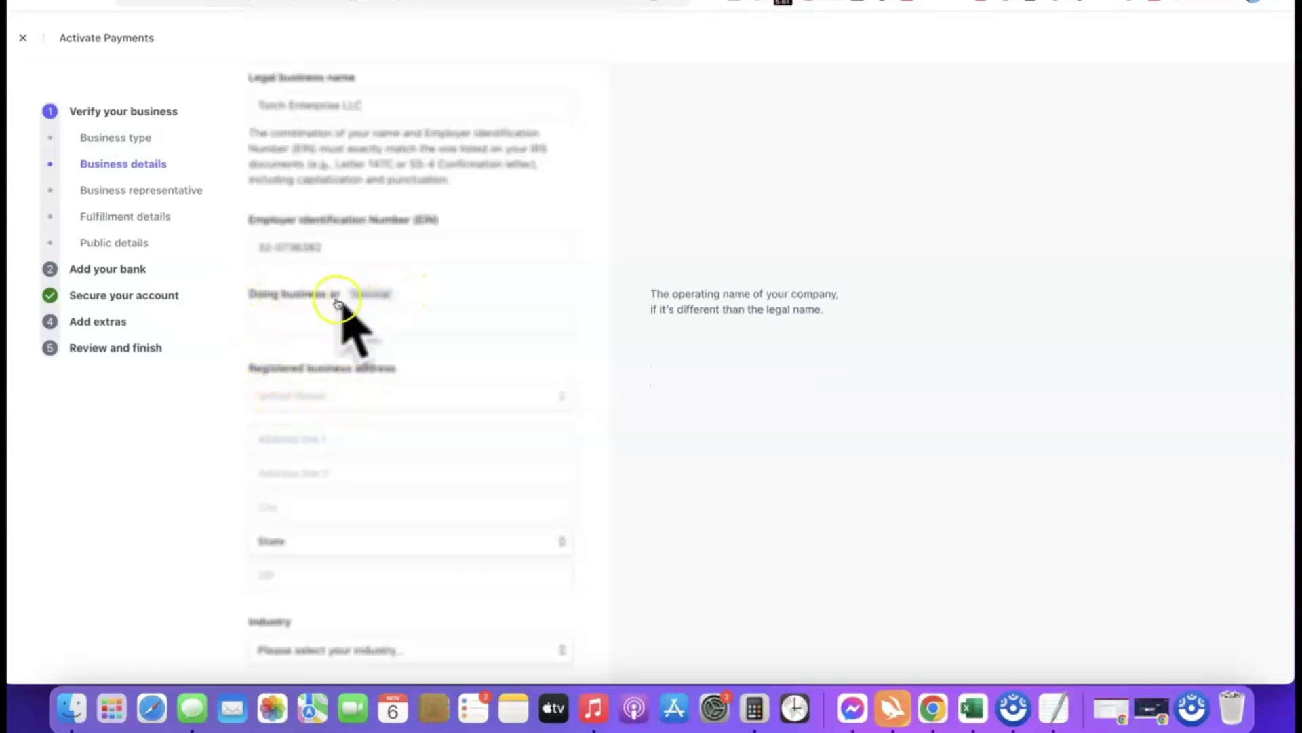
scroll(404, 261, down, 3)
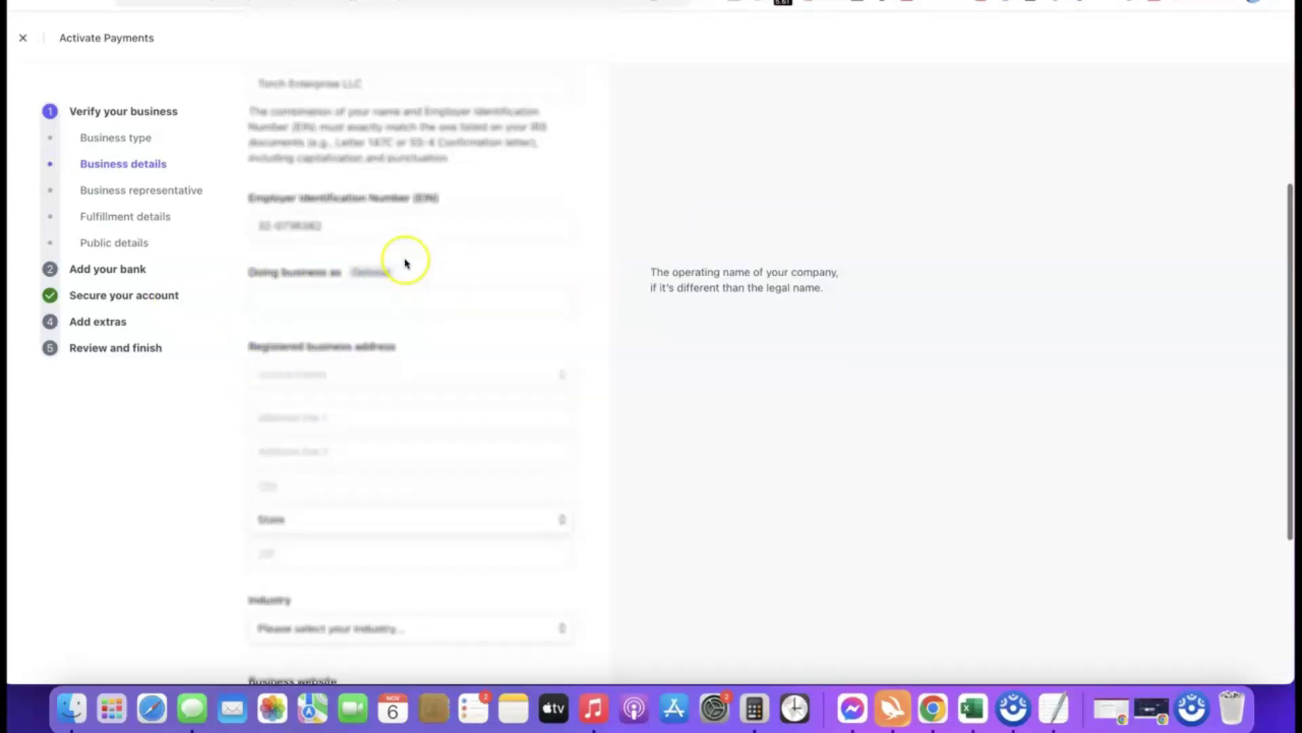
mouse_move(381, 293)
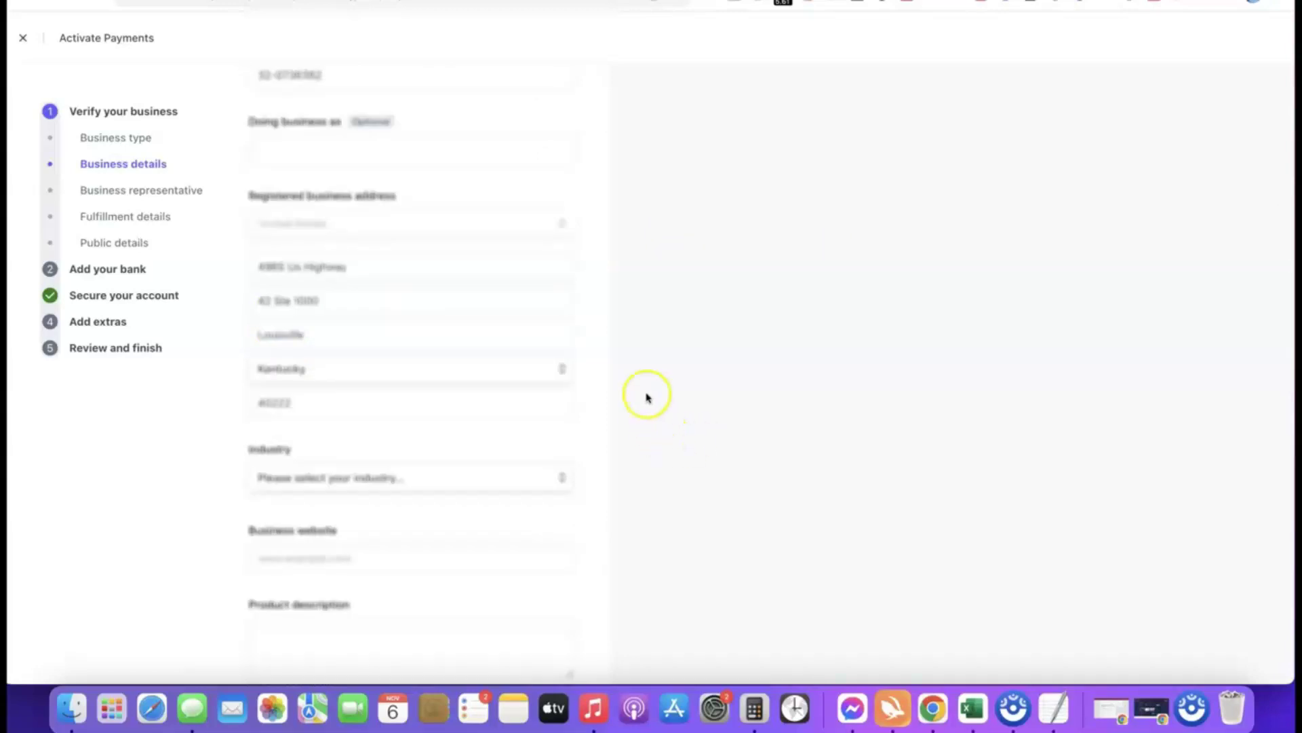
scroll(608, 384, down, 3)
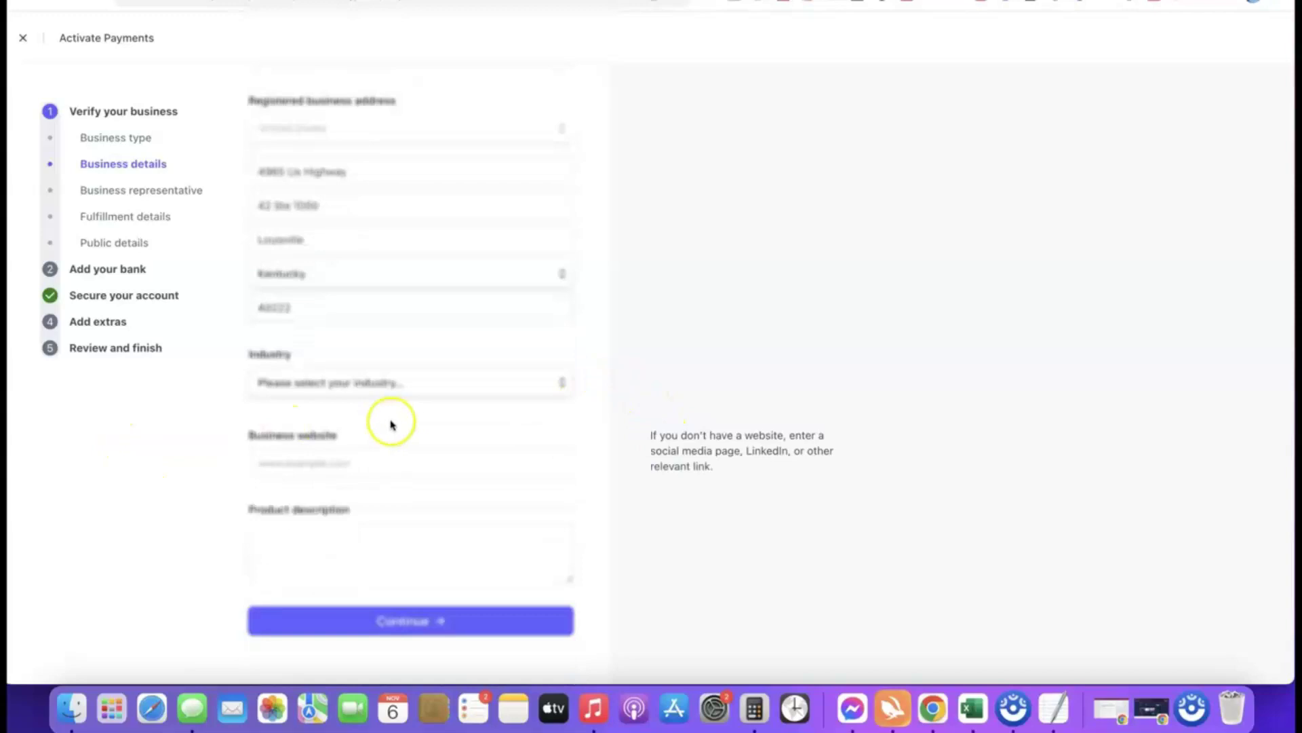
mouse_move(375, 386)
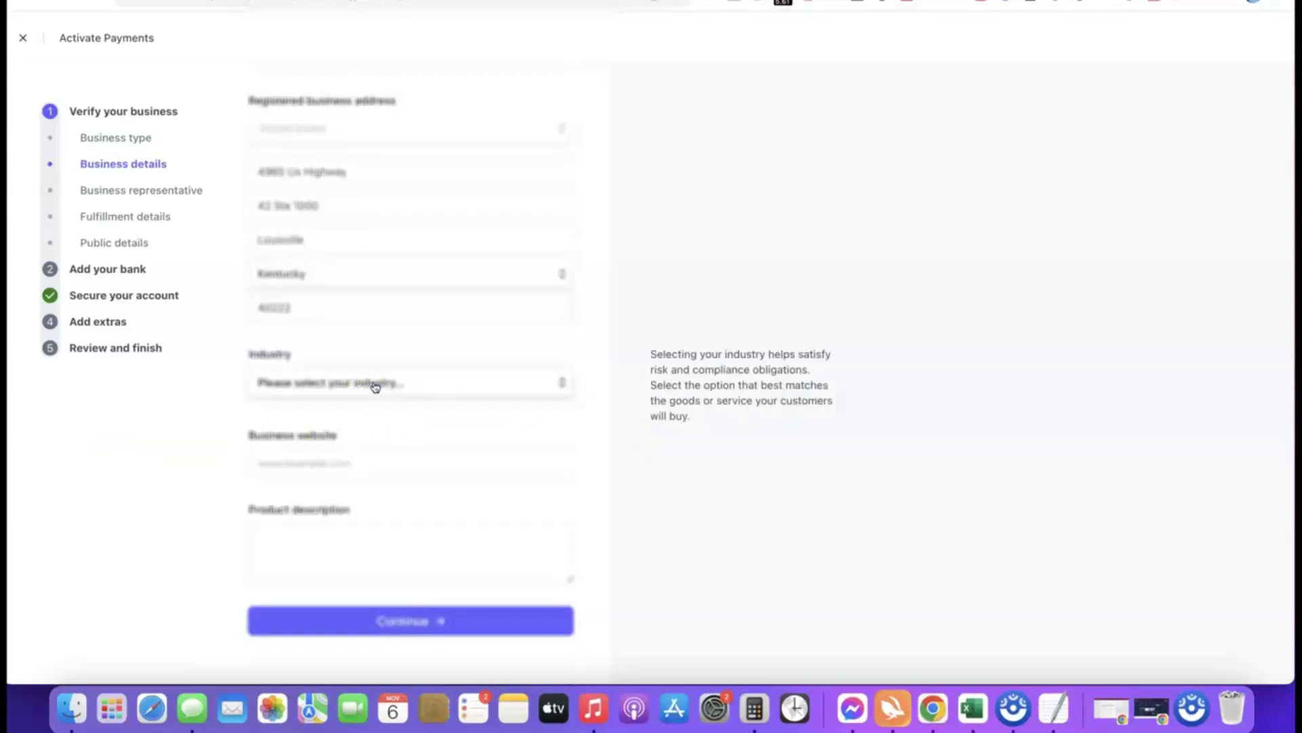
click(375, 384)
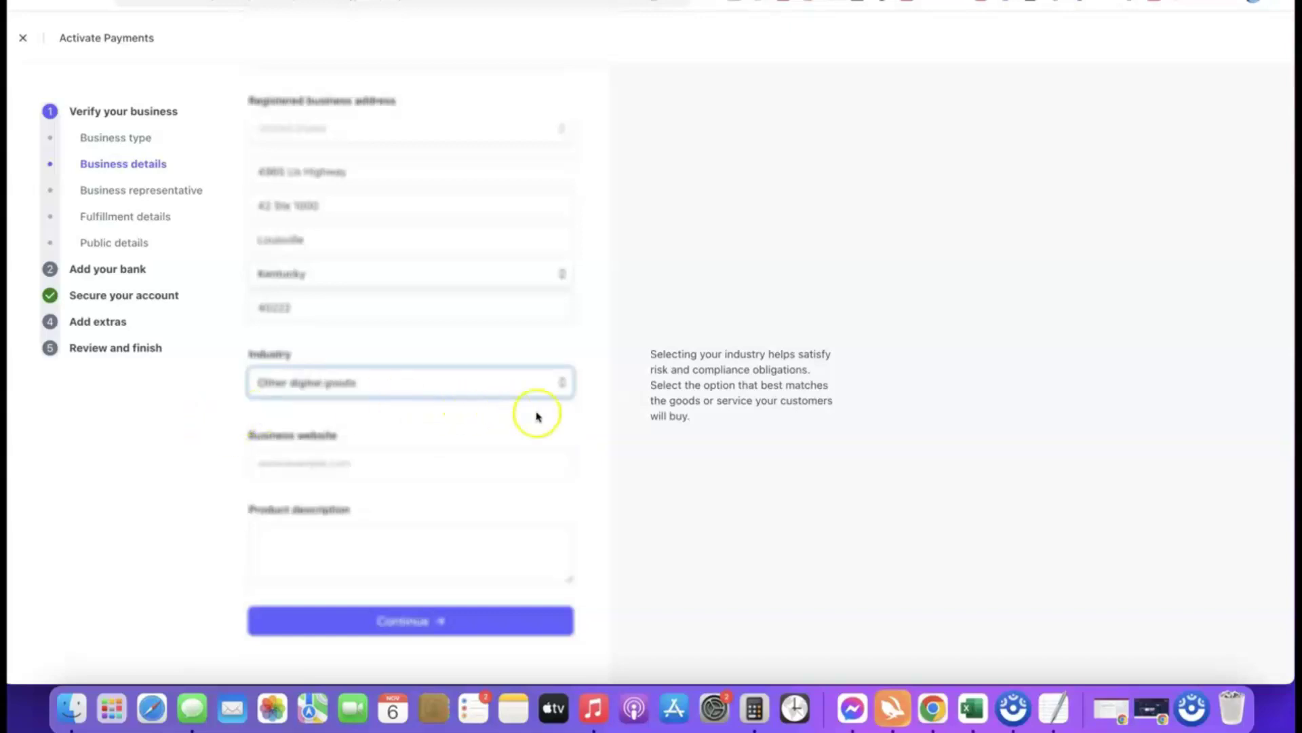
click(560, 415)
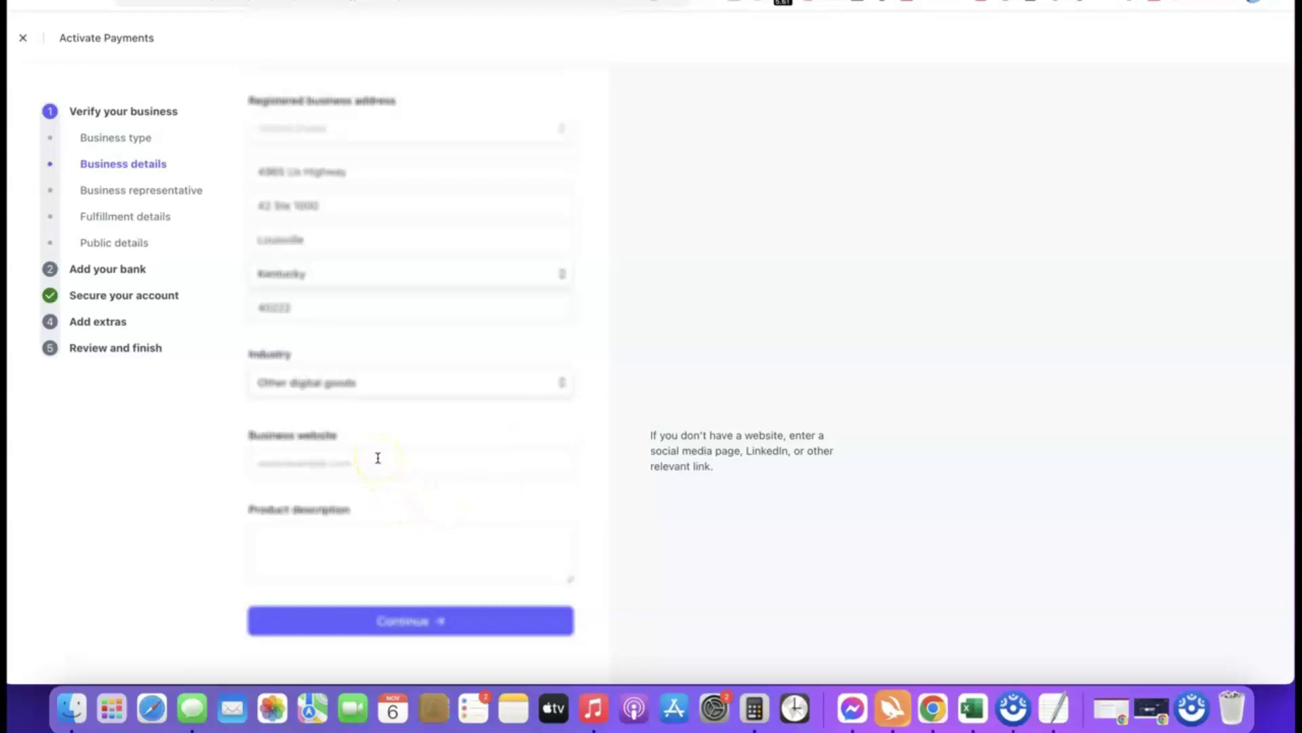
Paste in the business website and a one-sentence product description, then submit the business details.
click(395, 466)
text(https://affiliatebloggingblueprint.com/)
click(444, 464)
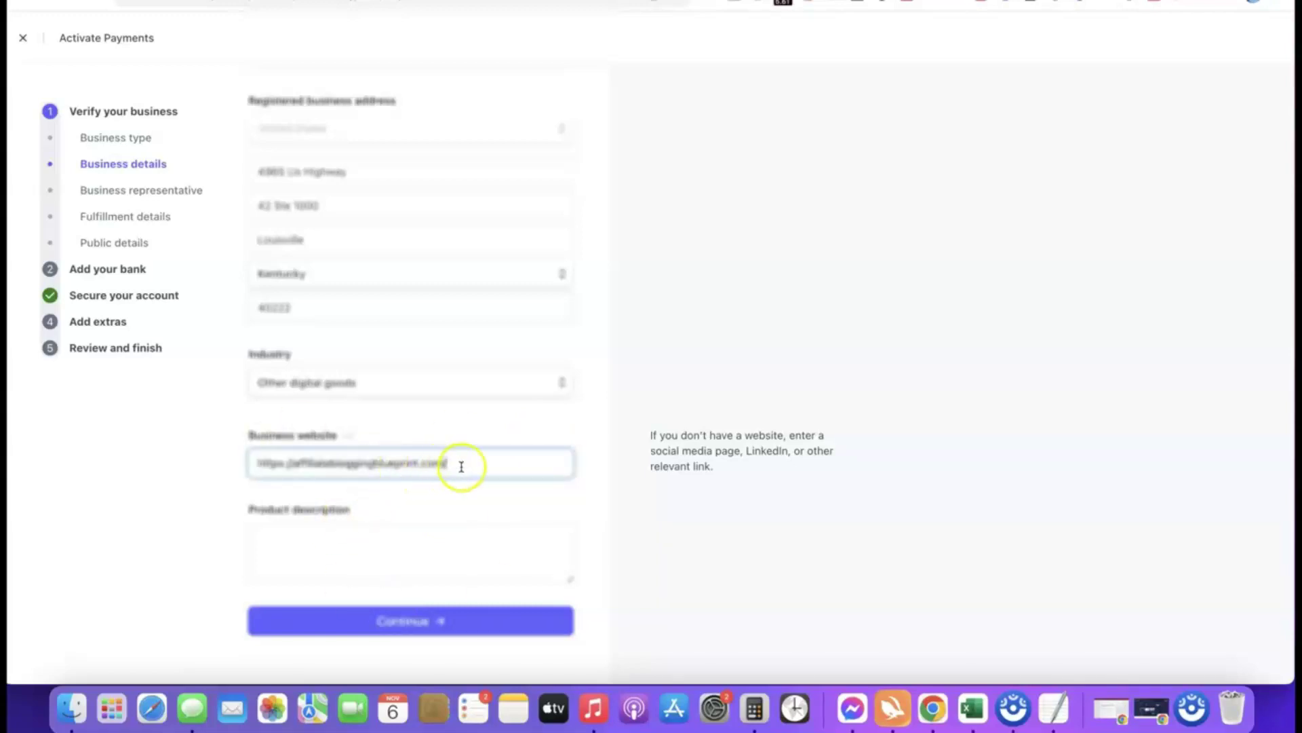
click(135, 478)
click(270, 439)
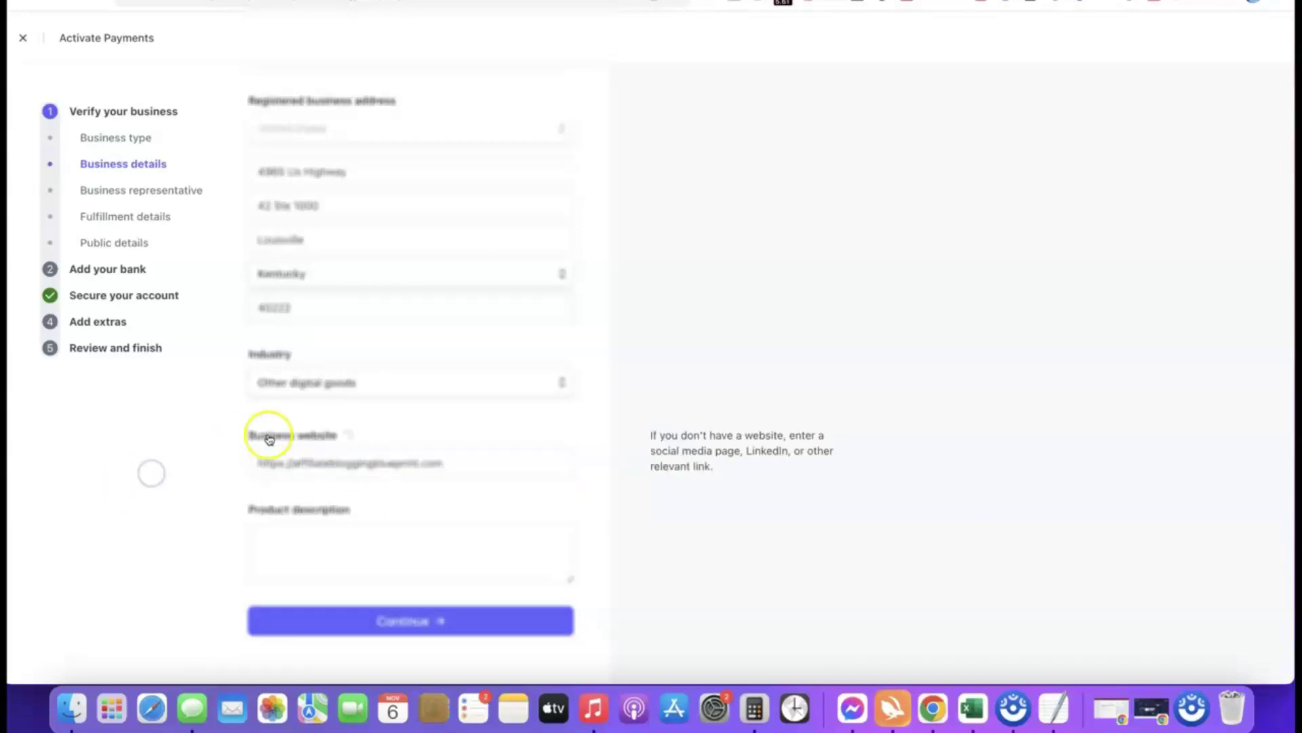
click(329, 529)
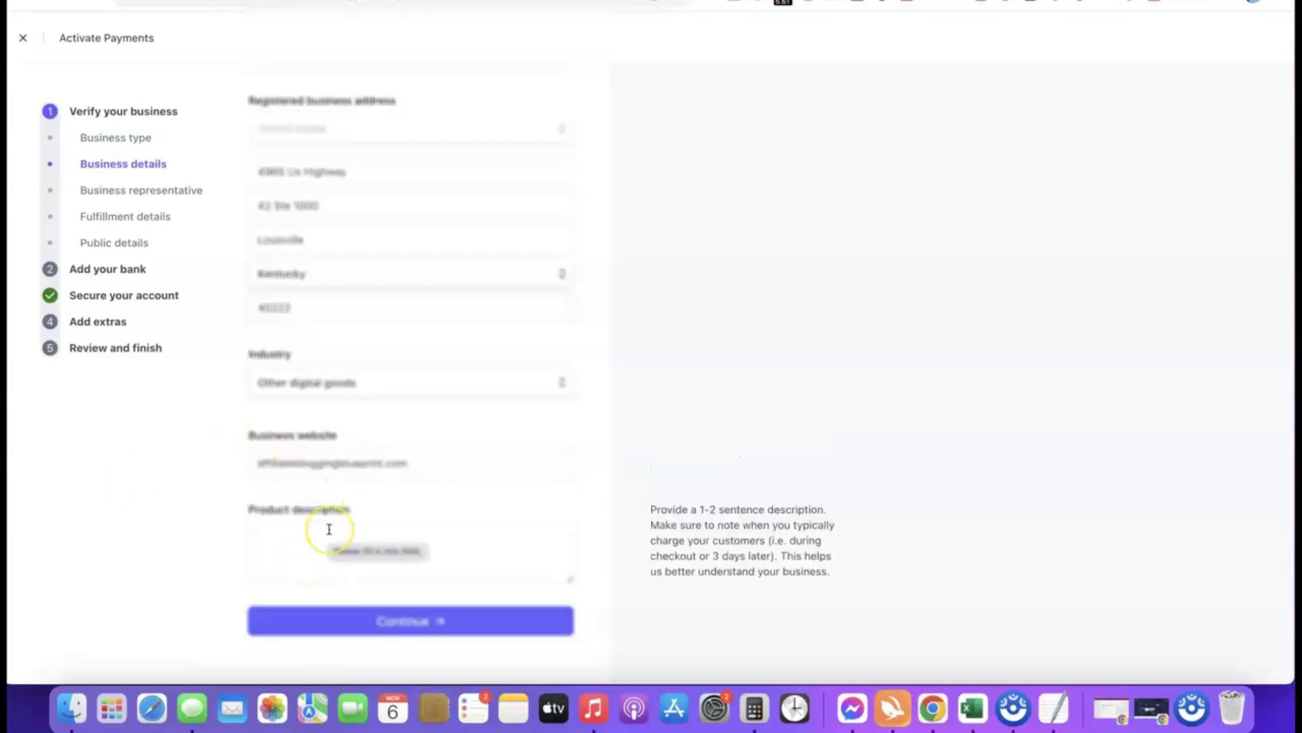
text(Our product is a digital course training we sell to our site visitors.)
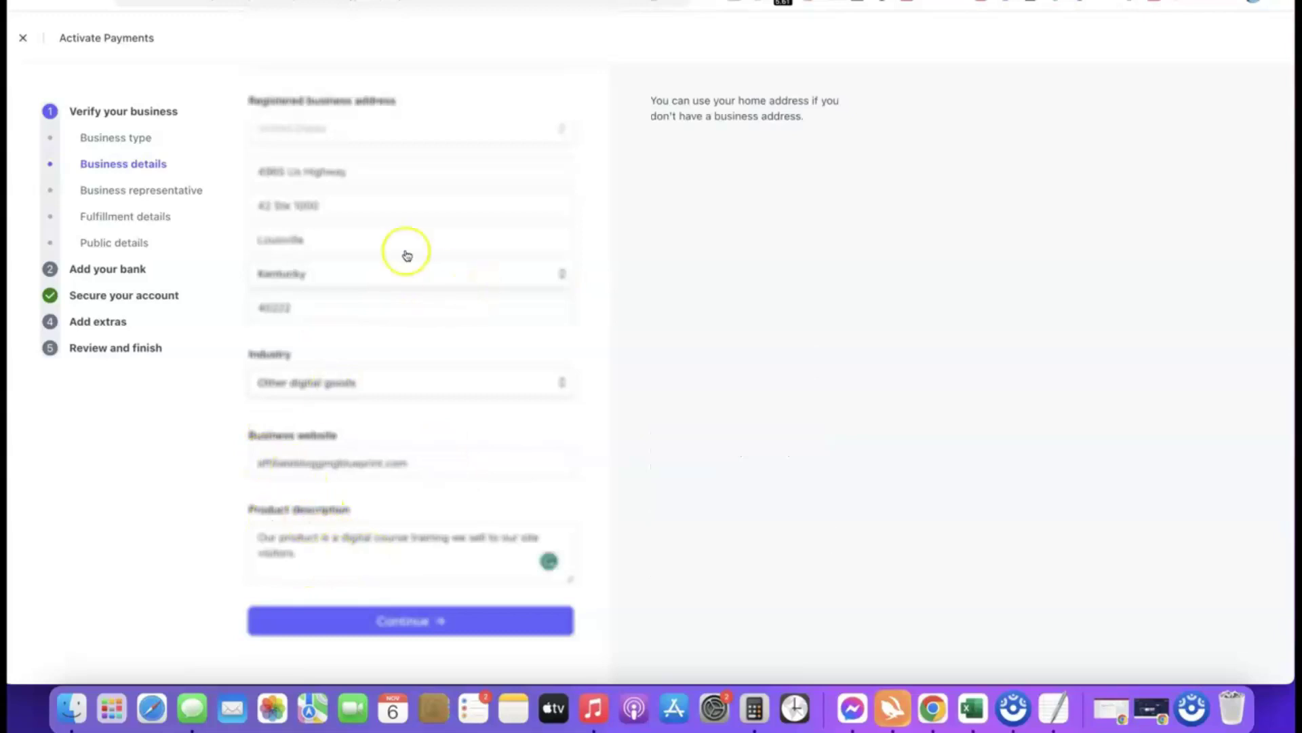
click(393, 623)
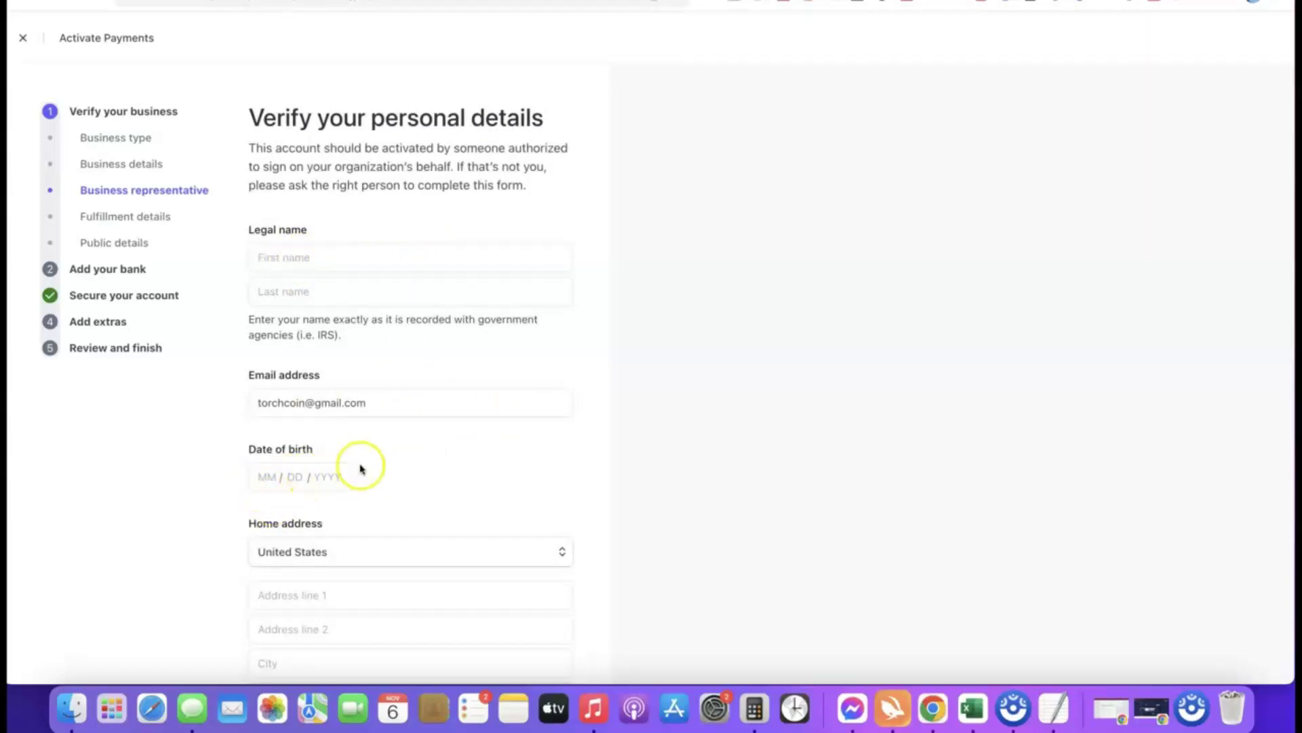
Keep United States as the home address country and look over the phone country options.
scroll(362, 468, down, 1)
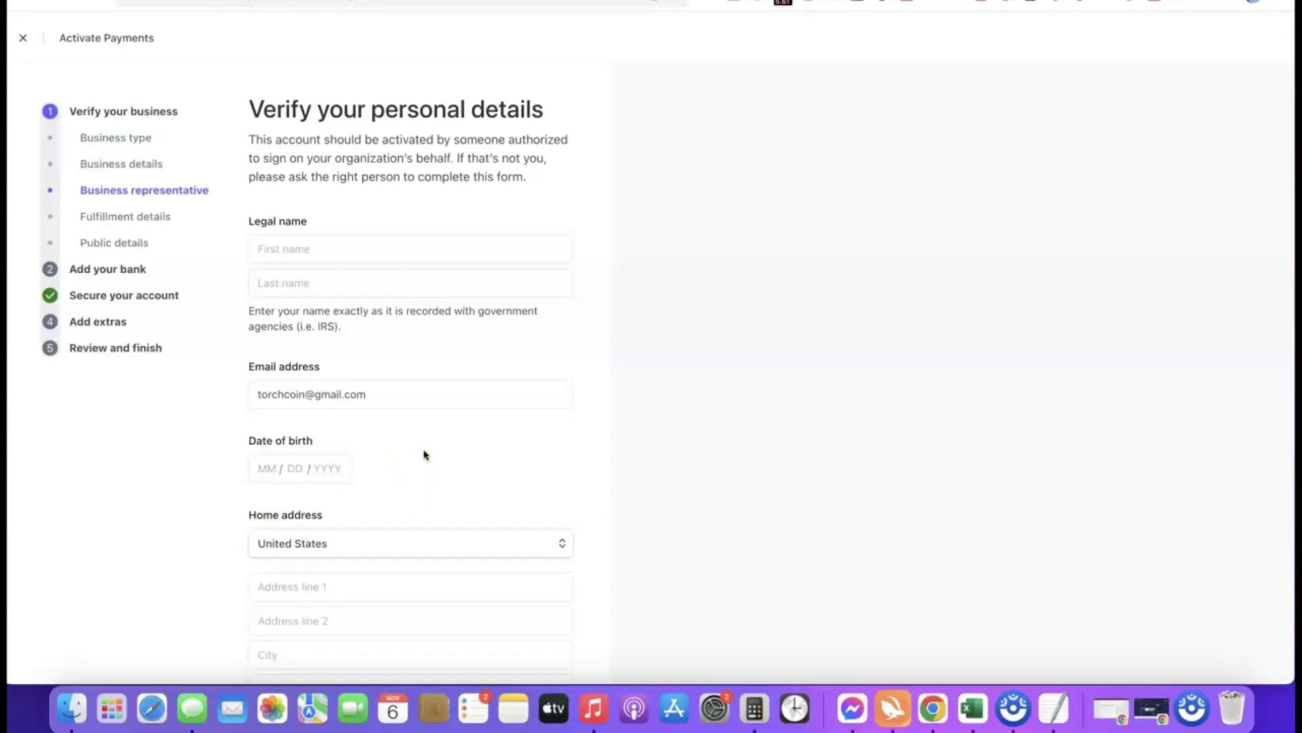
scroll(441, 472, down, 5)
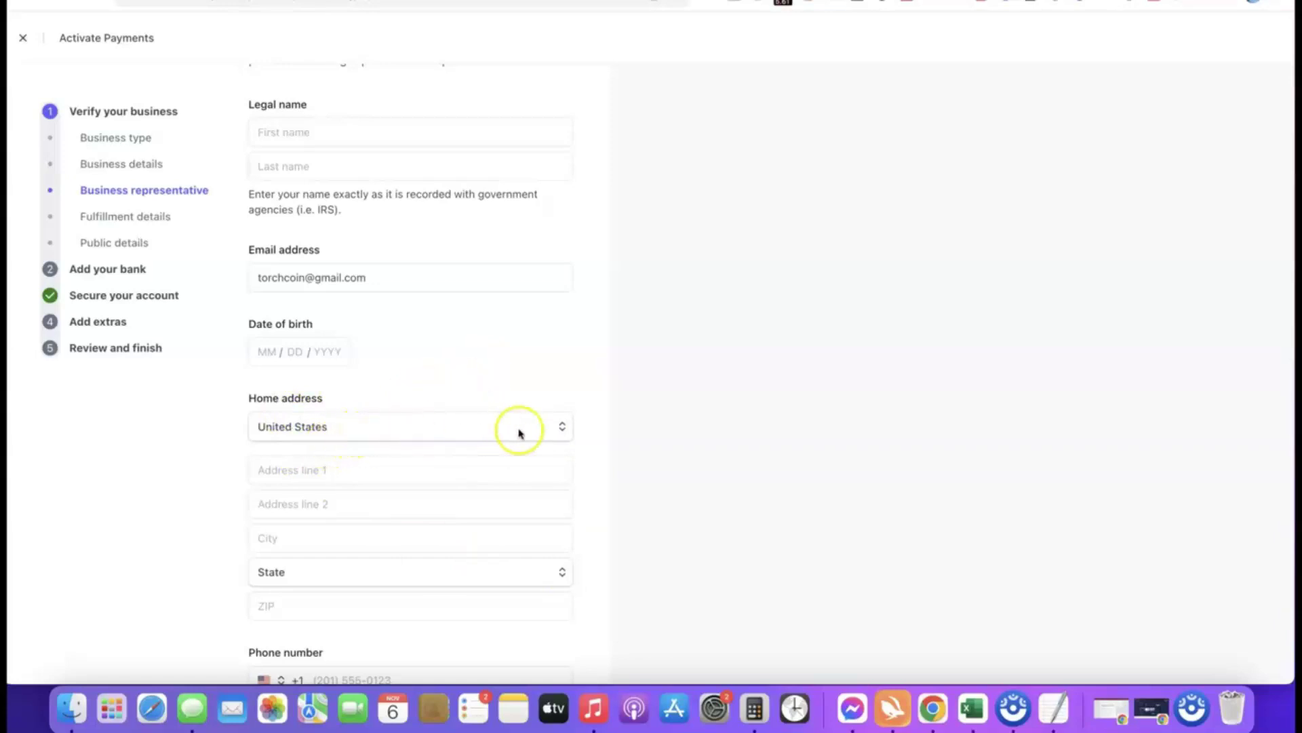
click(553, 427)
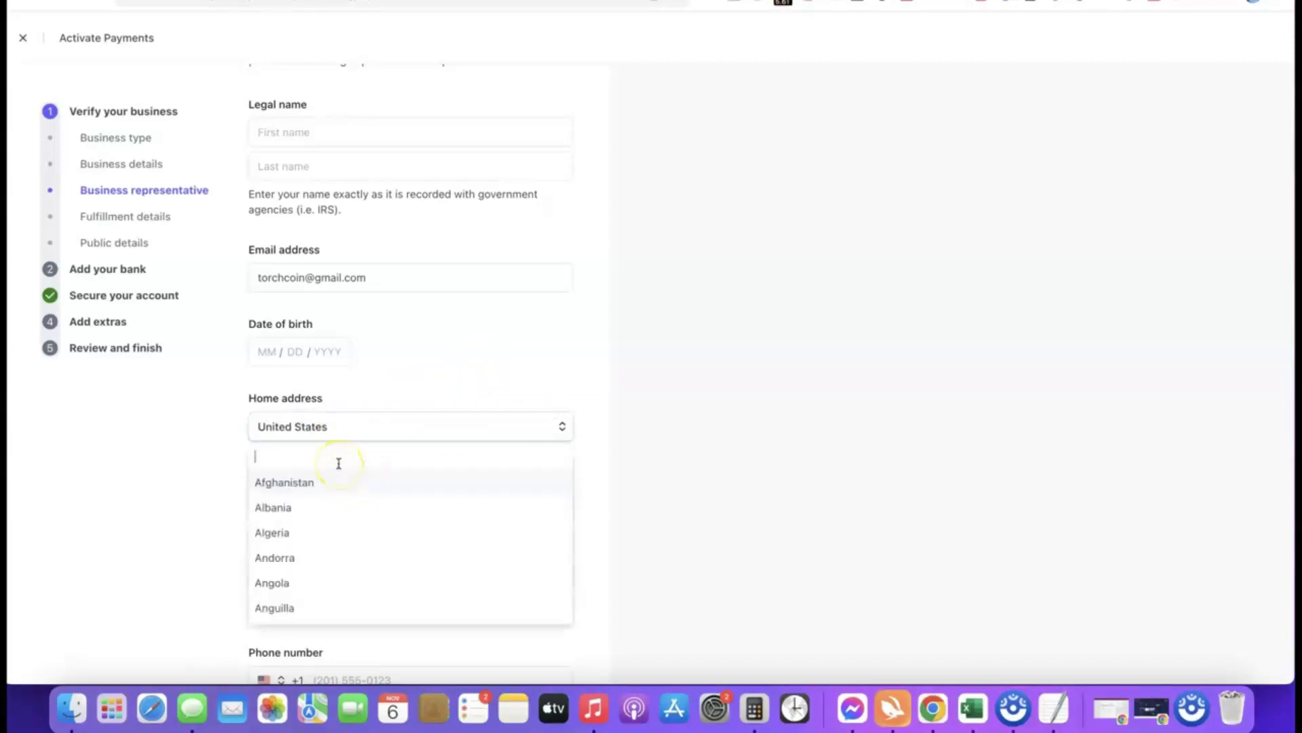
click(337, 440)
scroll(401, 416, down, 1)
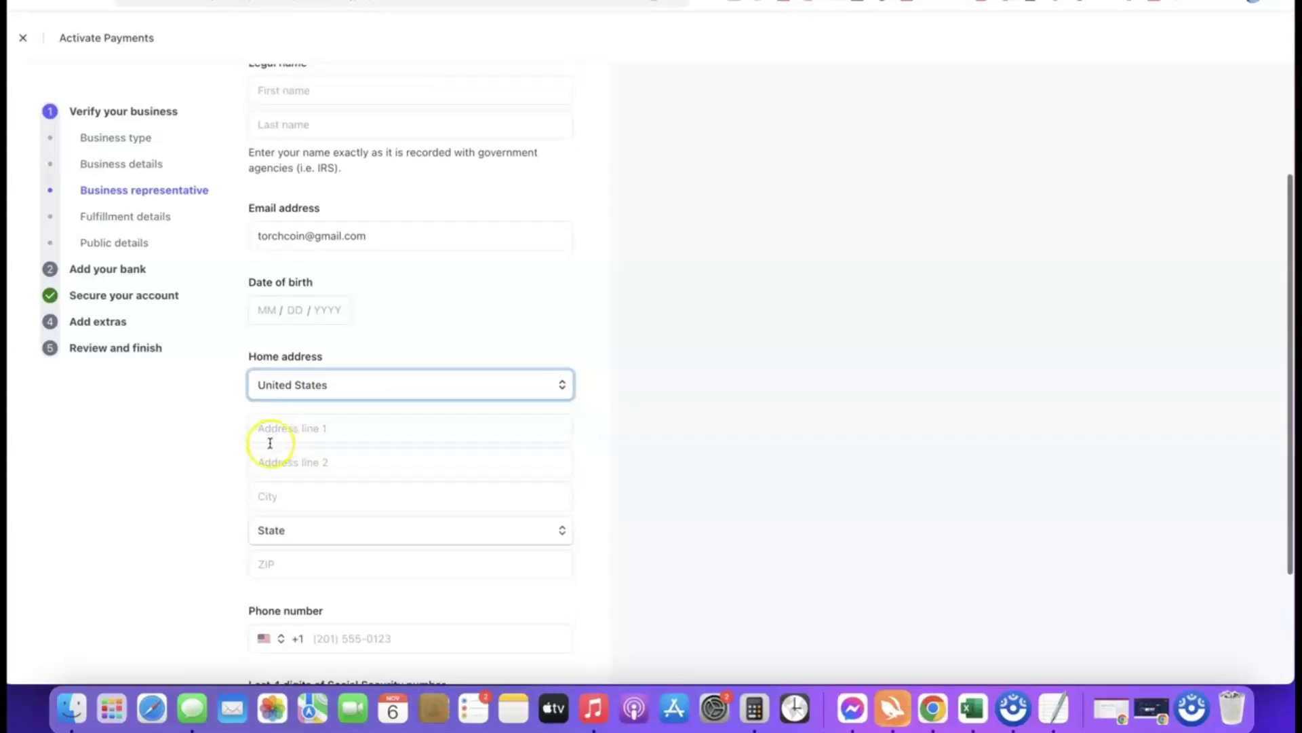
scroll(435, 449, down, 3)
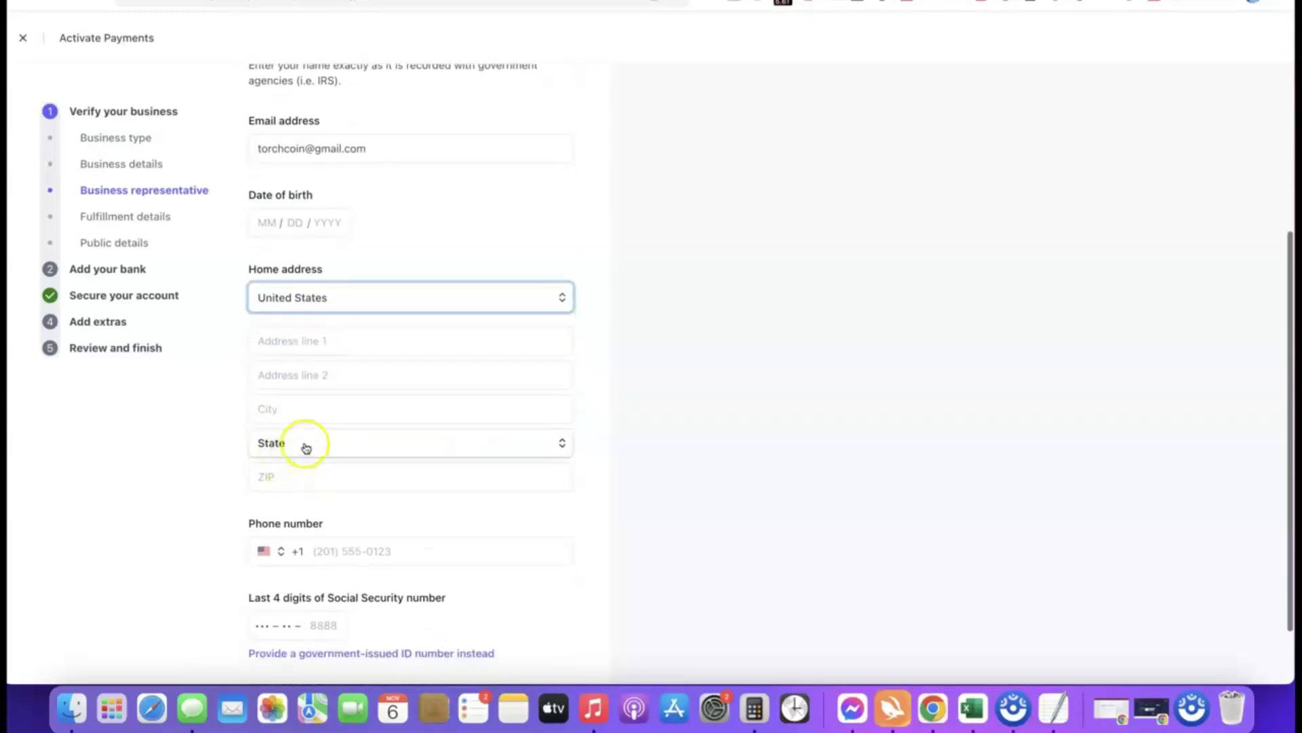
scroll(360, 474, down, 1)
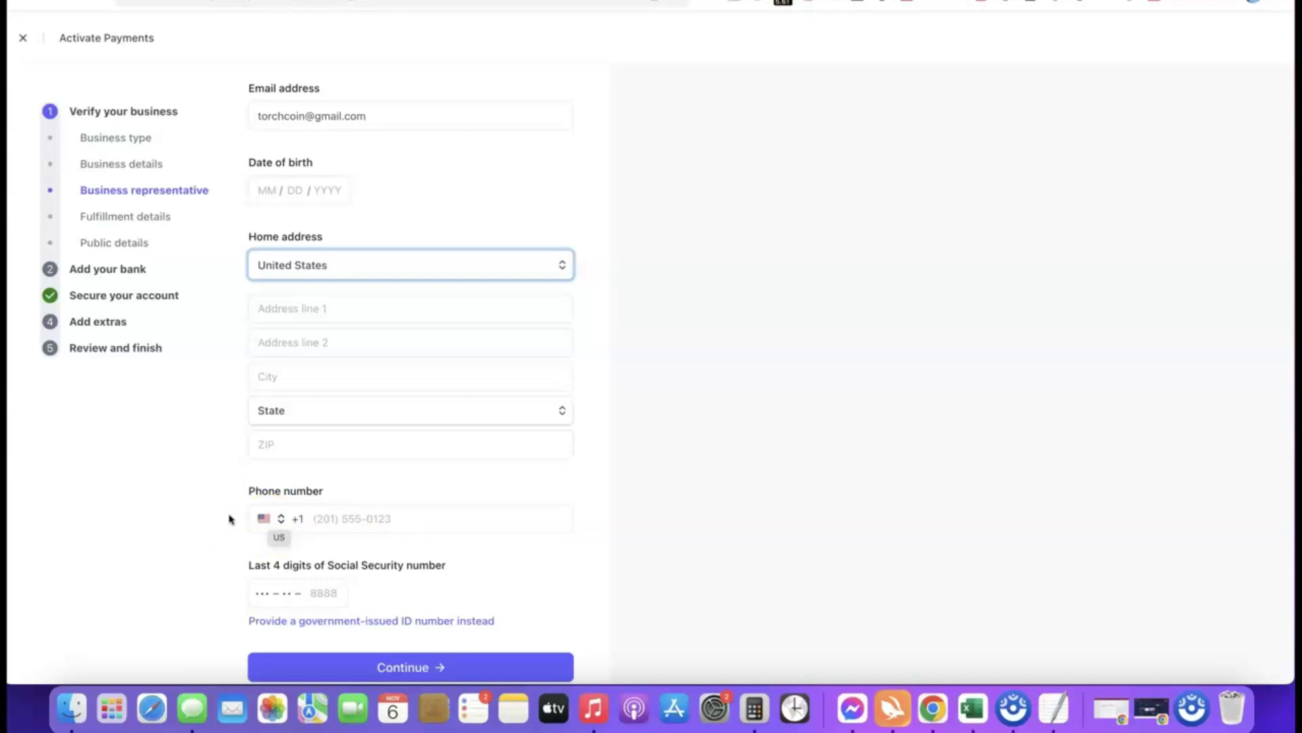
click(270, 519)
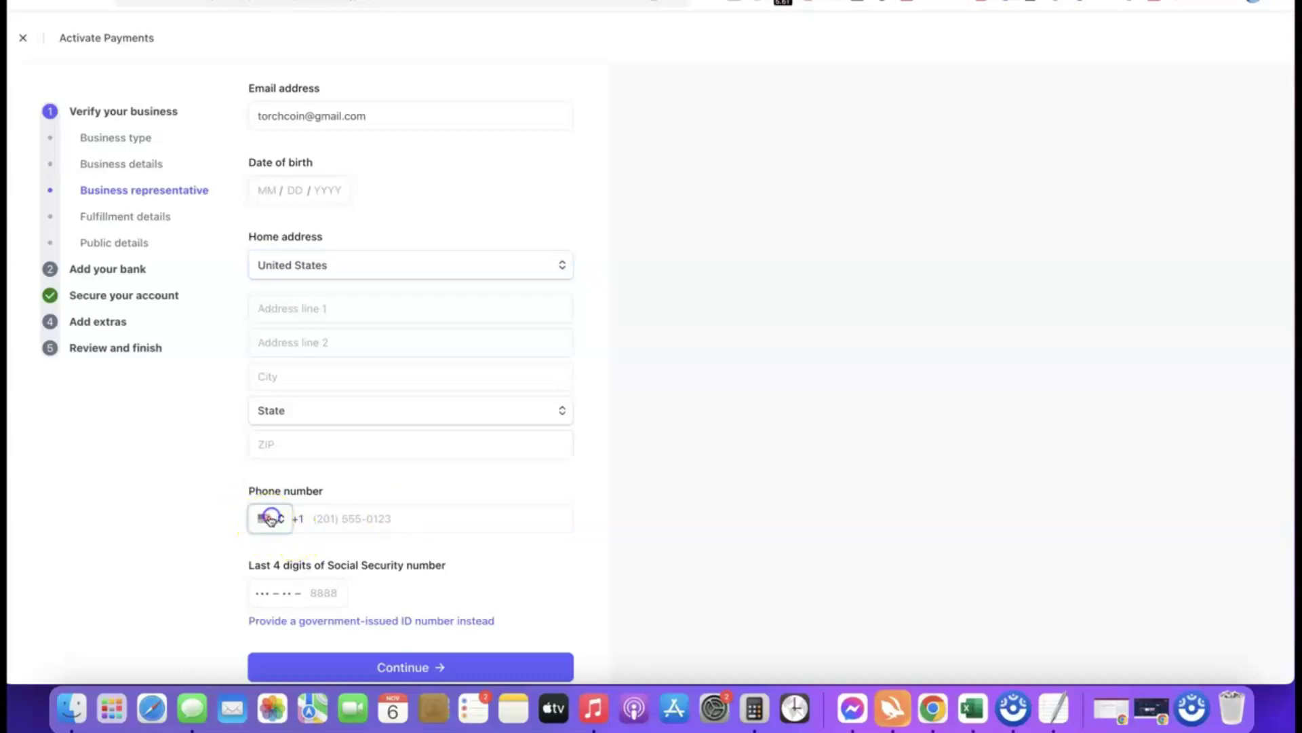
click(601, 530)
scroll(538, 512, down, 1)
scroll(538, 512, down, 1)
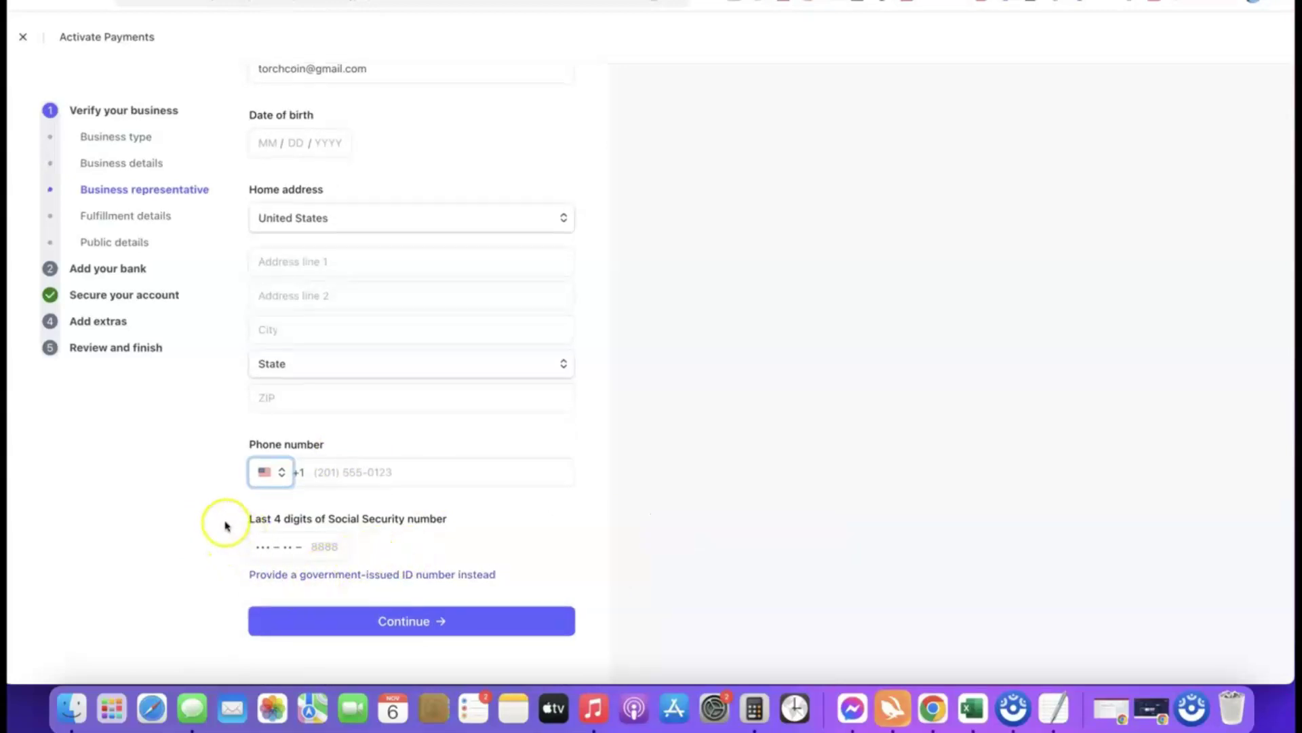
scroll(245, 536, up, 5)
scroll(234, 526, left, 5)
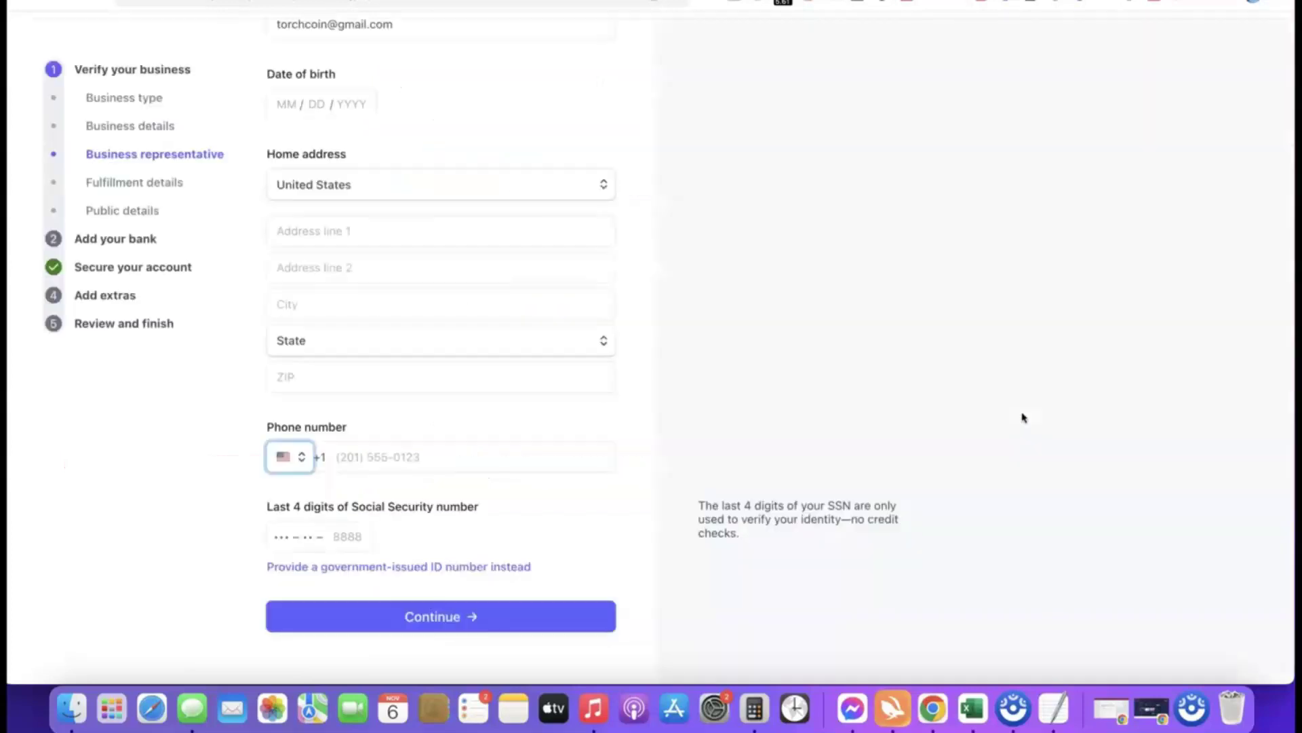
Switch to a full government ID number and set its country to NG.
click(740, 467)
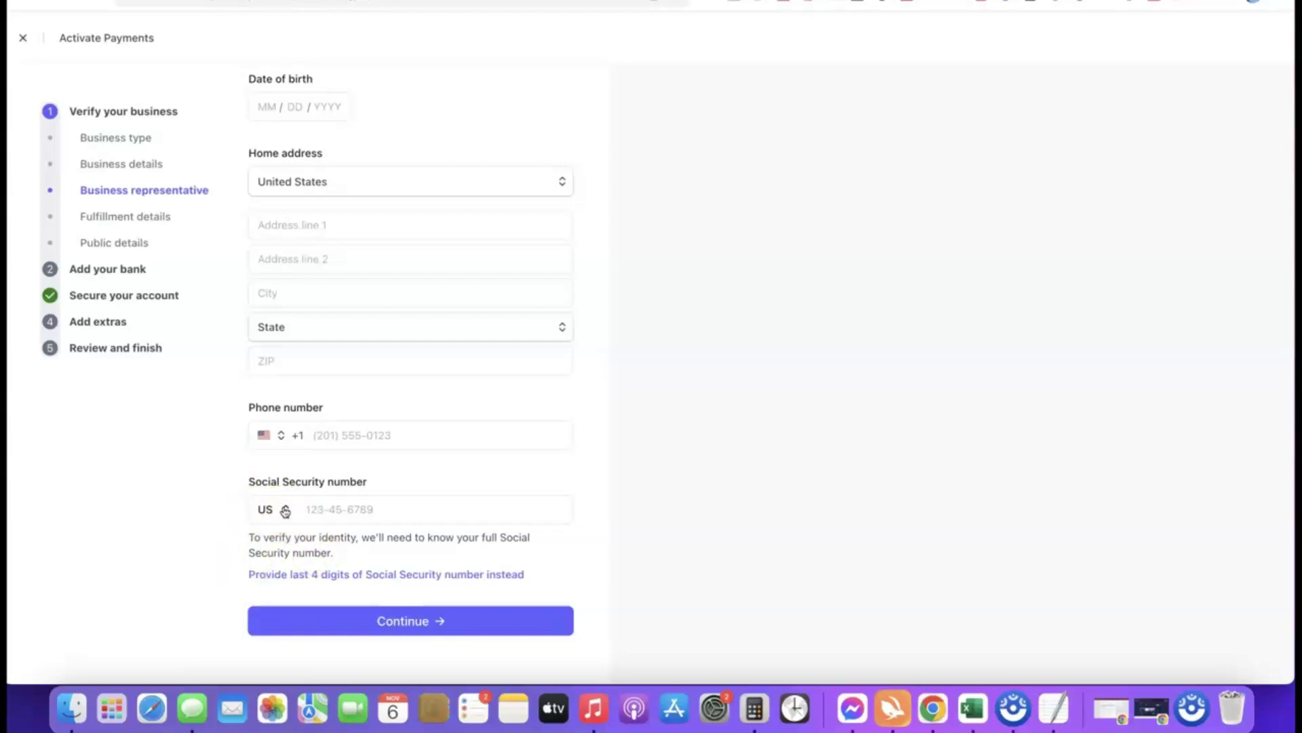
click(279, 509)
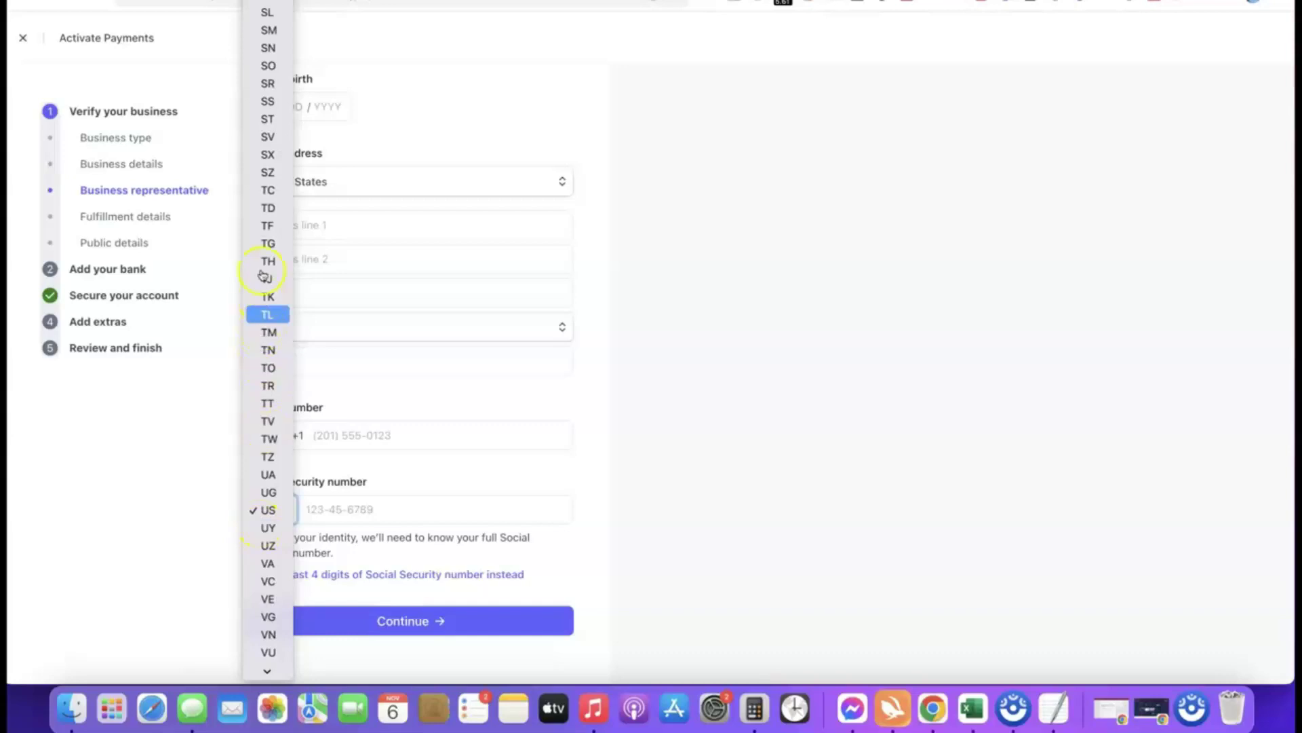
scroll(268, 278, down, 3)
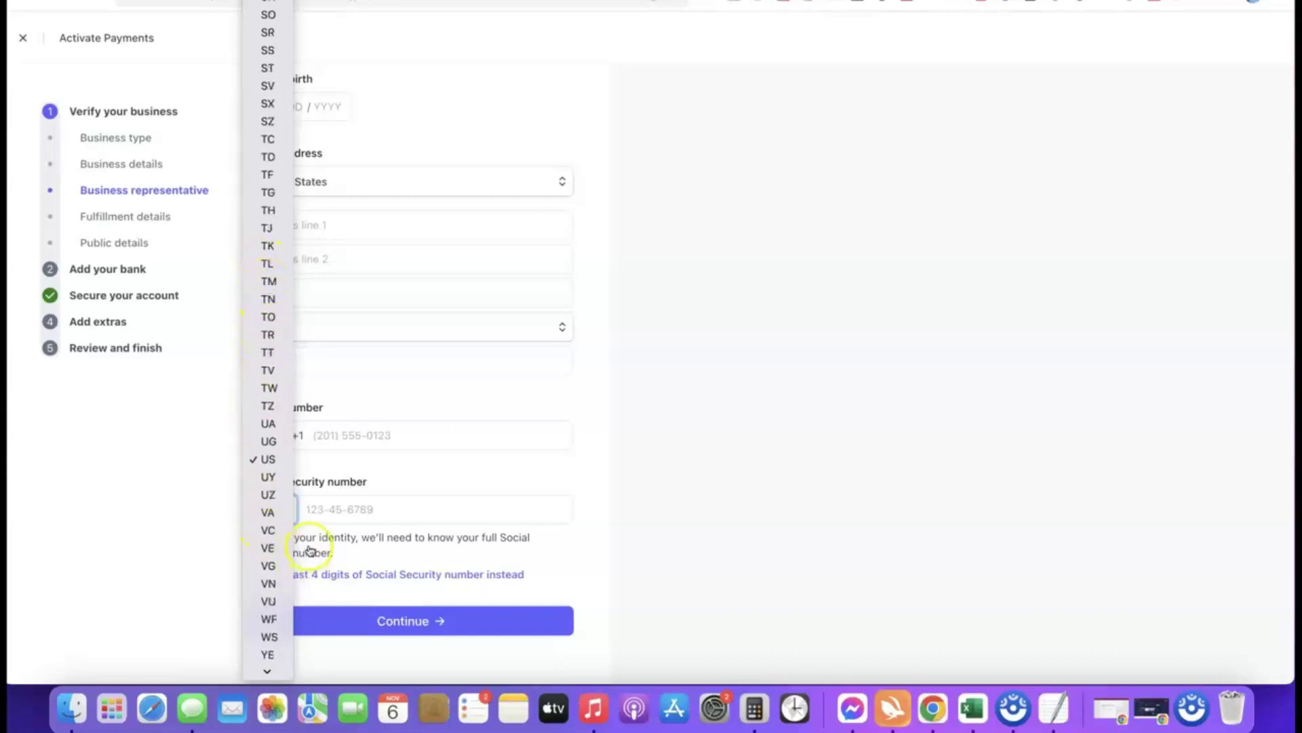
click(588, 507)
click(273, 510)
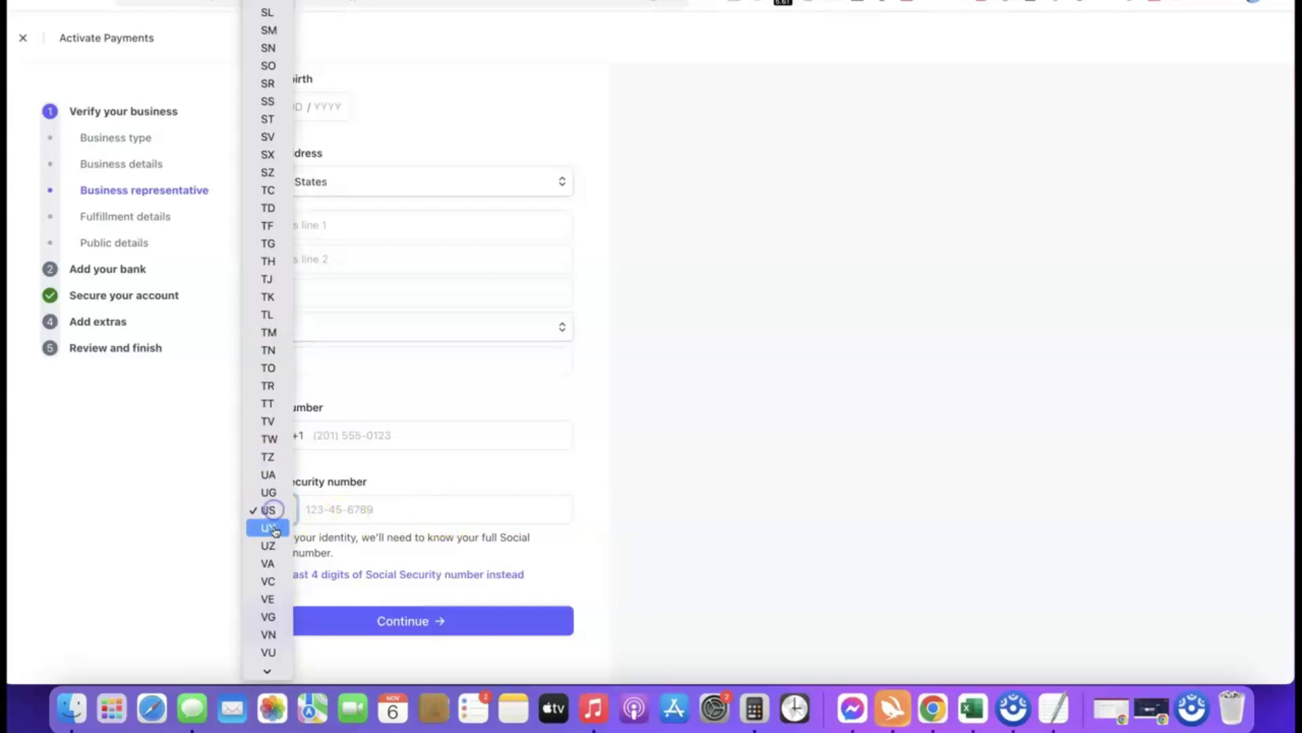
scroll(269, 468, down, 3)
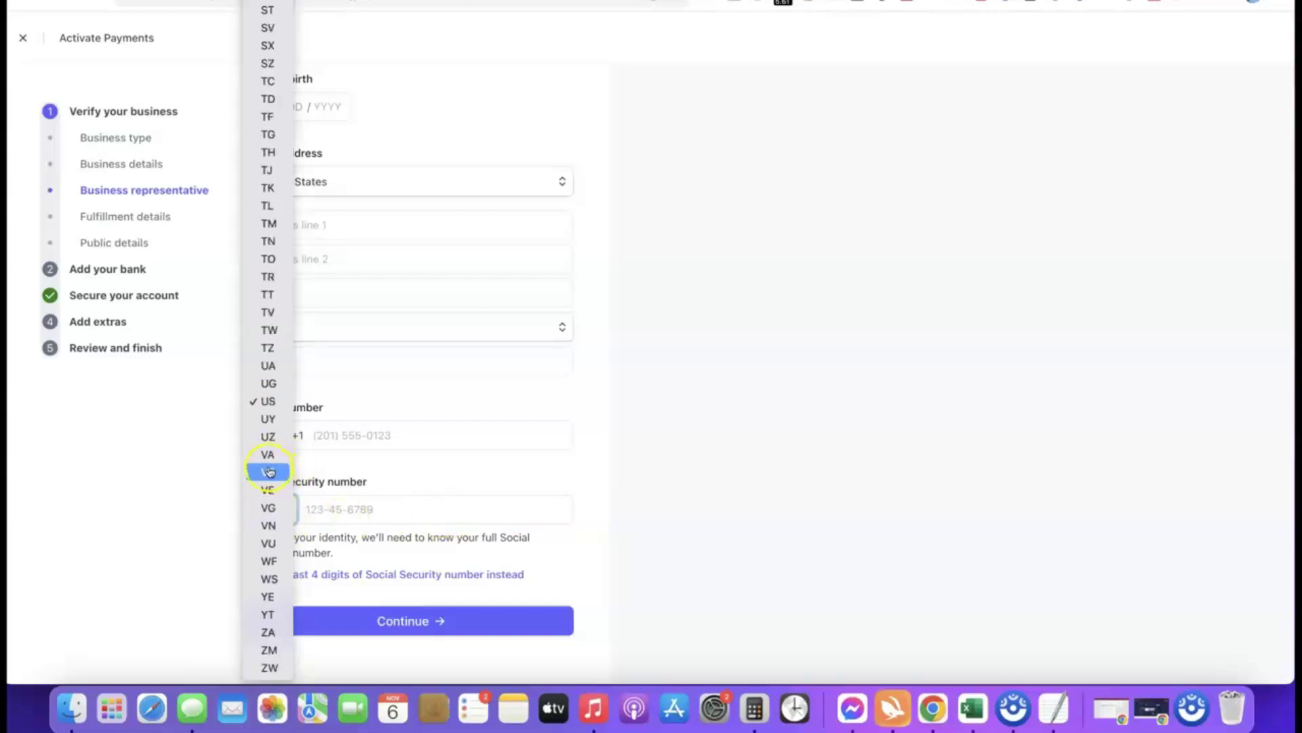
key(n)
key(g)
key(Return)
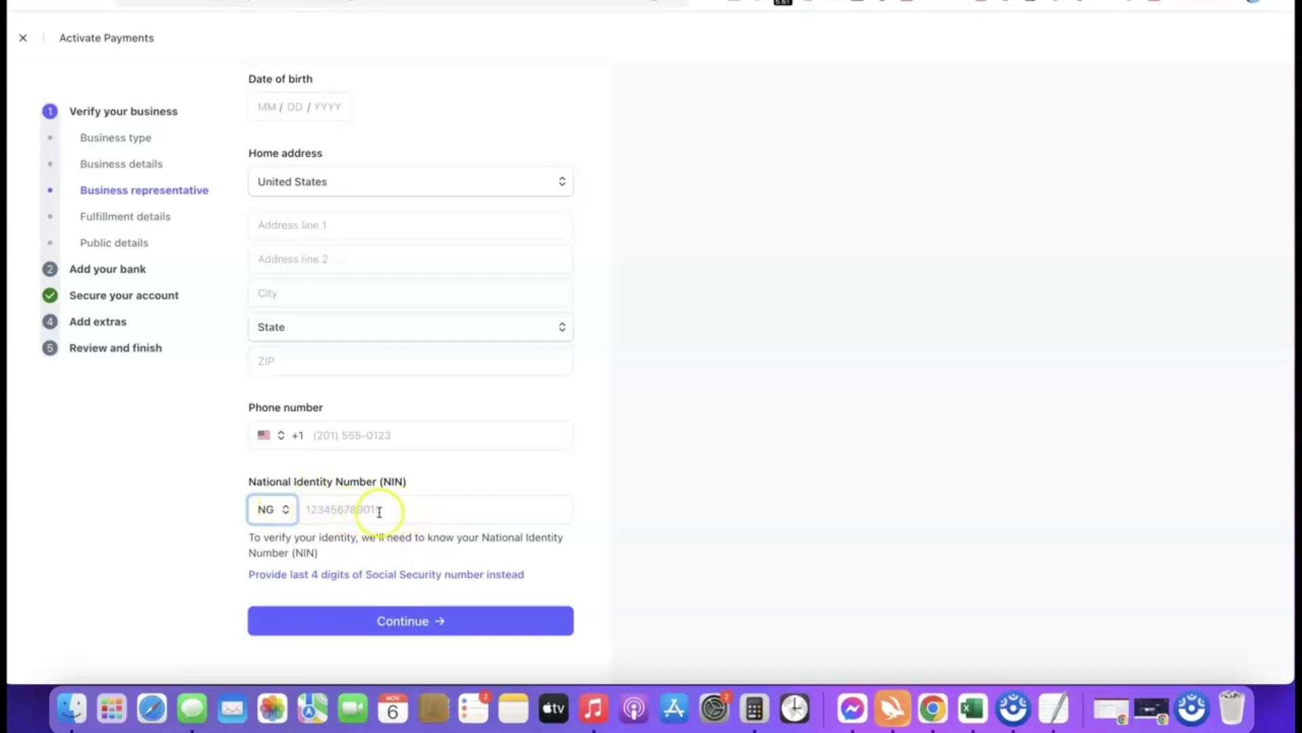
Set the phone number's country to Nigeria (+234).
click(265, 434)
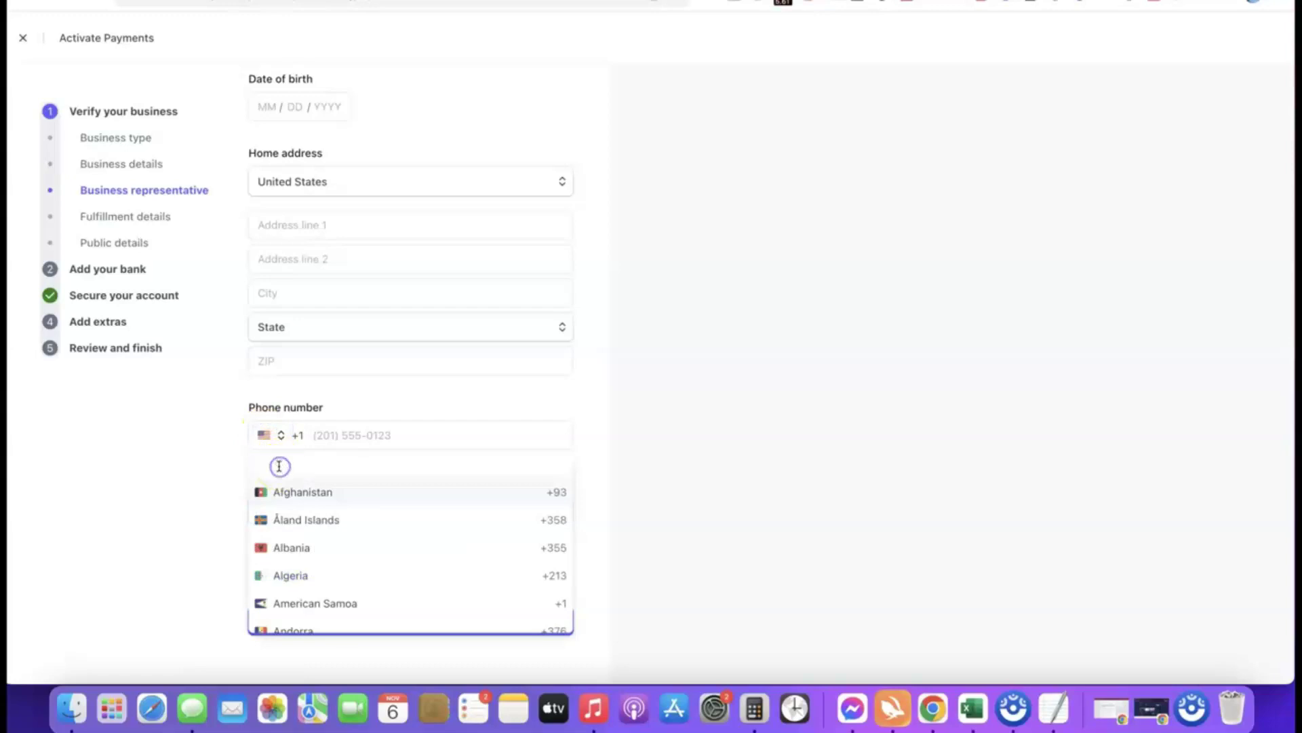
text(Nigeria)
key(Return)
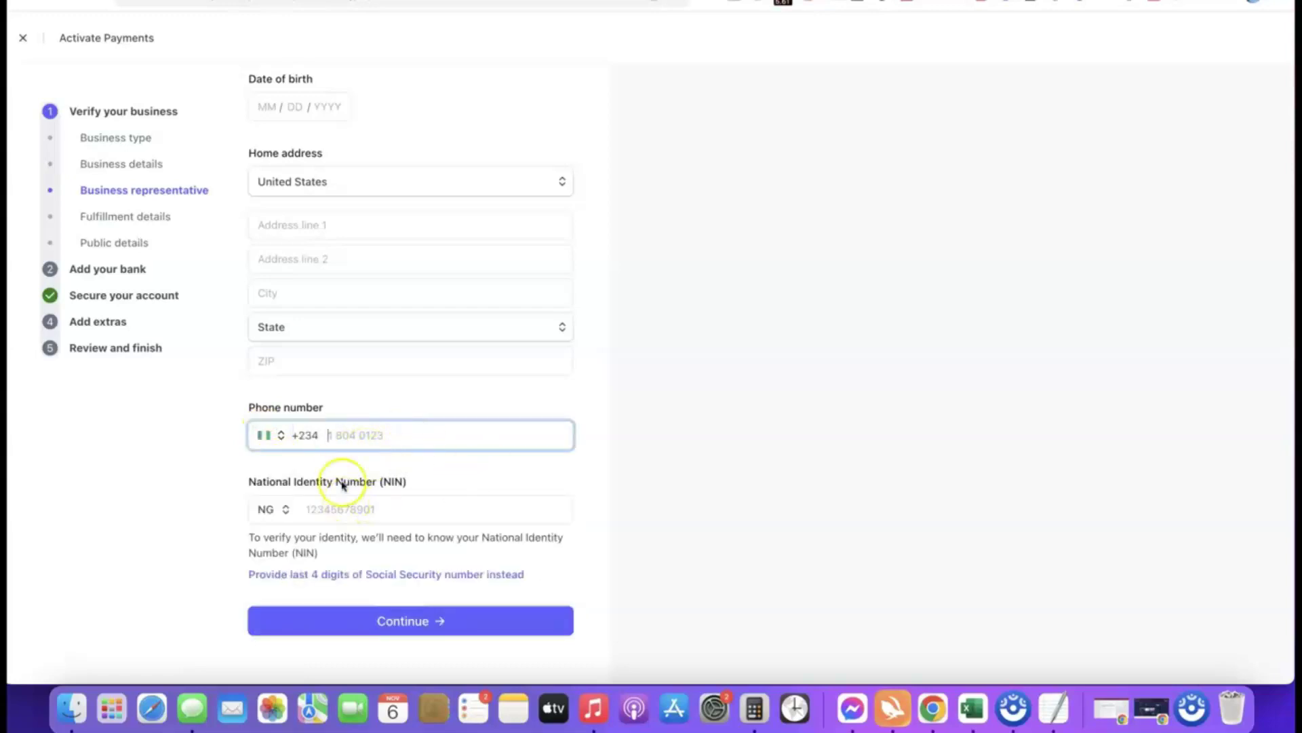
scroll(358, 413, up, 3)
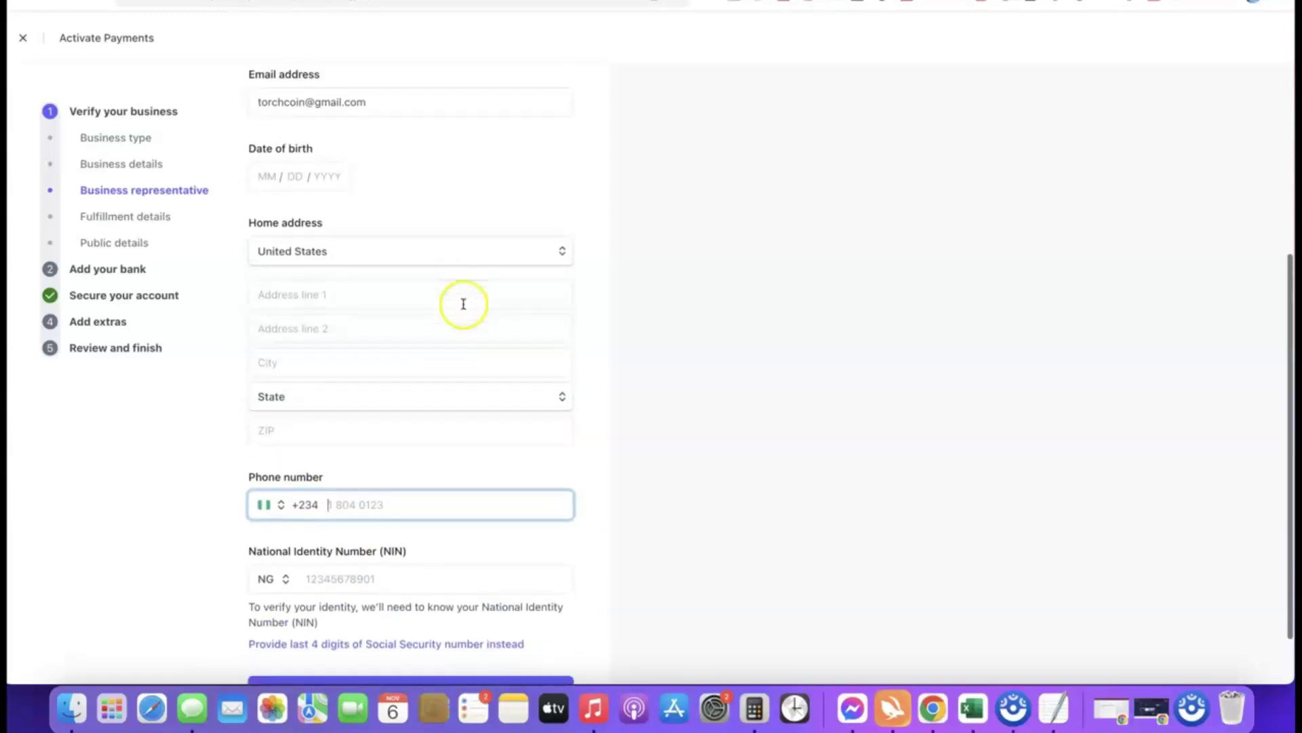
scroll(463, 303, down, 3)
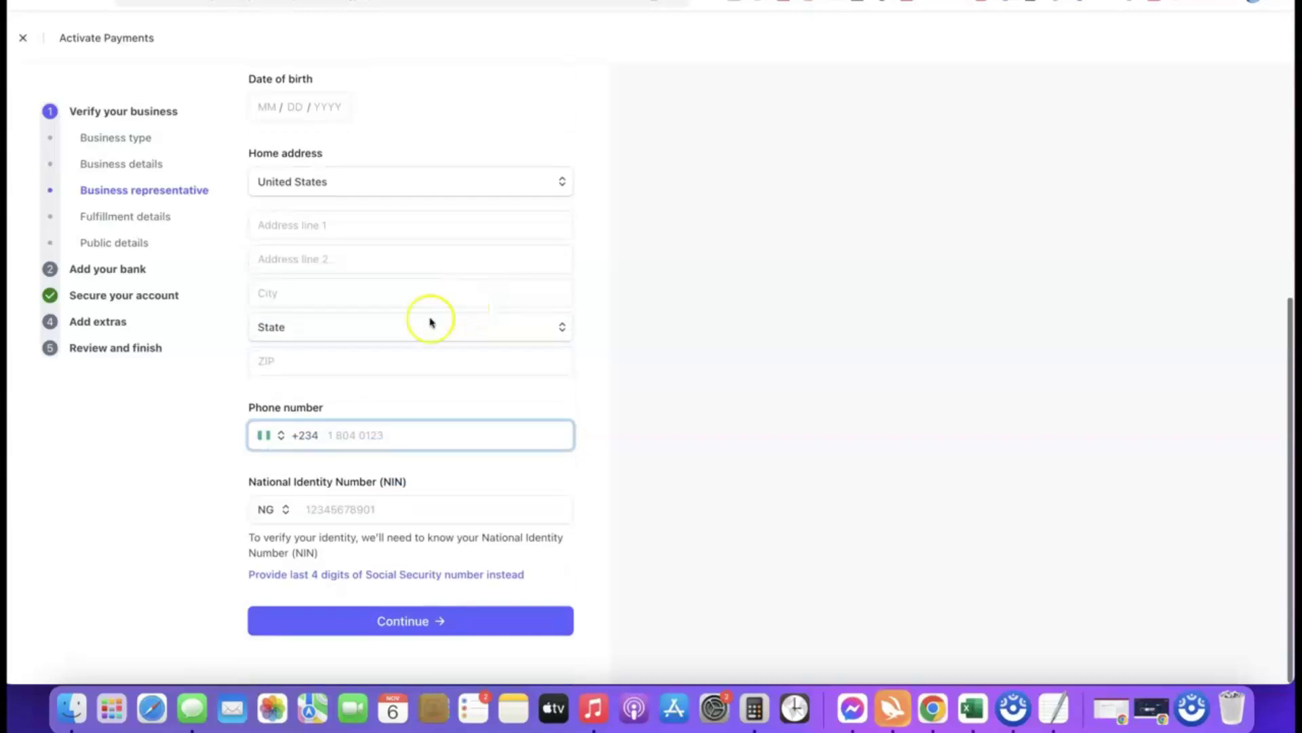
Submit the representative details and set delivery time to Within one day, after briefly choosing Within 2 weeks.
click(403, 623)
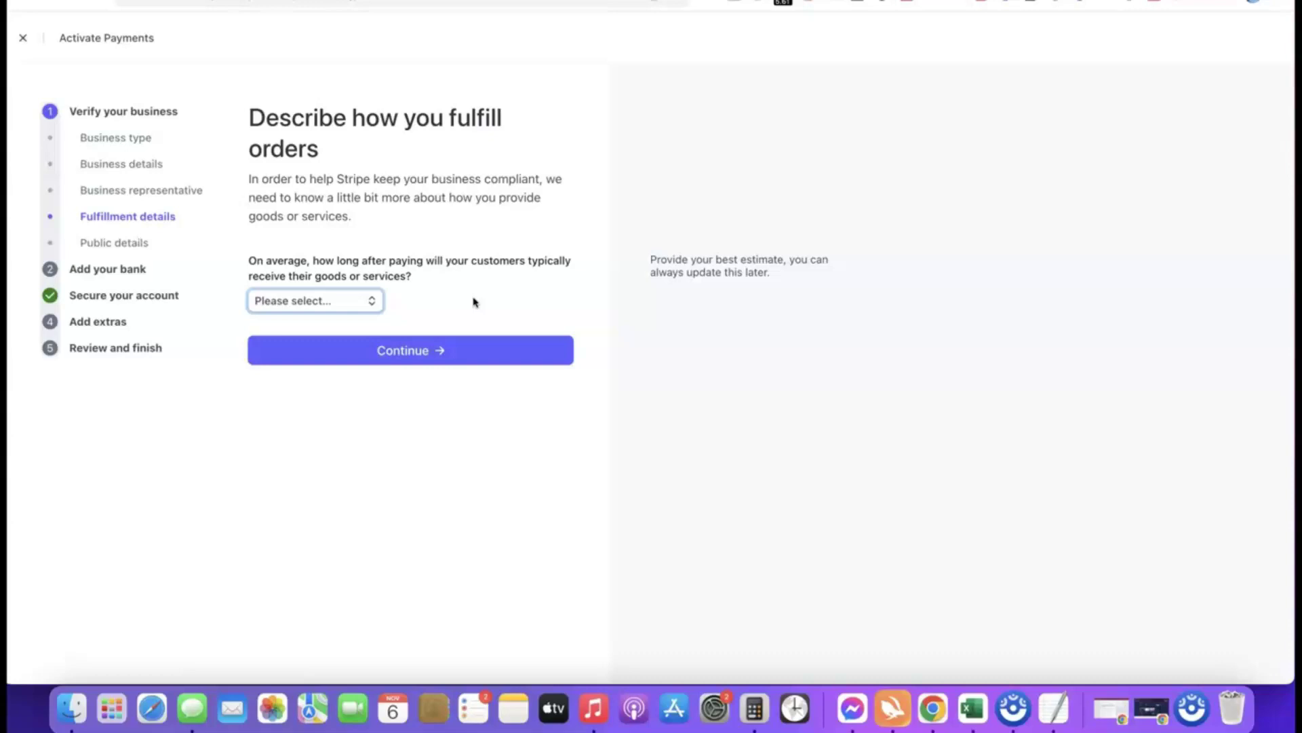
click(436, 268)
click(343, 305)
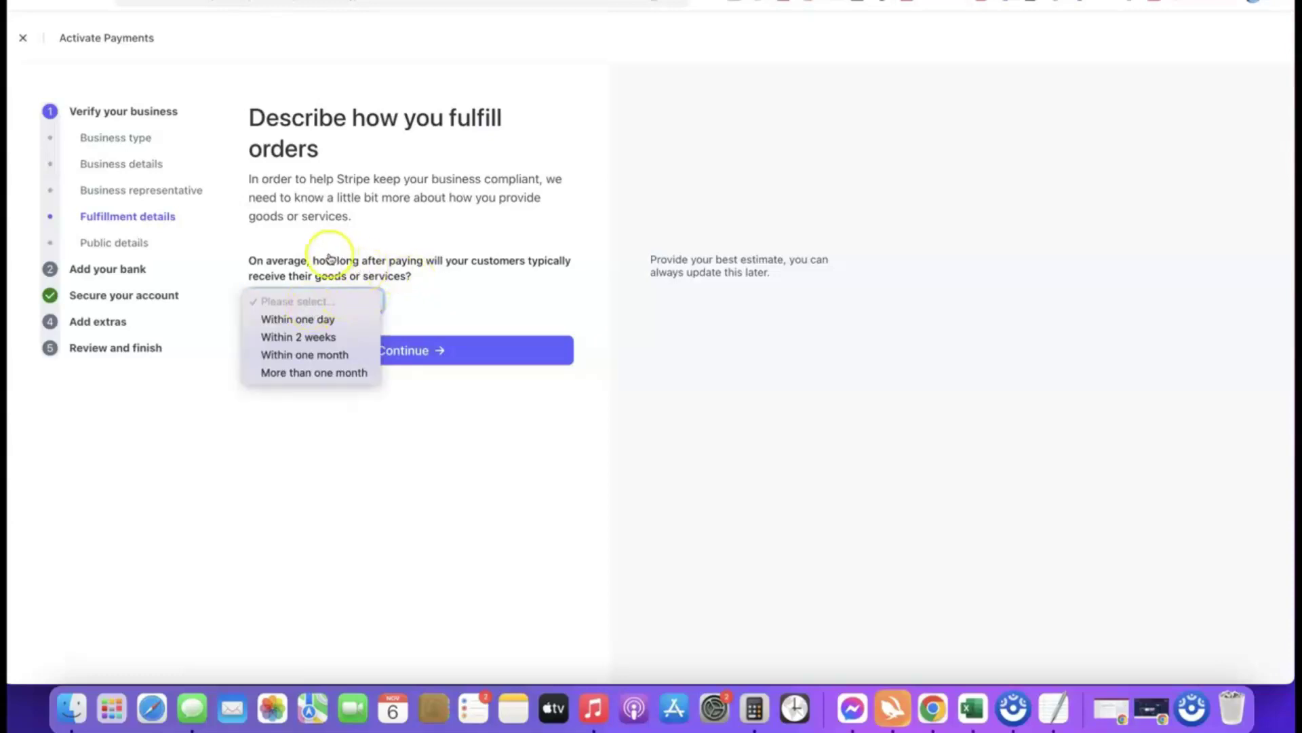
click(317, 339)
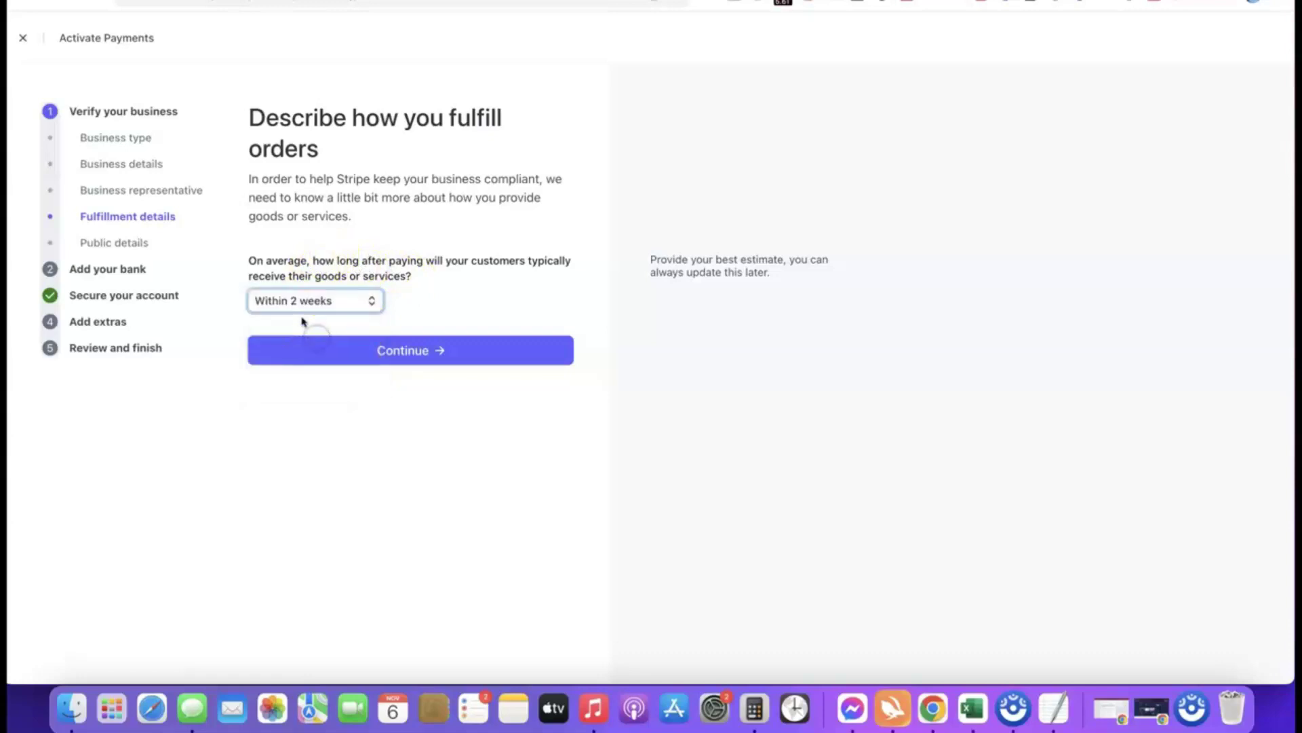
click(339, 302)
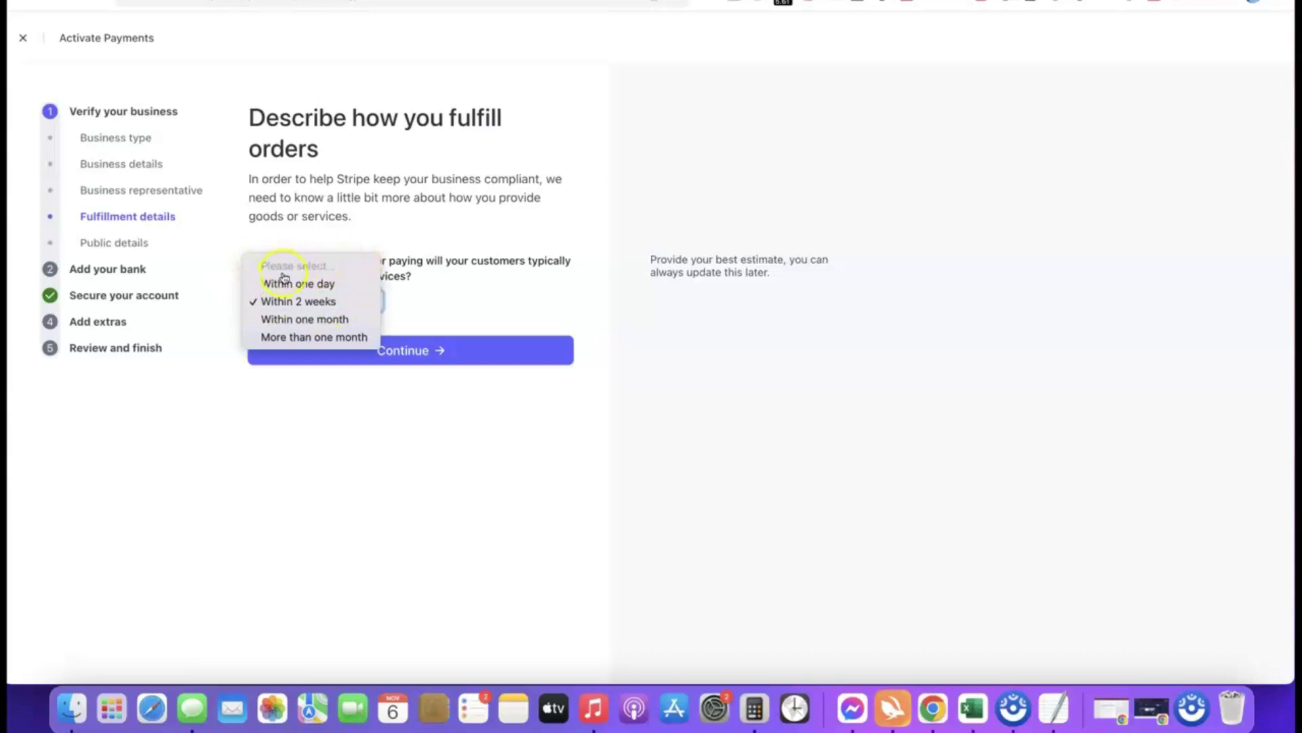
click(308, 285)
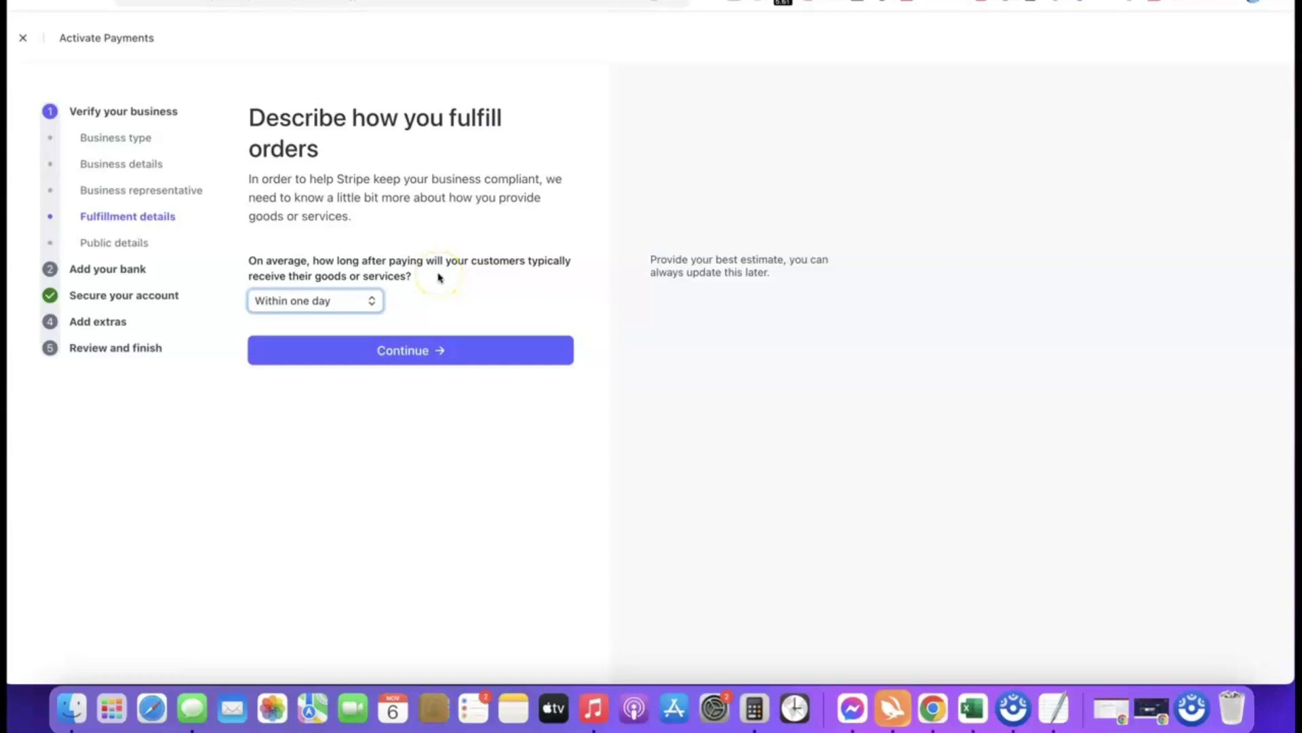
Submit fulfillment details and preview the descriptors AFFILIATEBLOGGINGBLUEP and AFFILIATEB.
click(407, 350)
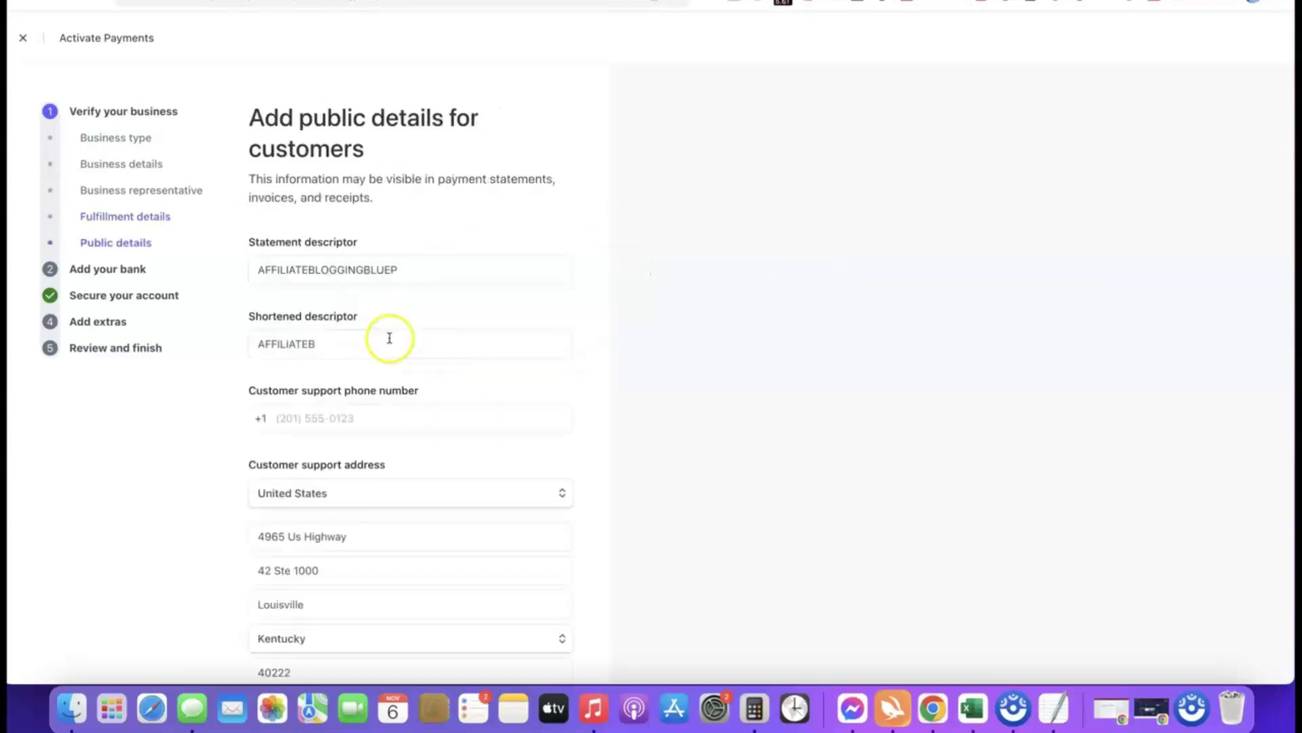
mouse_move(445, 285)
mouse_move(470, 233)
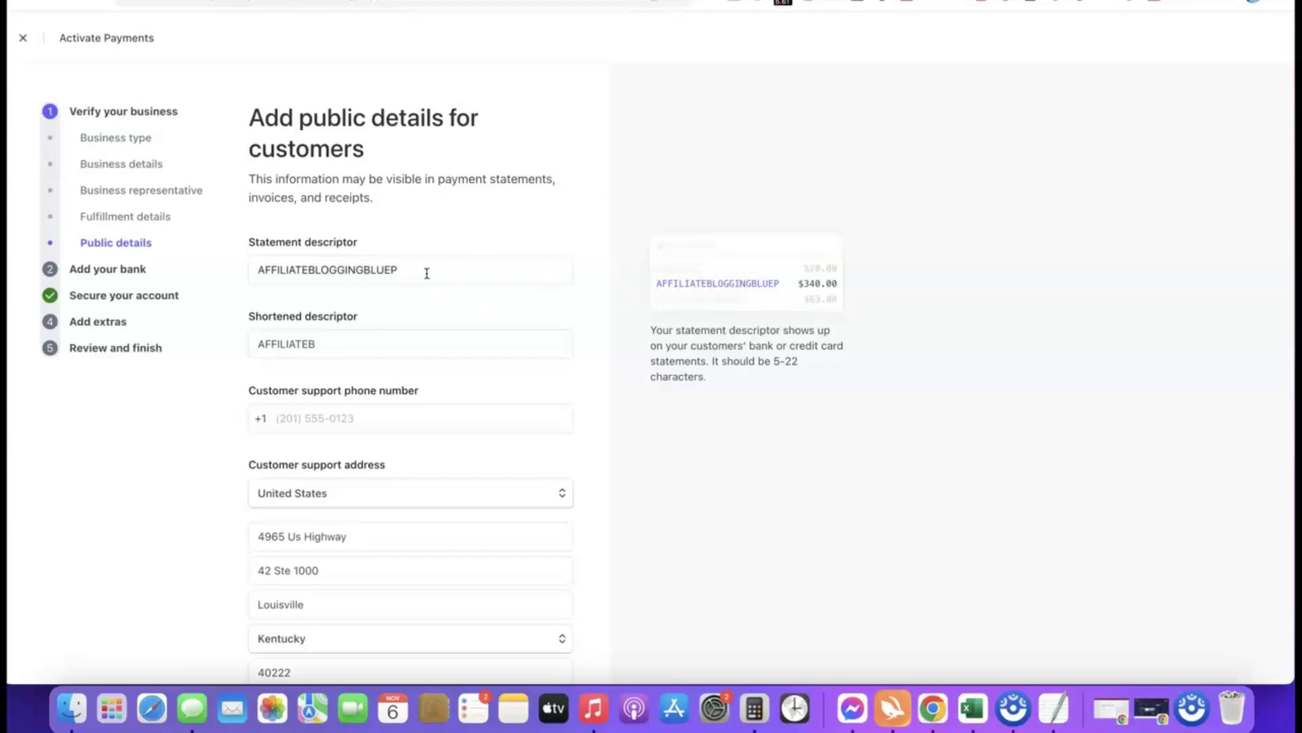
click(358, 350)
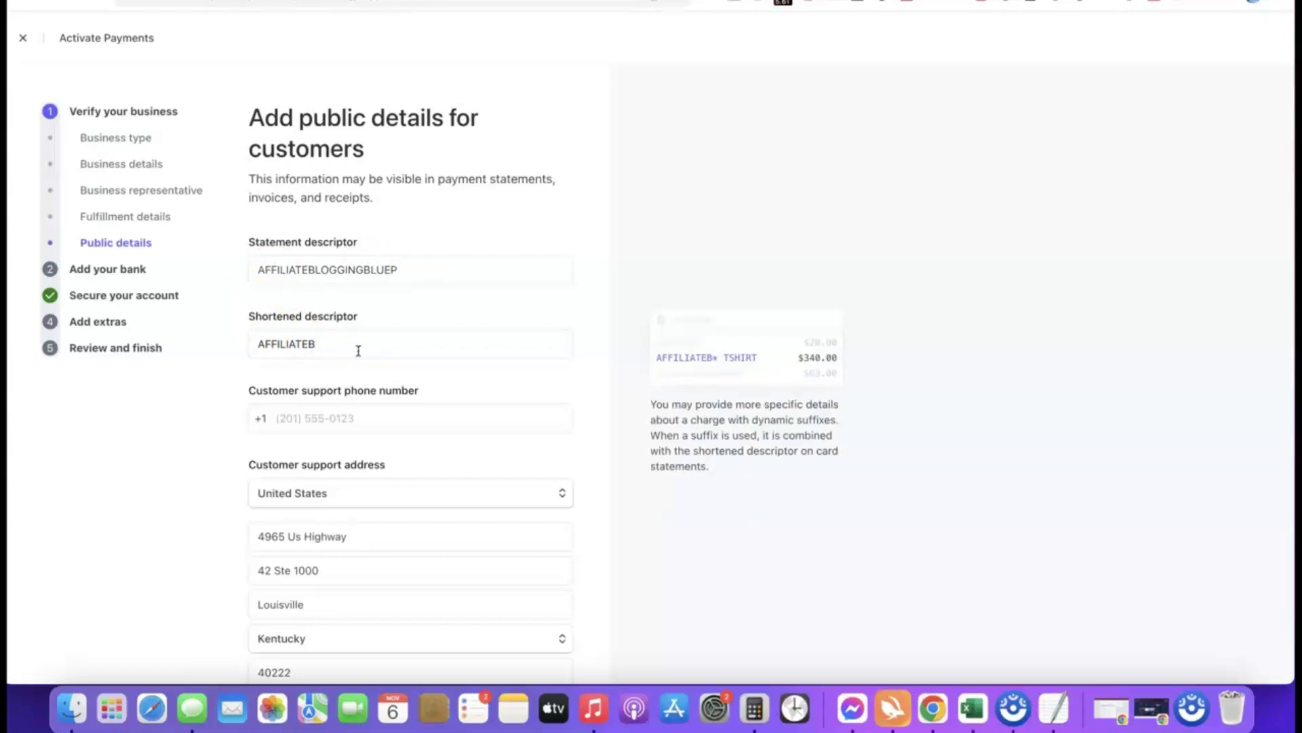
click(339, 400)
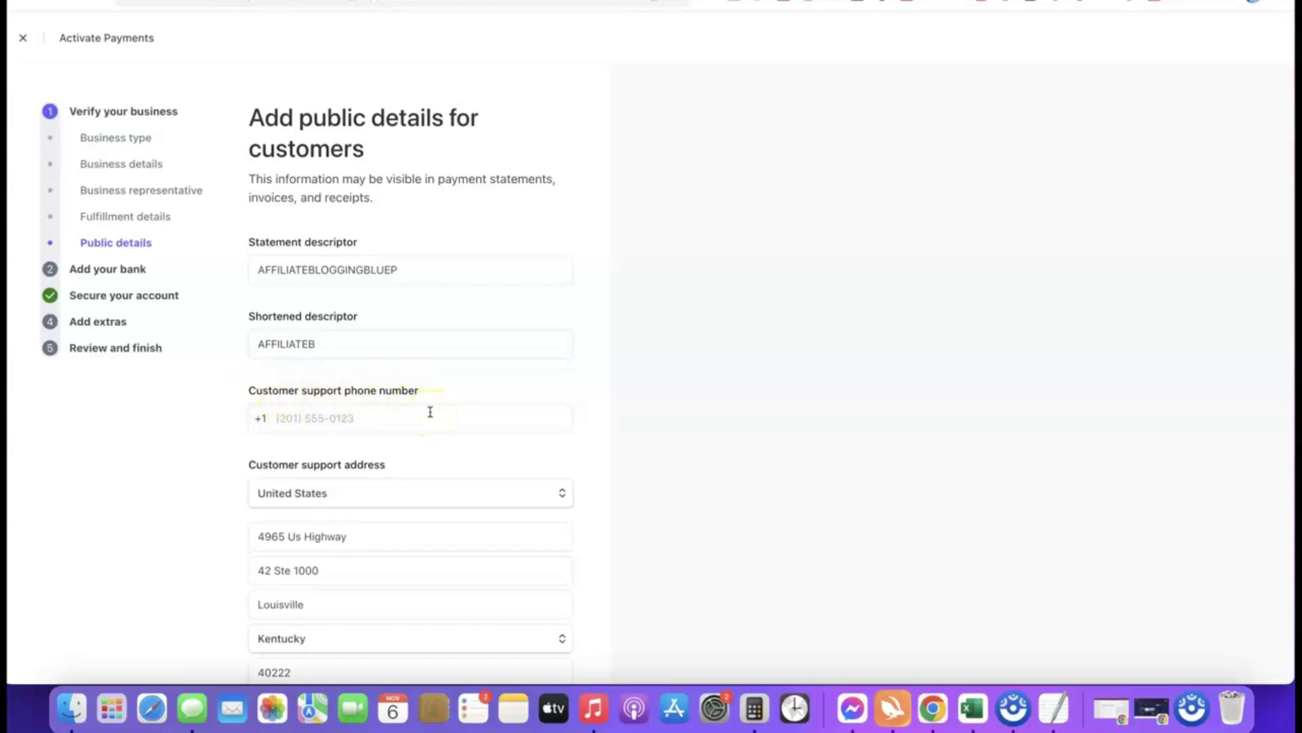
click(330, 273)
scroll(325, 279, down, 2)
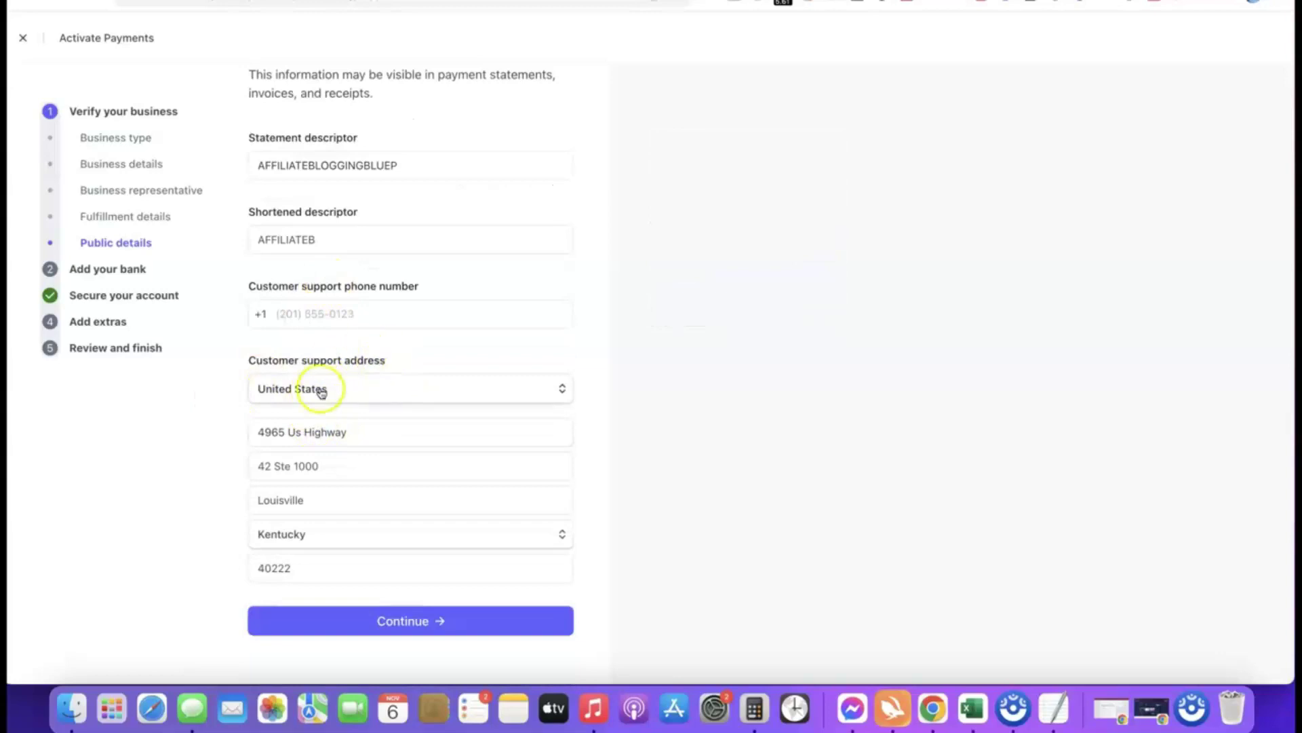
scroll(349, 405, up, 2)
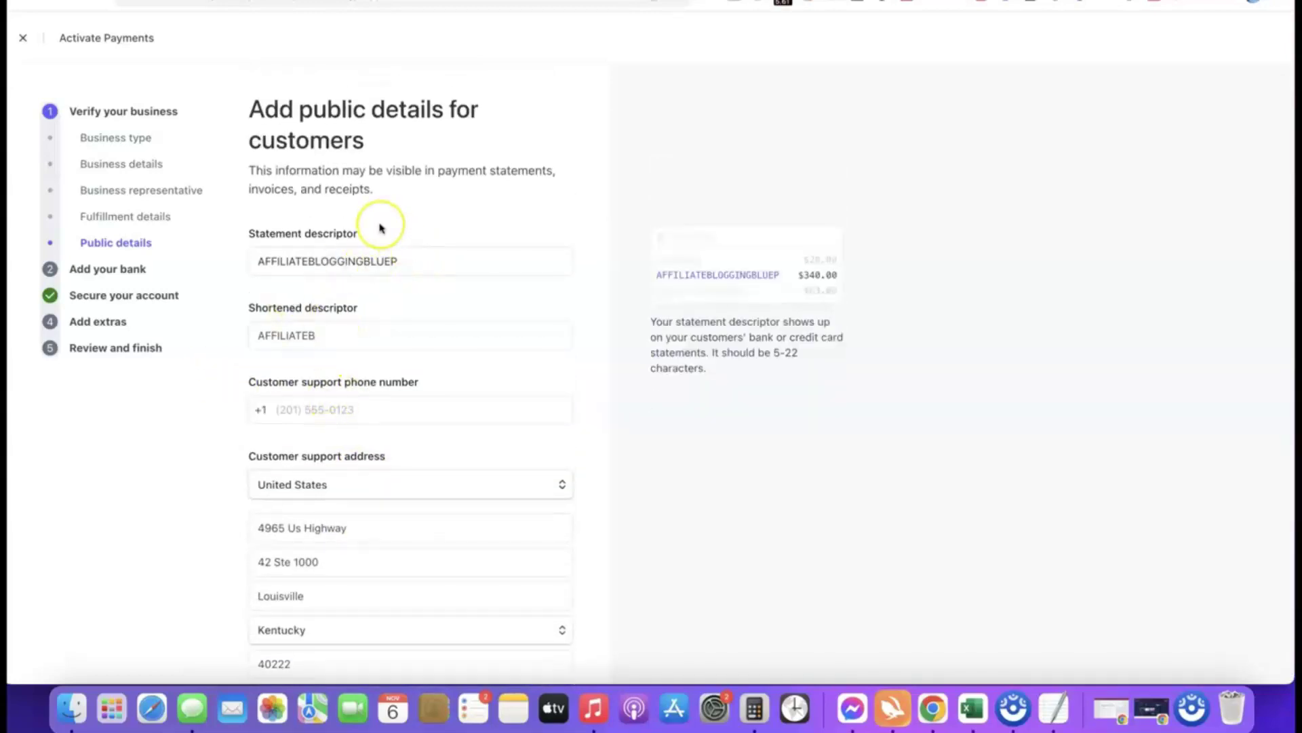
scroll(380, 227, down, 2)
Submit the public details and switch to entering bank details manually.
click(360, 621)
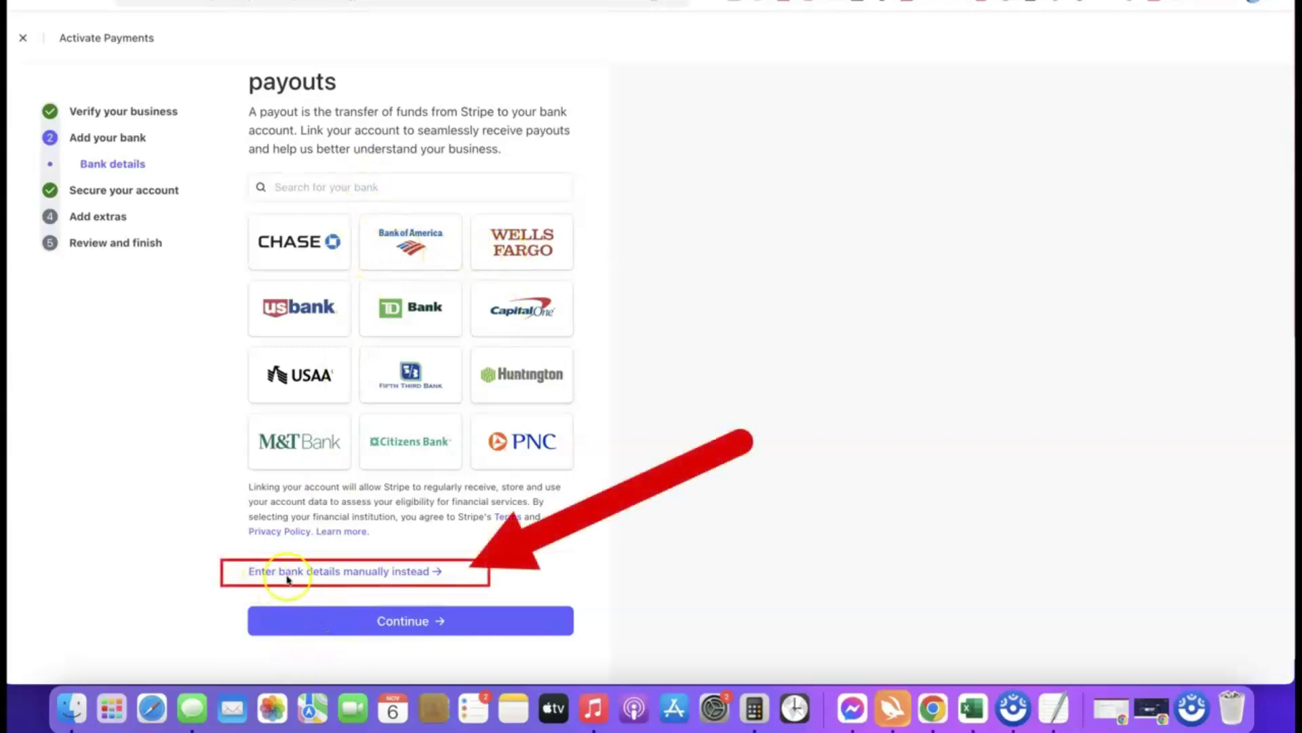
click(381, 574)
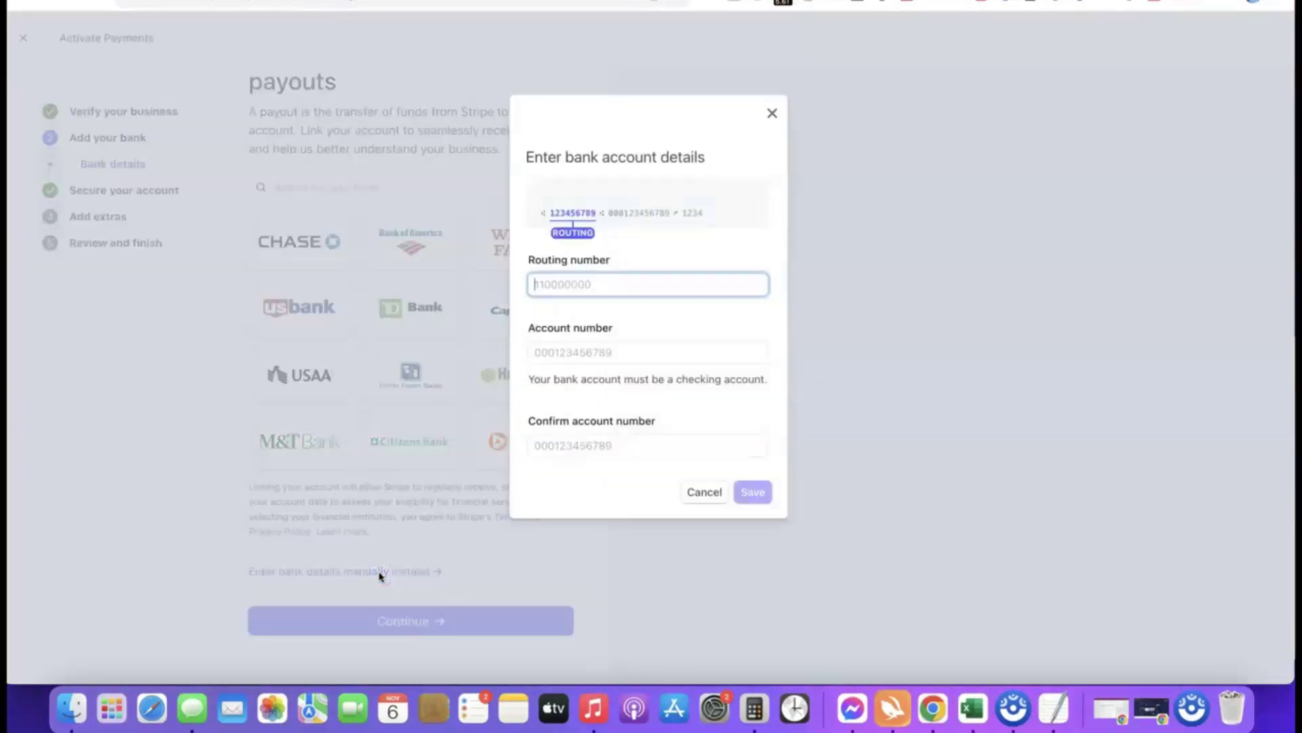
Enter the Bank of America routing and account numbers and save the payout account.
click(598, 291)
click(746, 493)
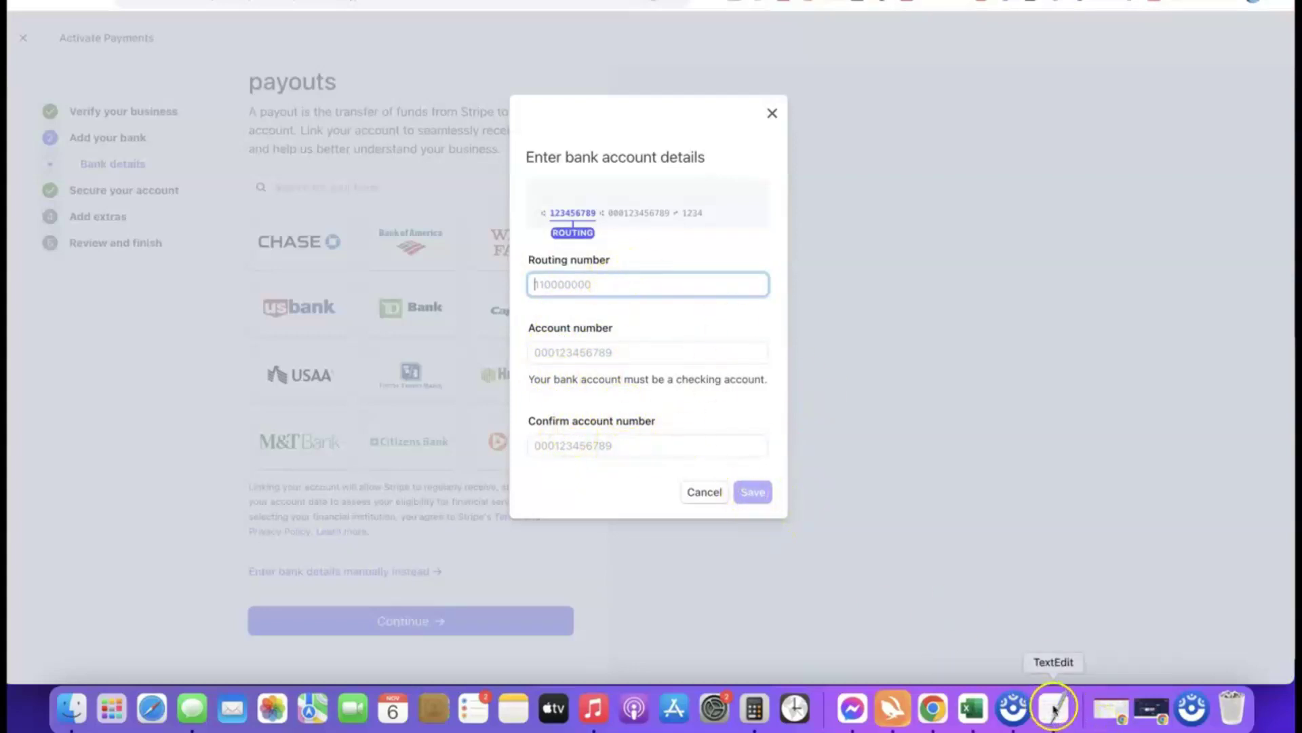
text(061000052)
key(Tab)
key(Tab)
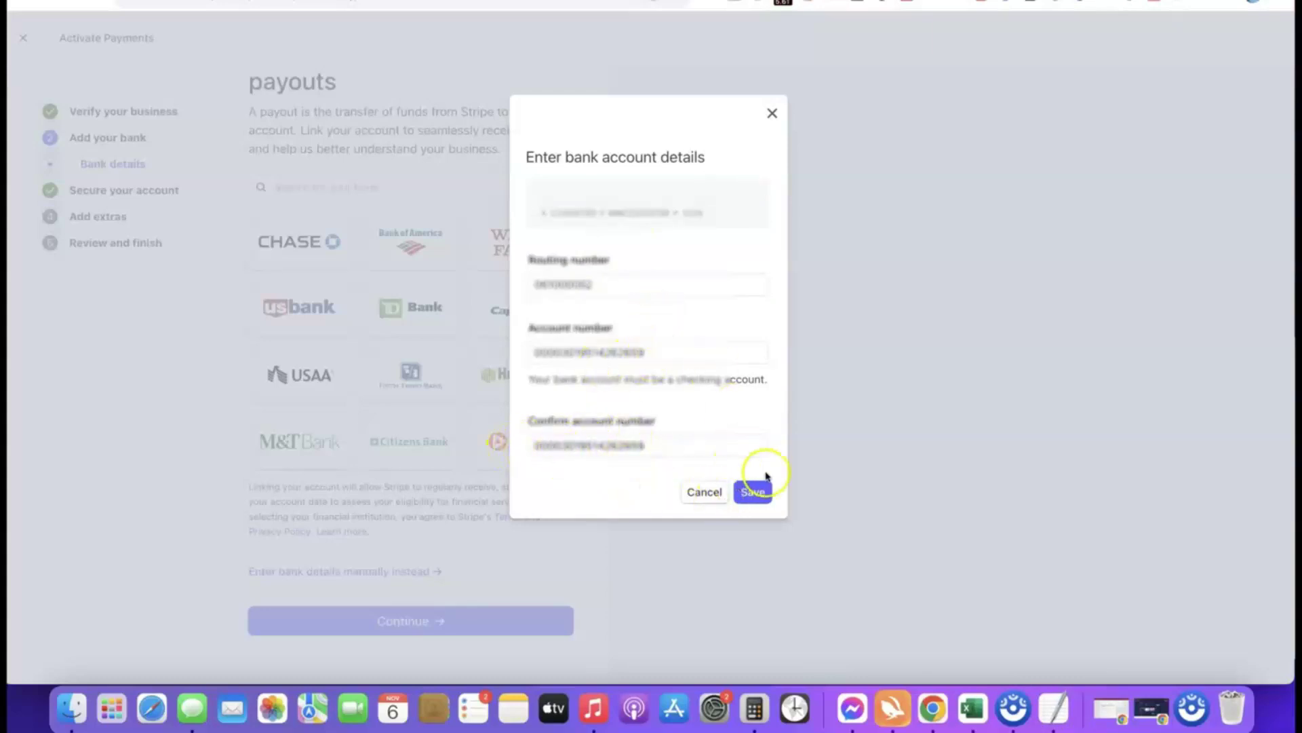
click(754, 491)
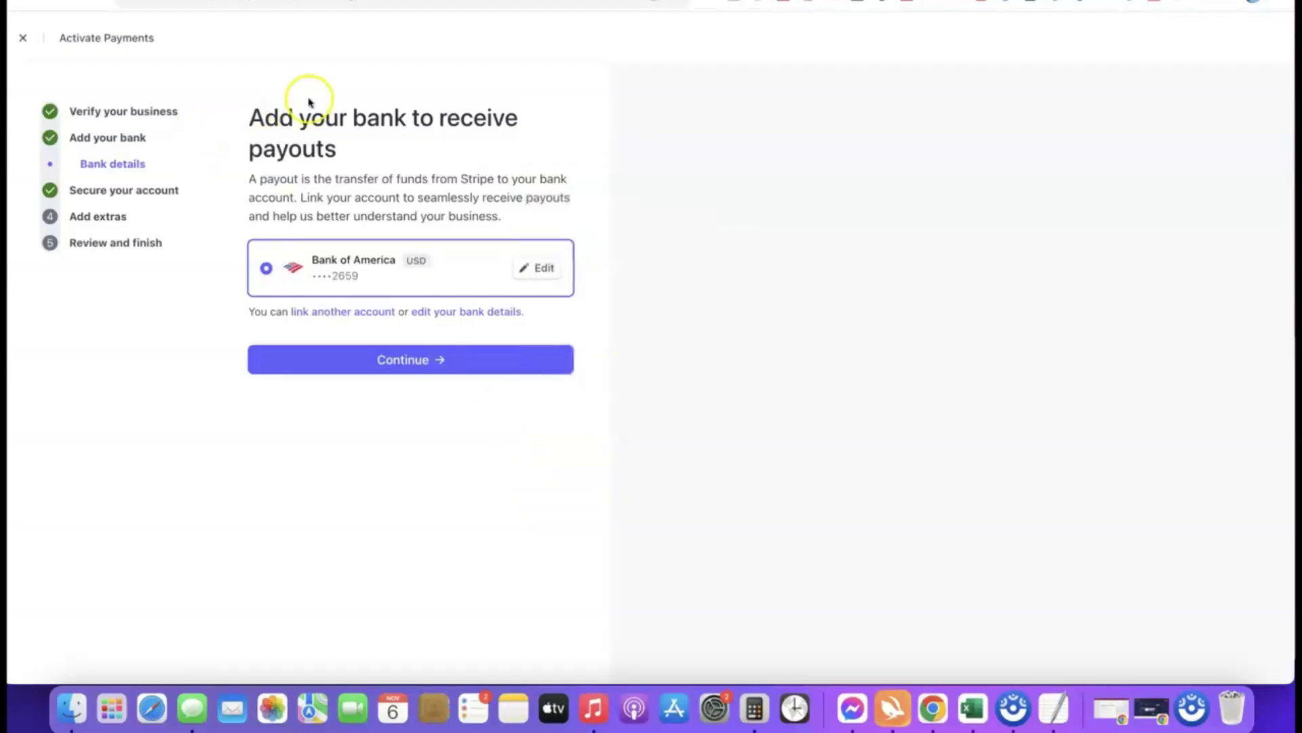
Confirm the linked Bank of America account and continue to account security.
click(404, 364)
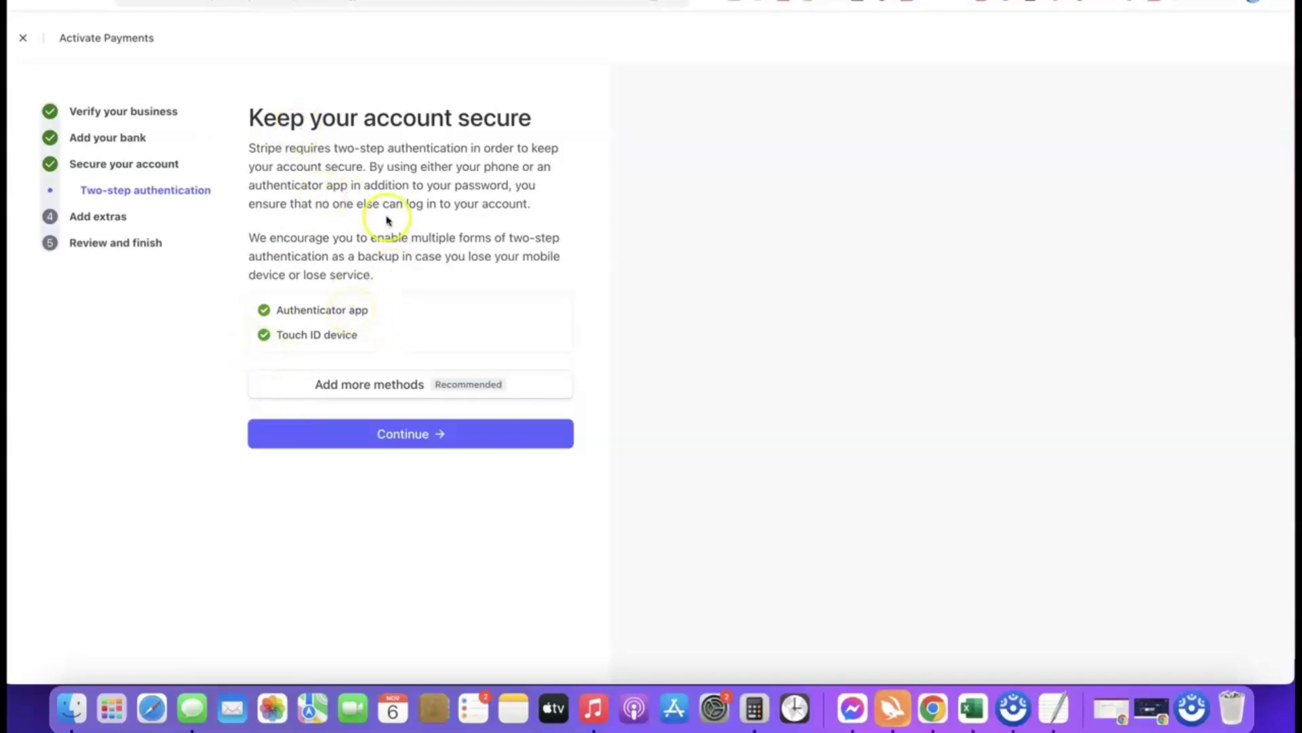
Pass two-step authentication, skip sales tax and climate contributions, review the summary and submit.
click(415, 437)
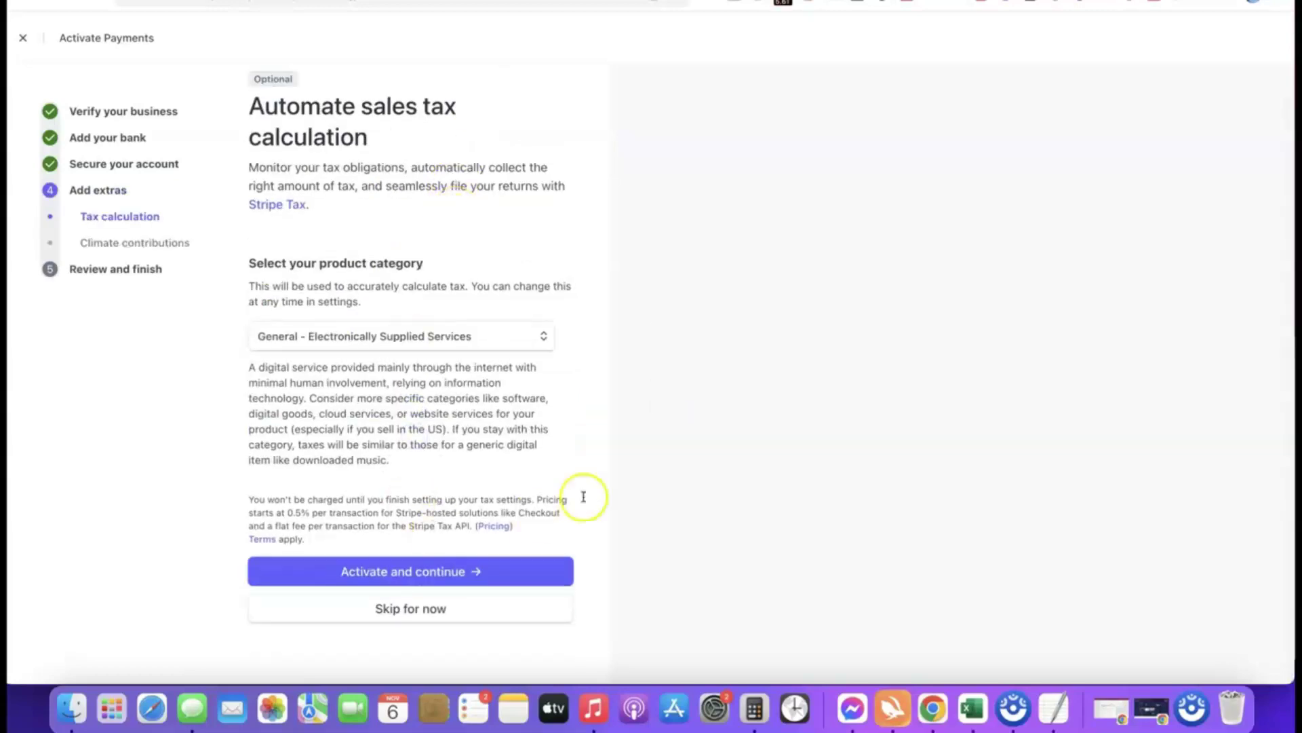
click(411, 610)
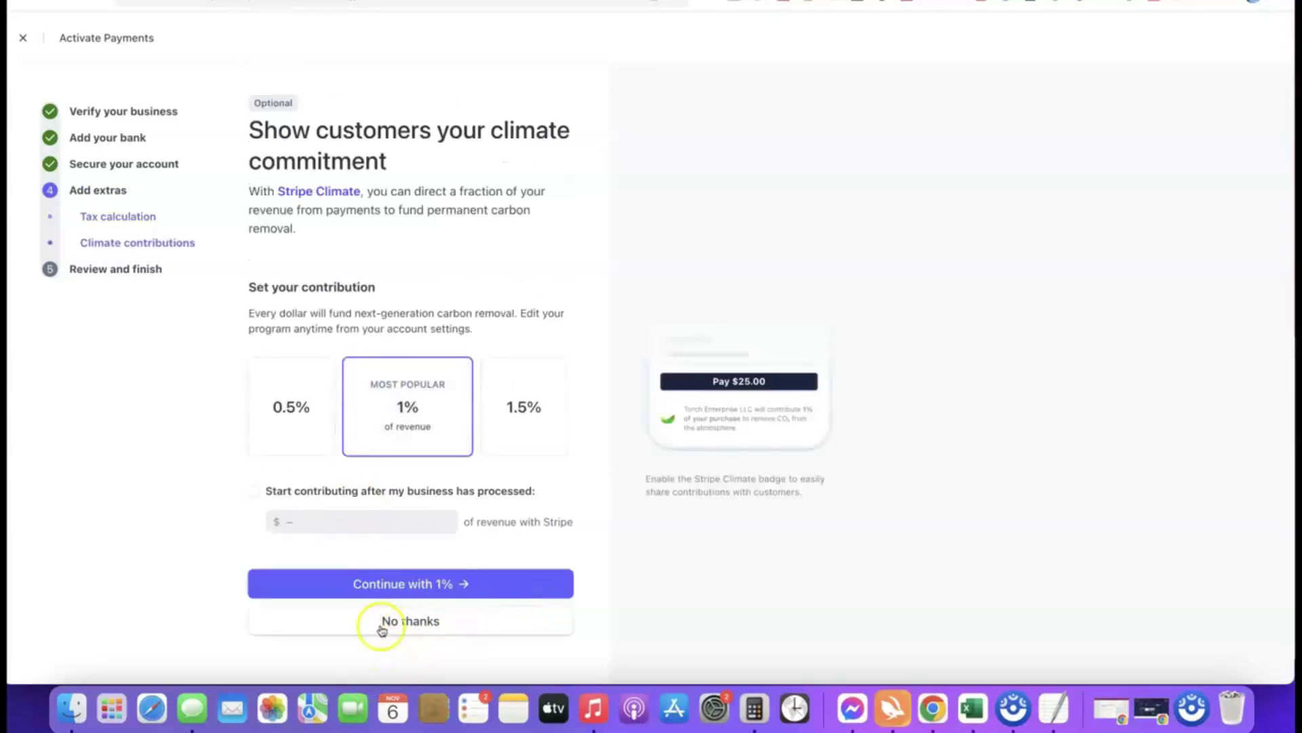
click(434, 621)
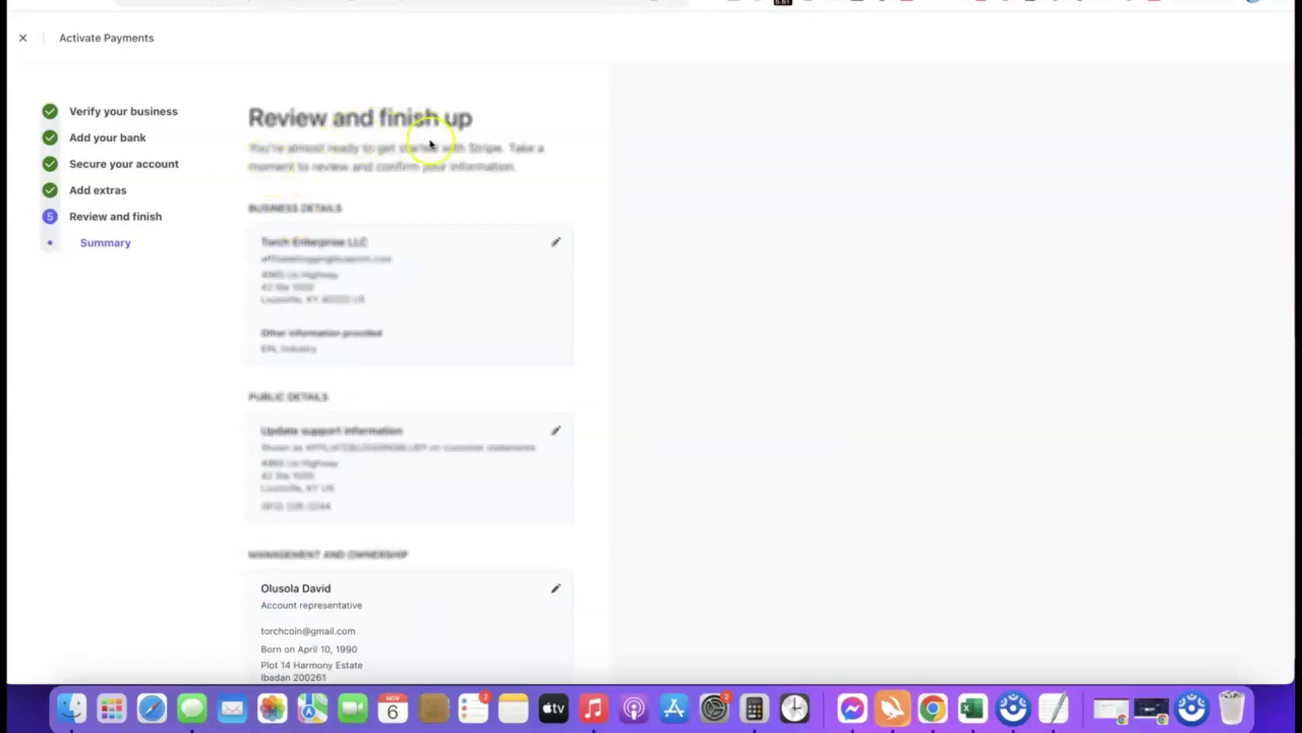
scroll(373, 104, down, 5)
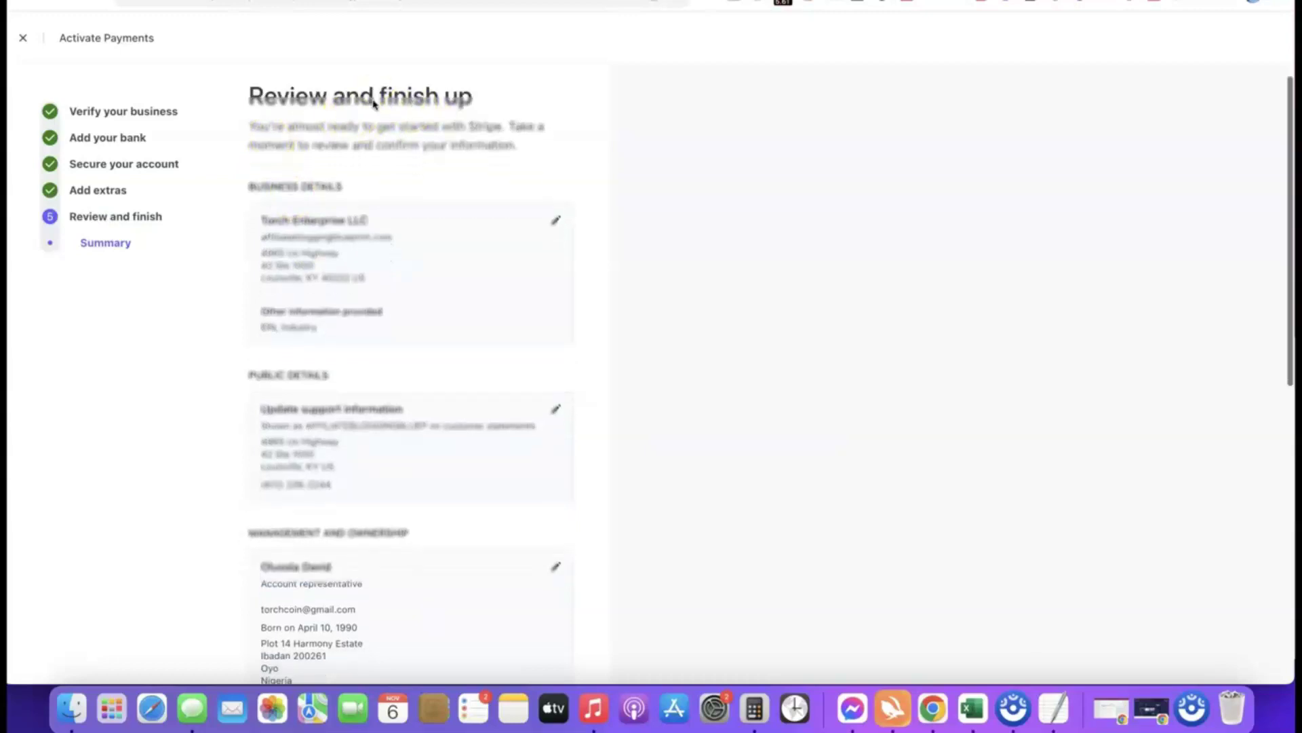
scroll(353, 101, up, 3)
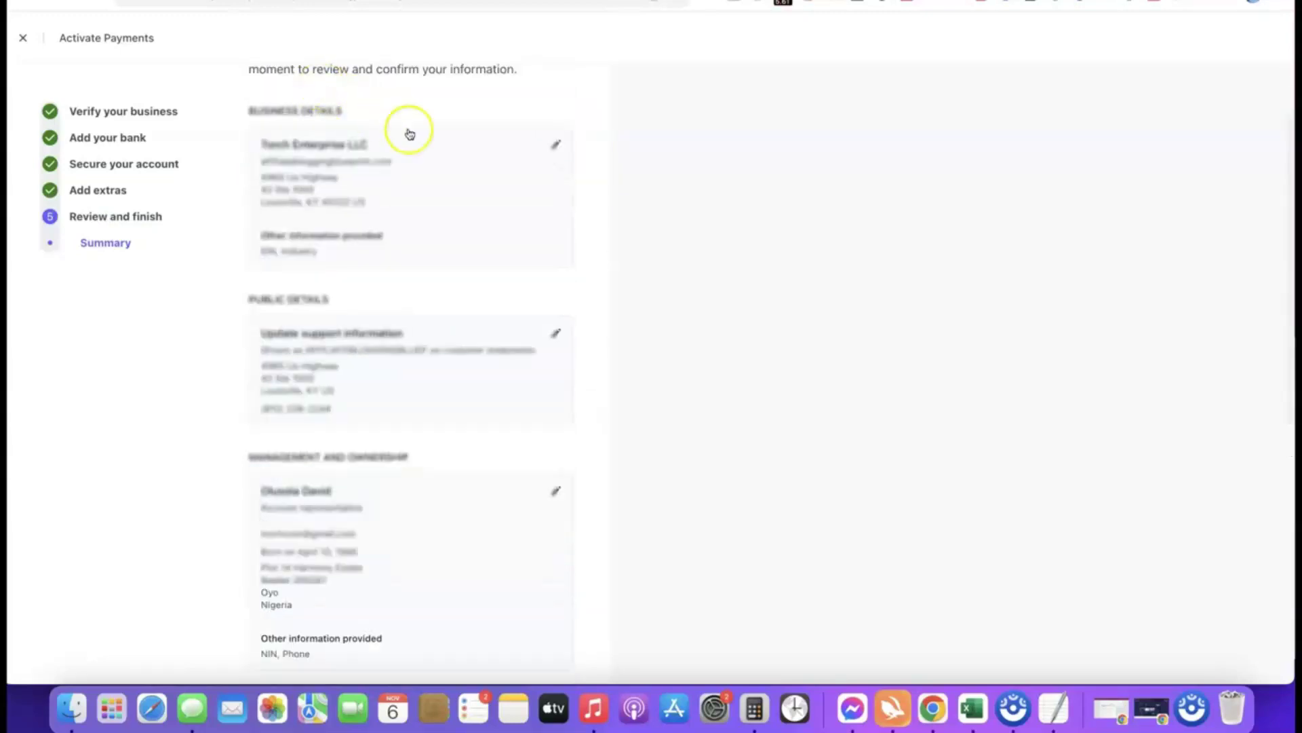
scroll(410, 133, down, 8)
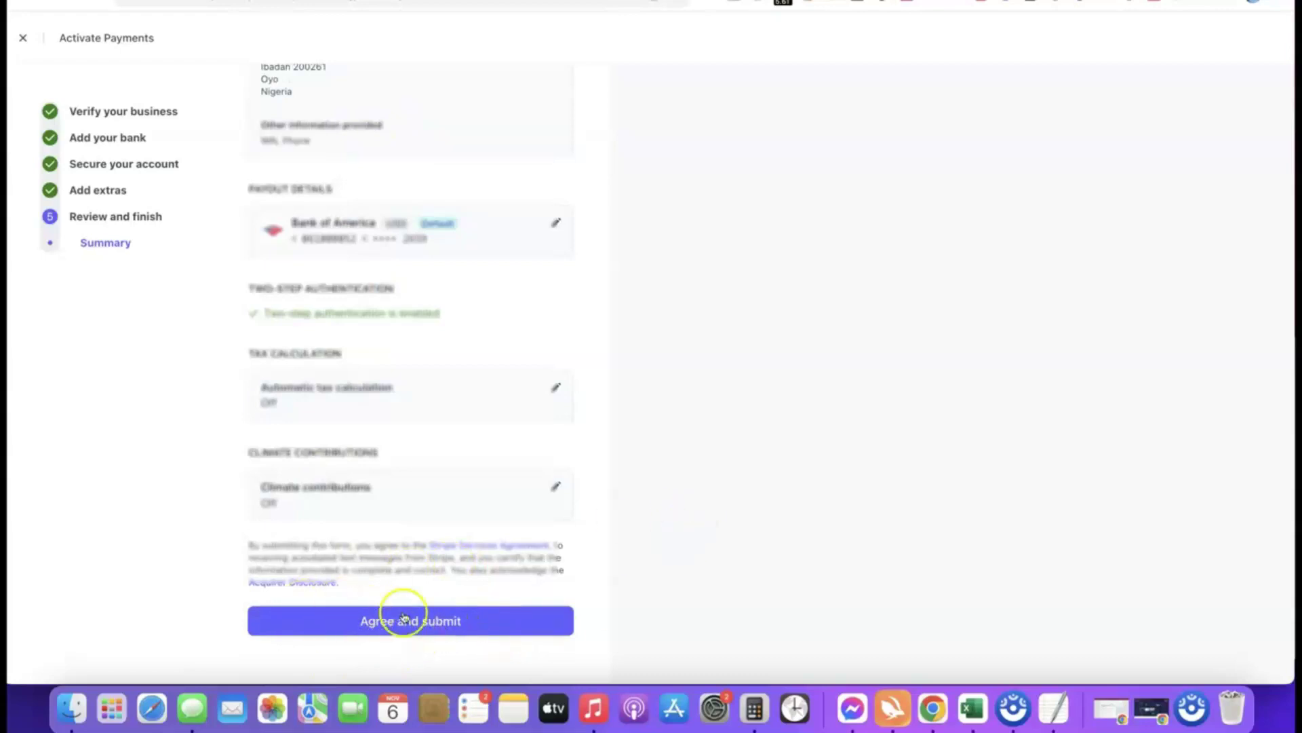
click(390, 621)
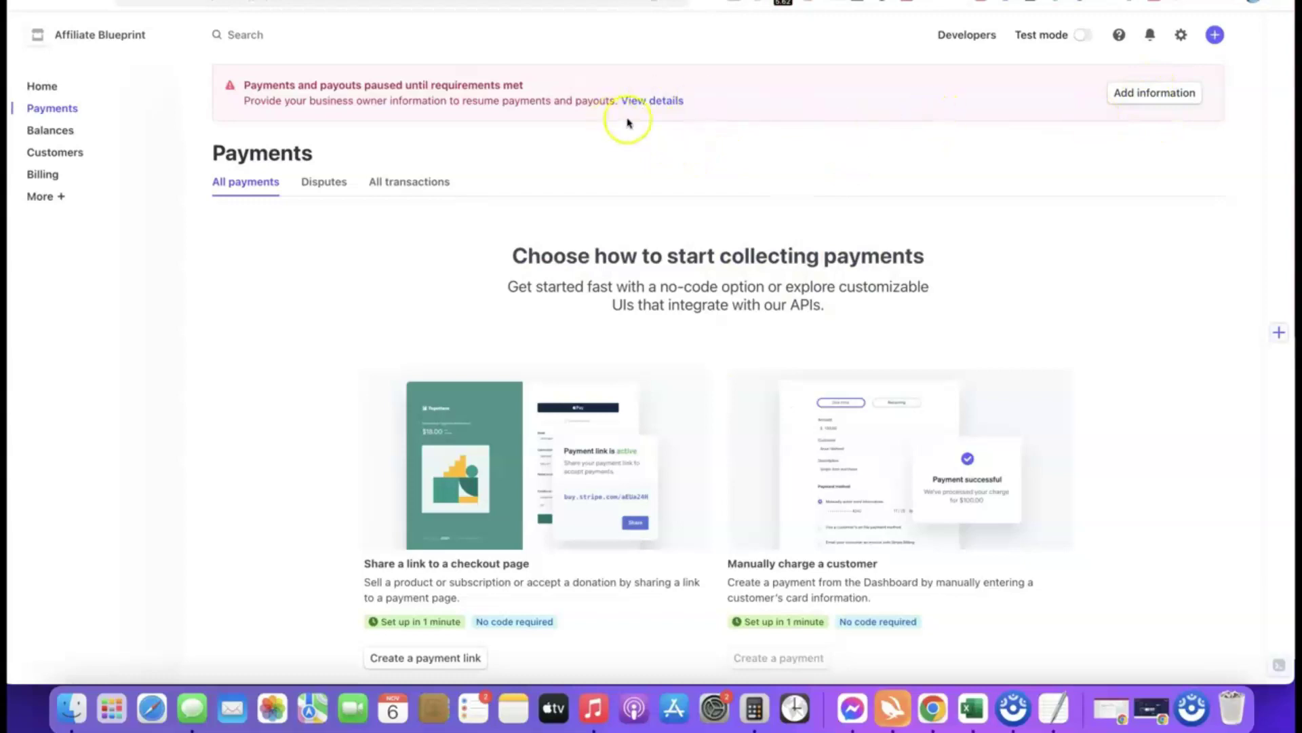
Choose Add information on the paused-payments banner to supply business owner details.
click(1129, 93)
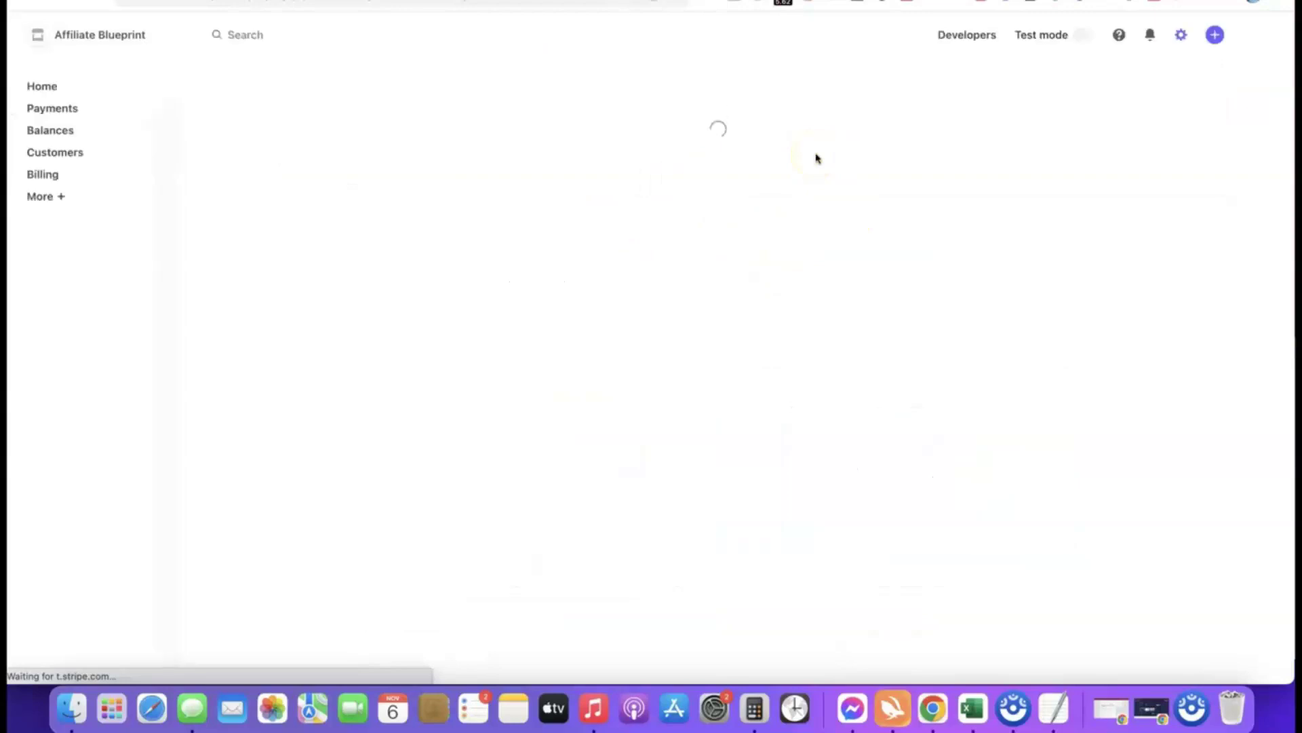
Update the Management and ownership card to complete the representative's missing information.
scroll(661, 180, down, 2)
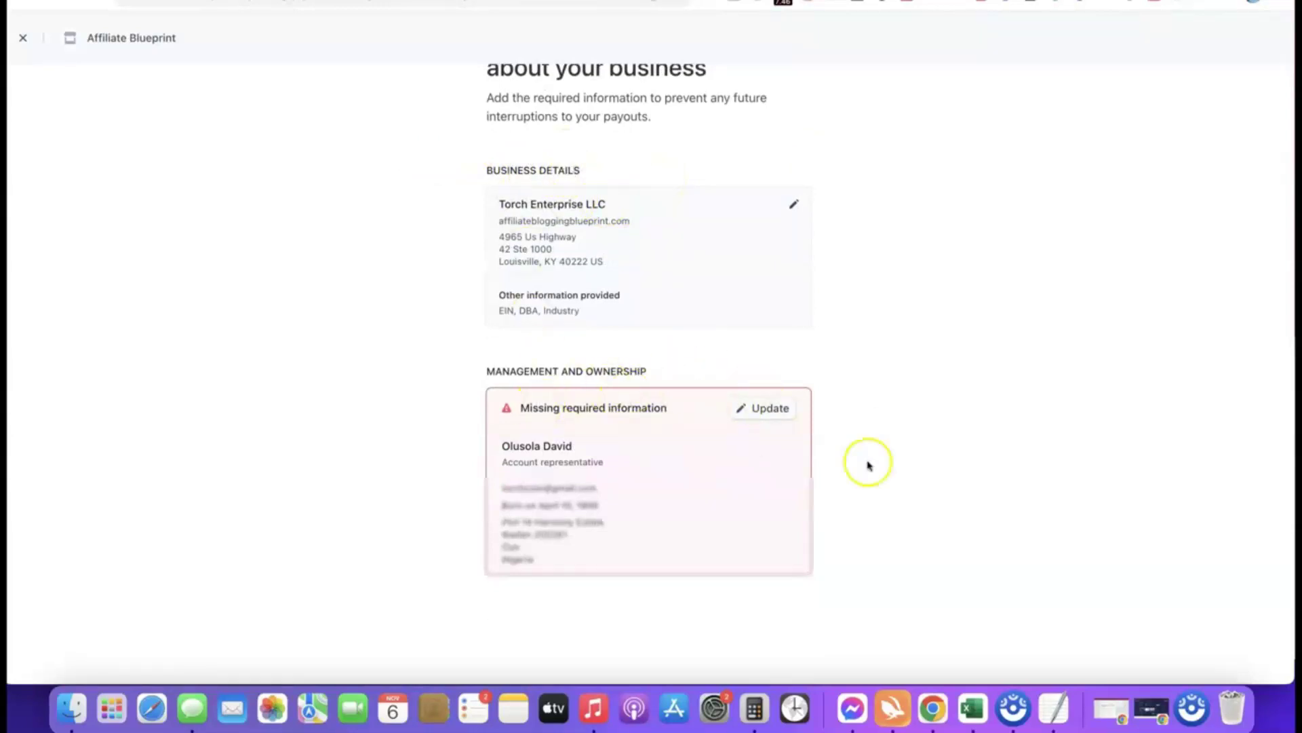
scroll(959, 380, down, 1)
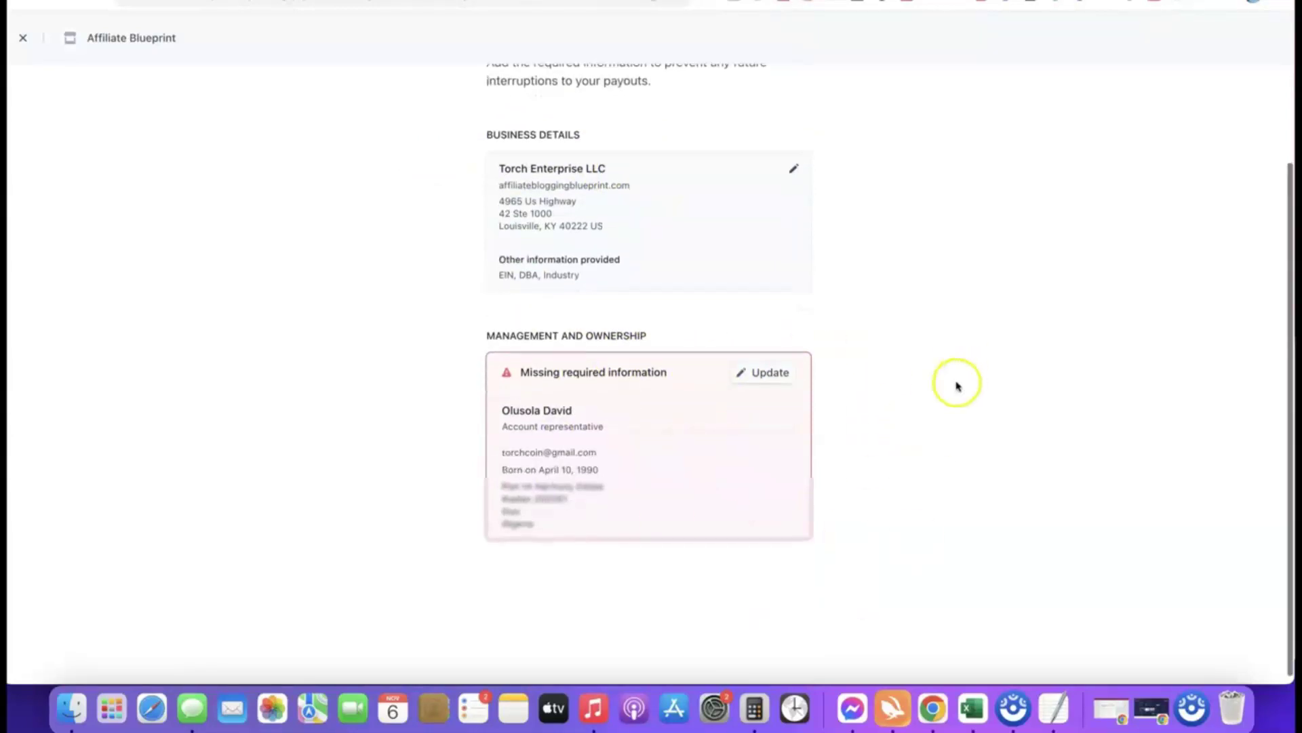
click(768, 372)
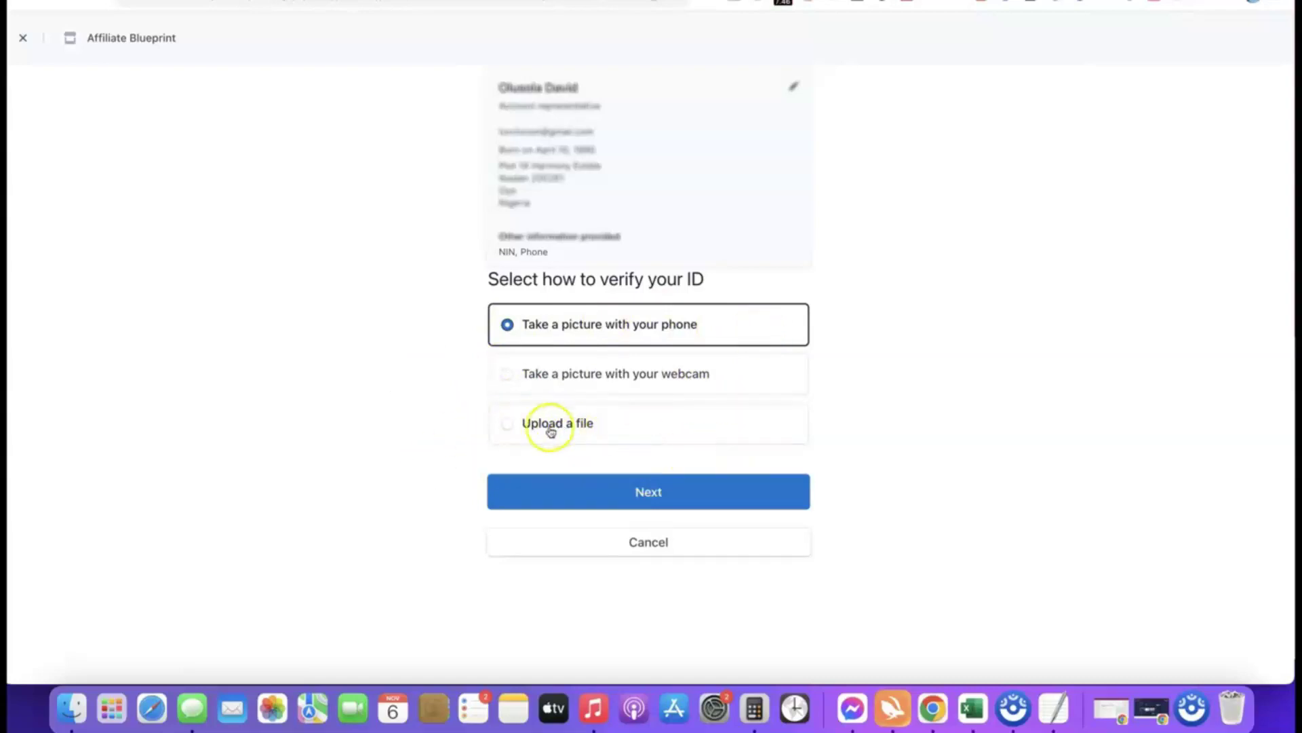
Choose file upload with a driver's license and accept the identity verification terms.
click(518, 425)
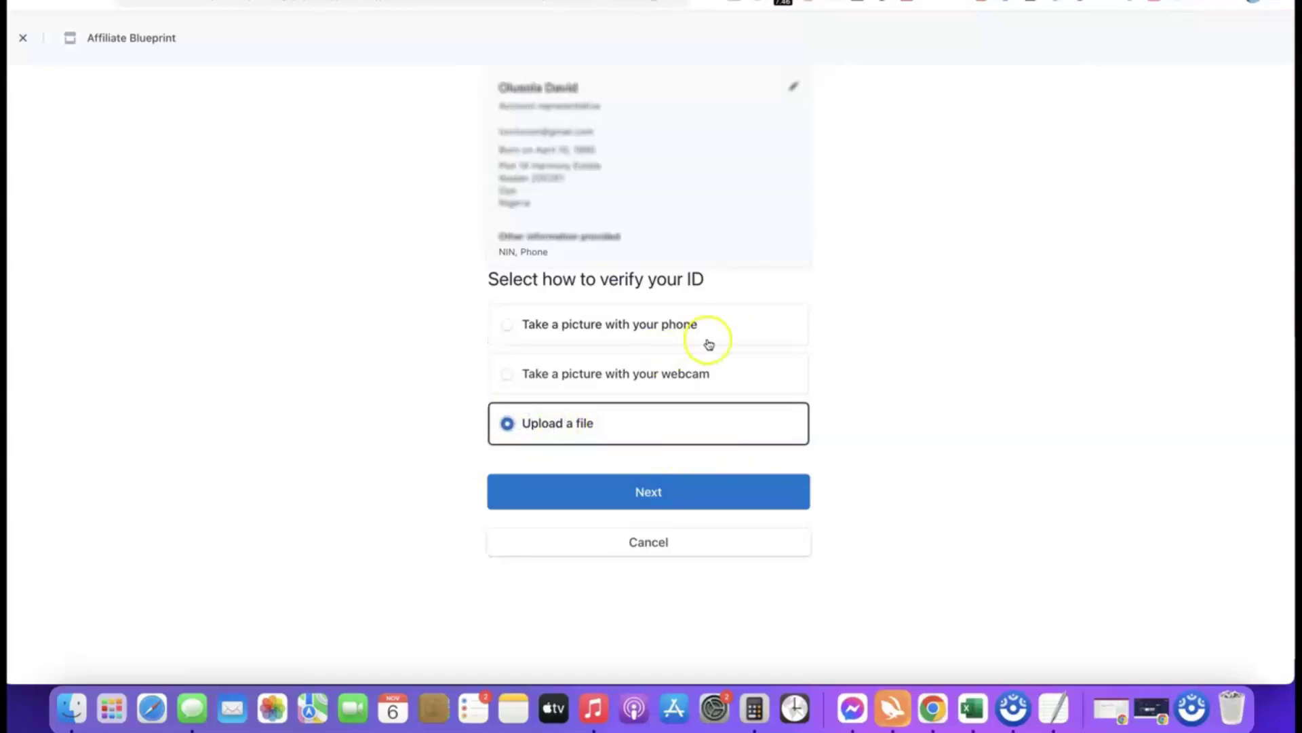
click(641, 491)
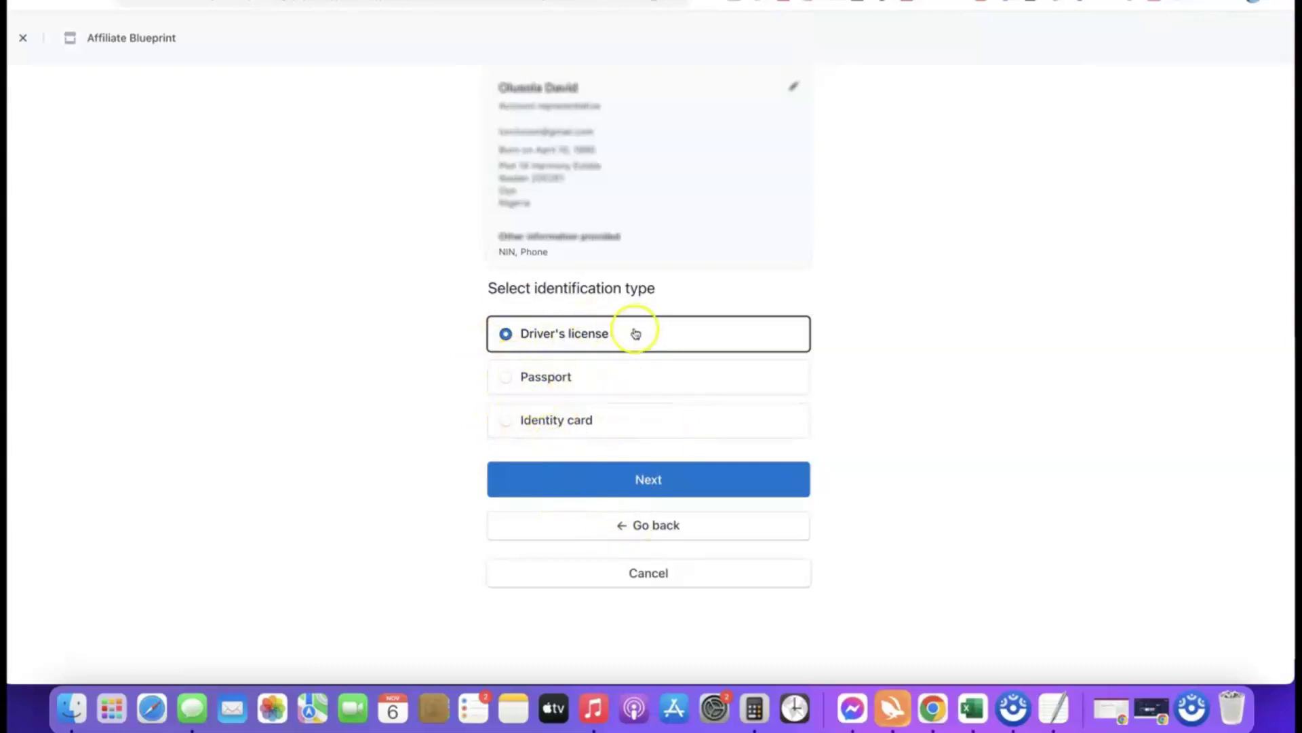
click(650, 480)
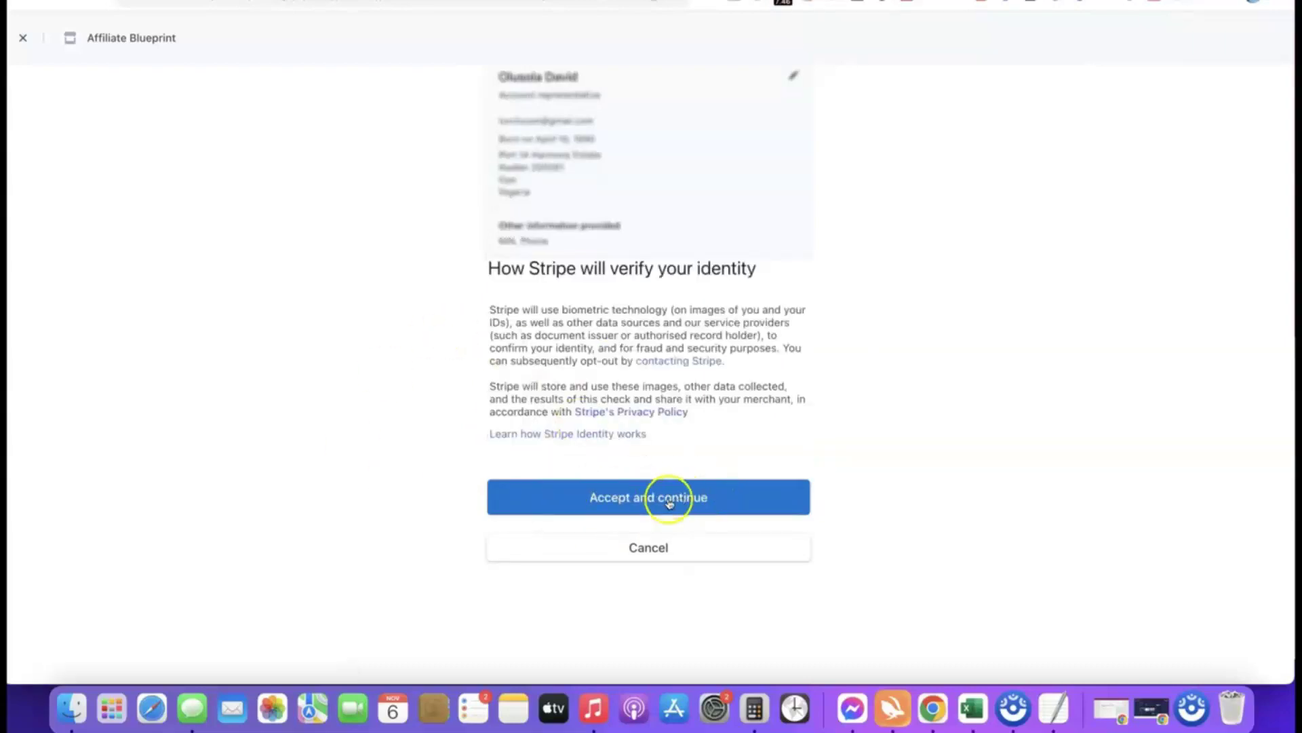
click(635, 498)
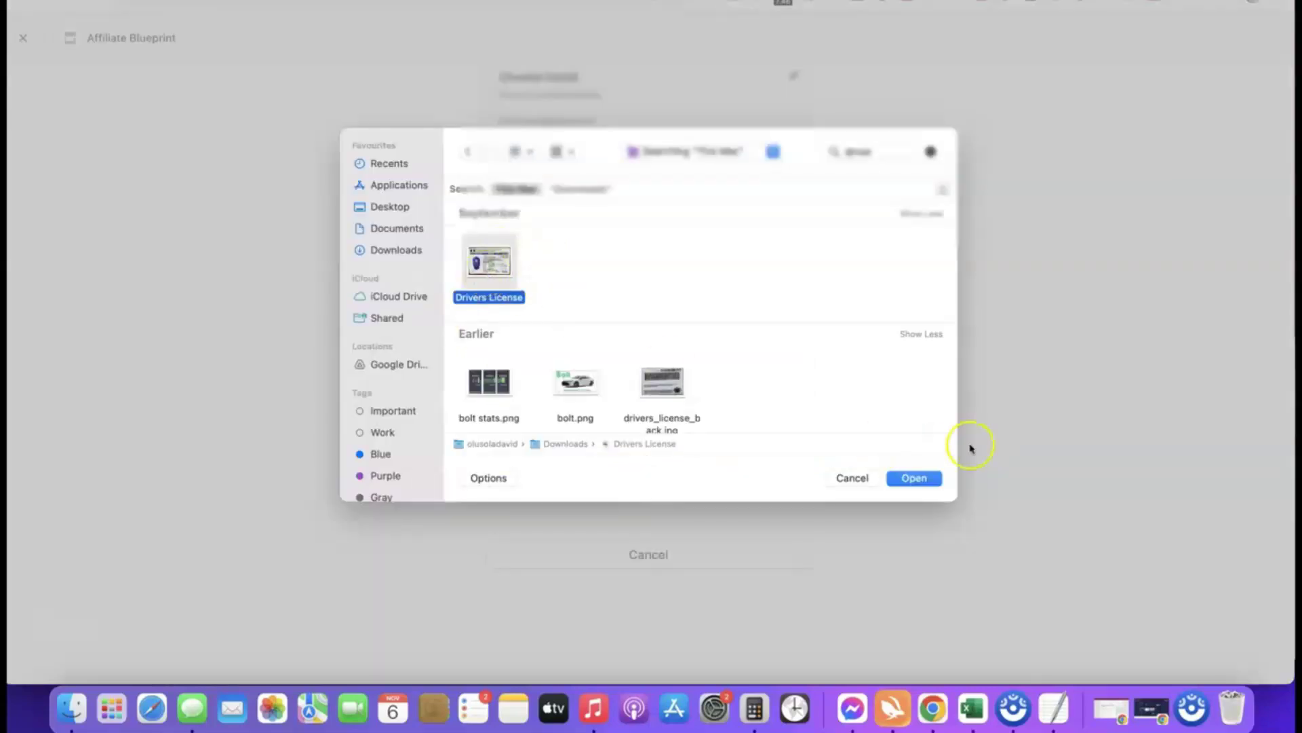
Upload the license front image and drivers_license_back.jpg, keeping the back despite the warning.
click(909, 487)
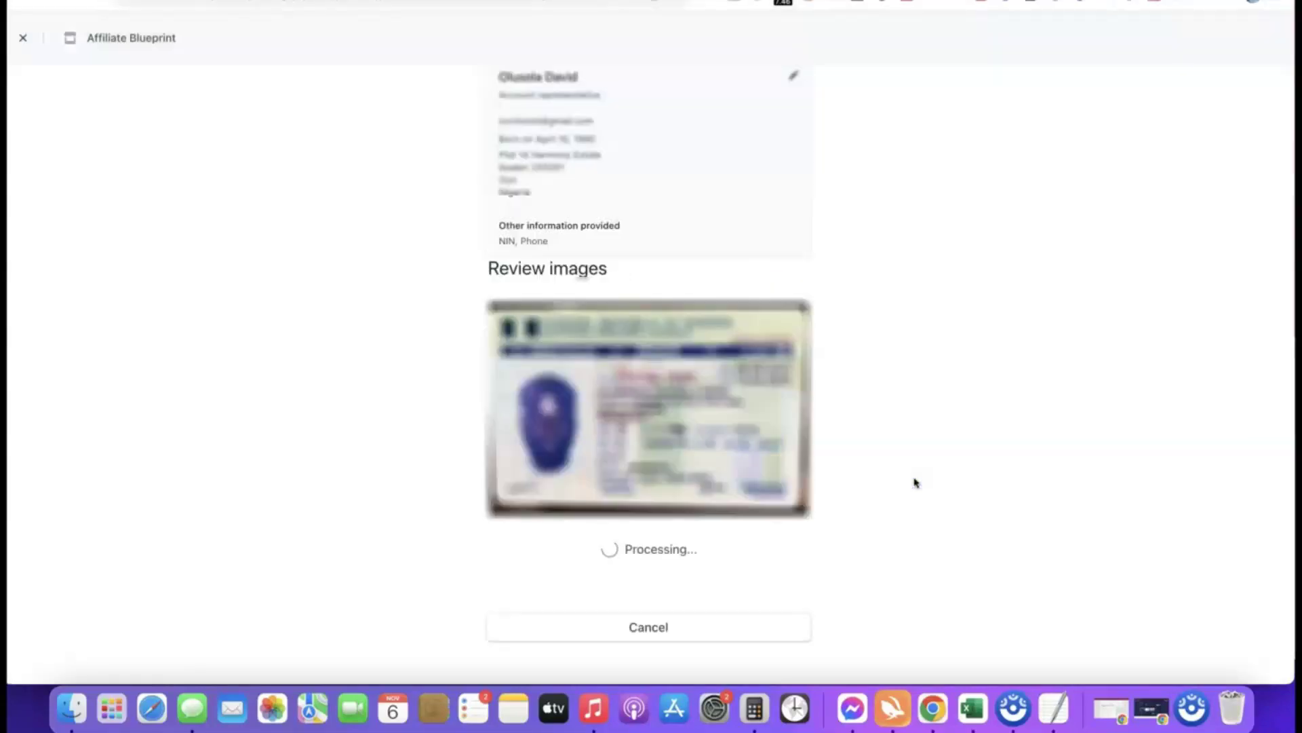
click(639, 508)
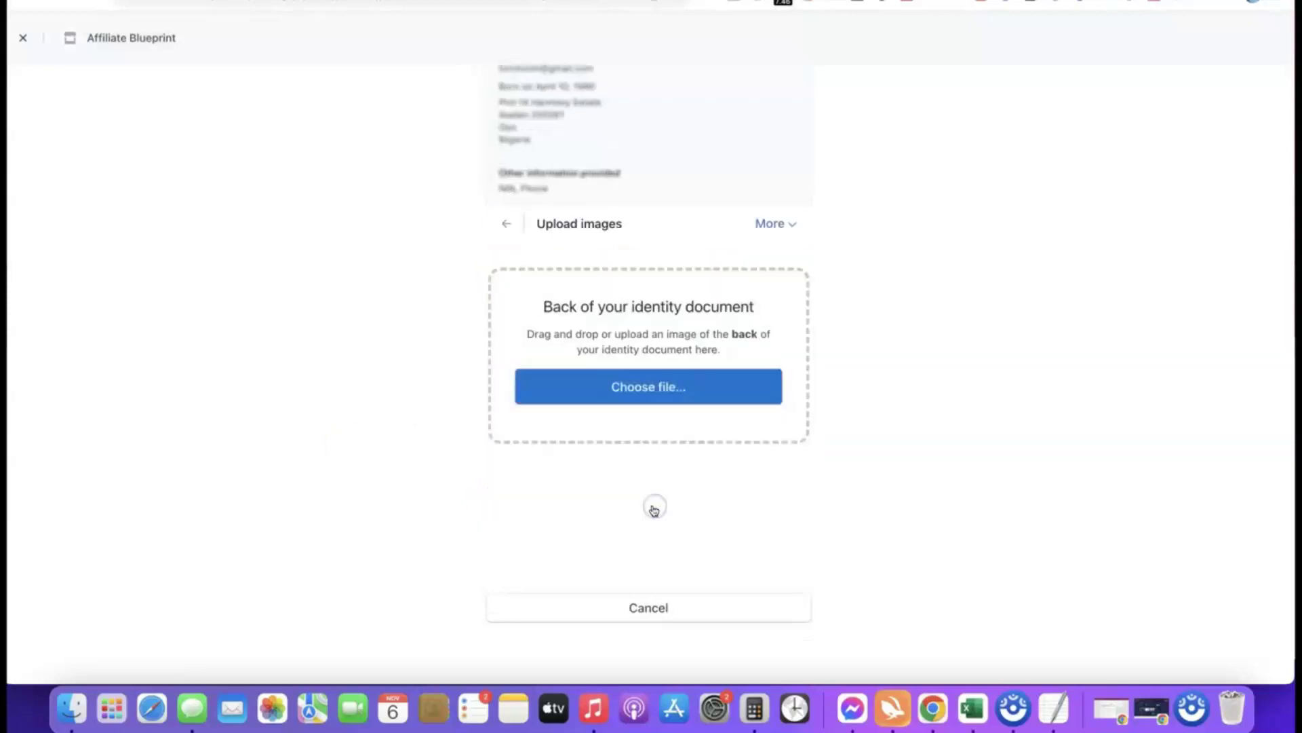
click(643, 403)
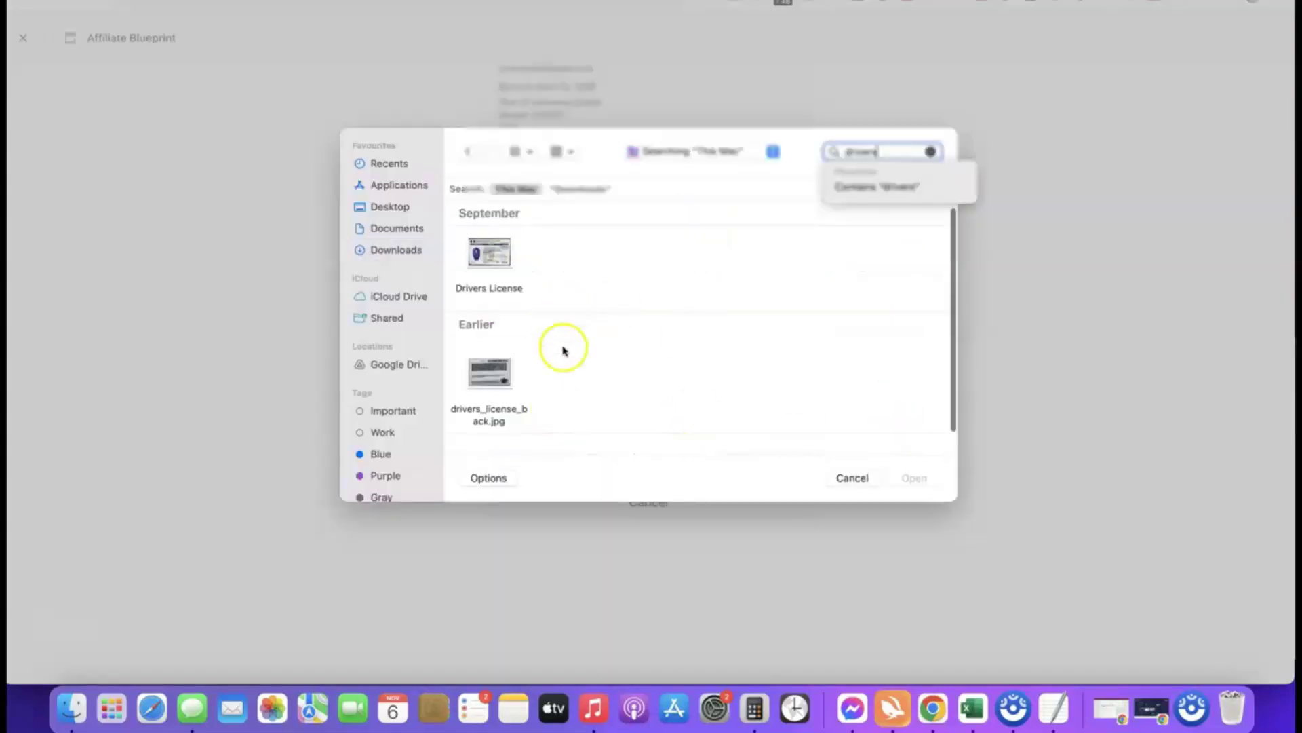
click(488, 373)
click(916, 479)
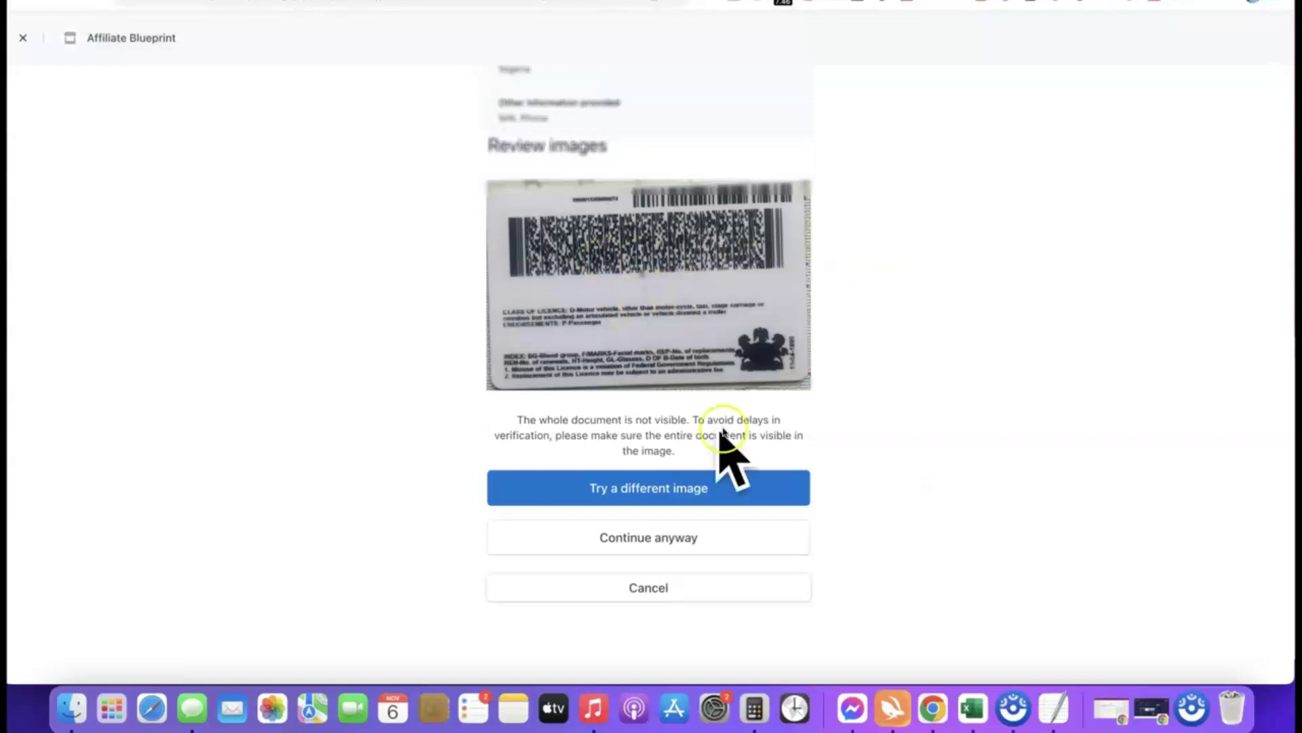
click(641, 537)
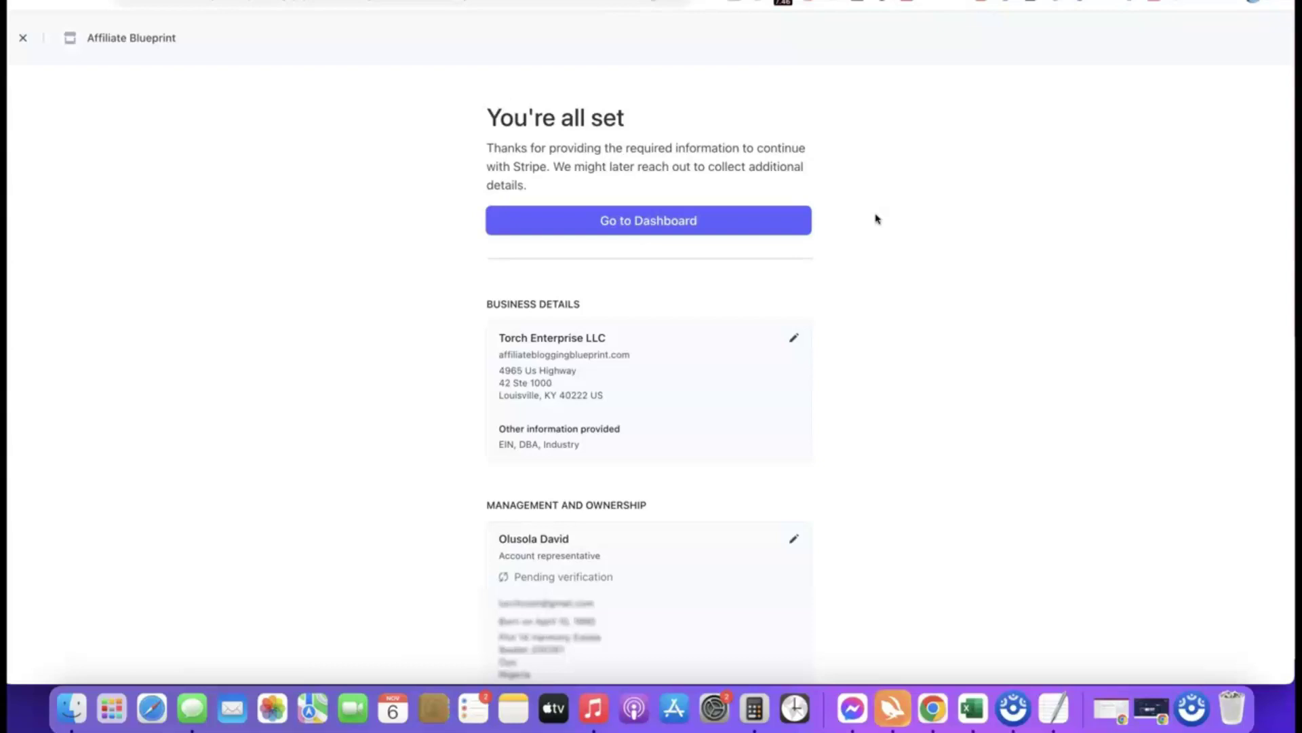
Go from the You're all set confirmation to the main dashboard.
click(641, 222)
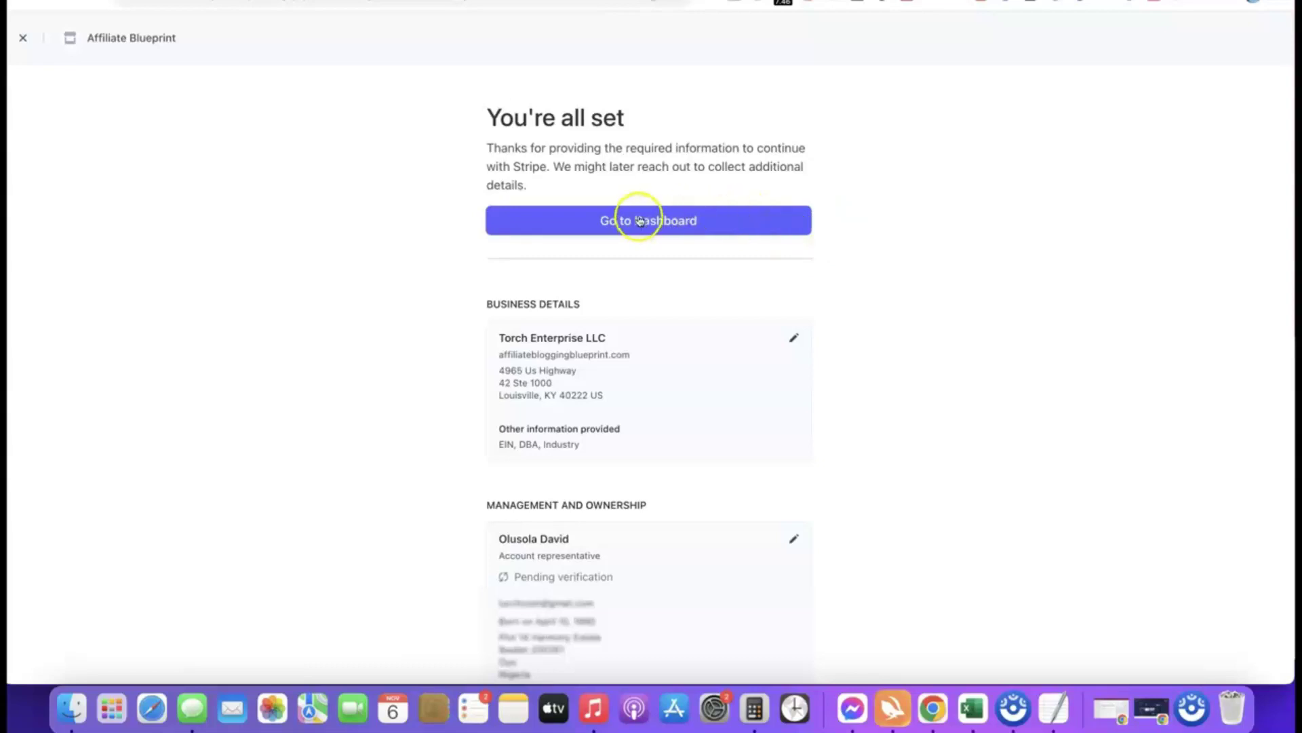